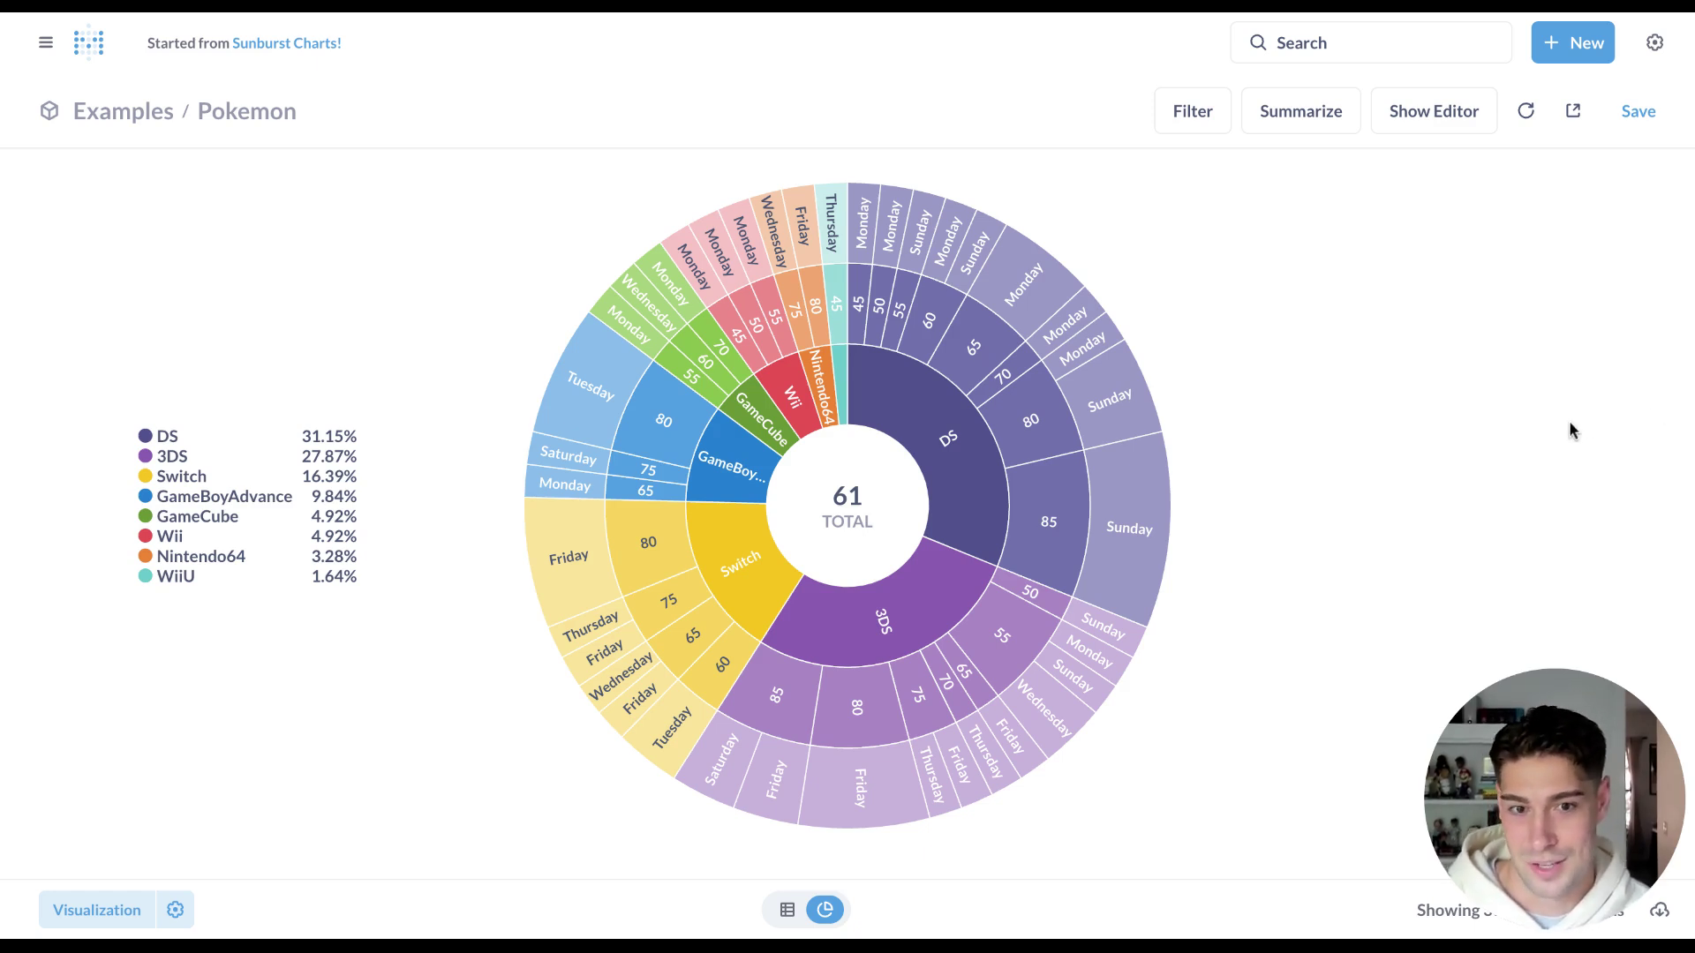
Move GameCube and Switch to the top of the sunburst's Inner Ring platform order.
{"action": "mouse_move", "coordinate": [1047, 531]}
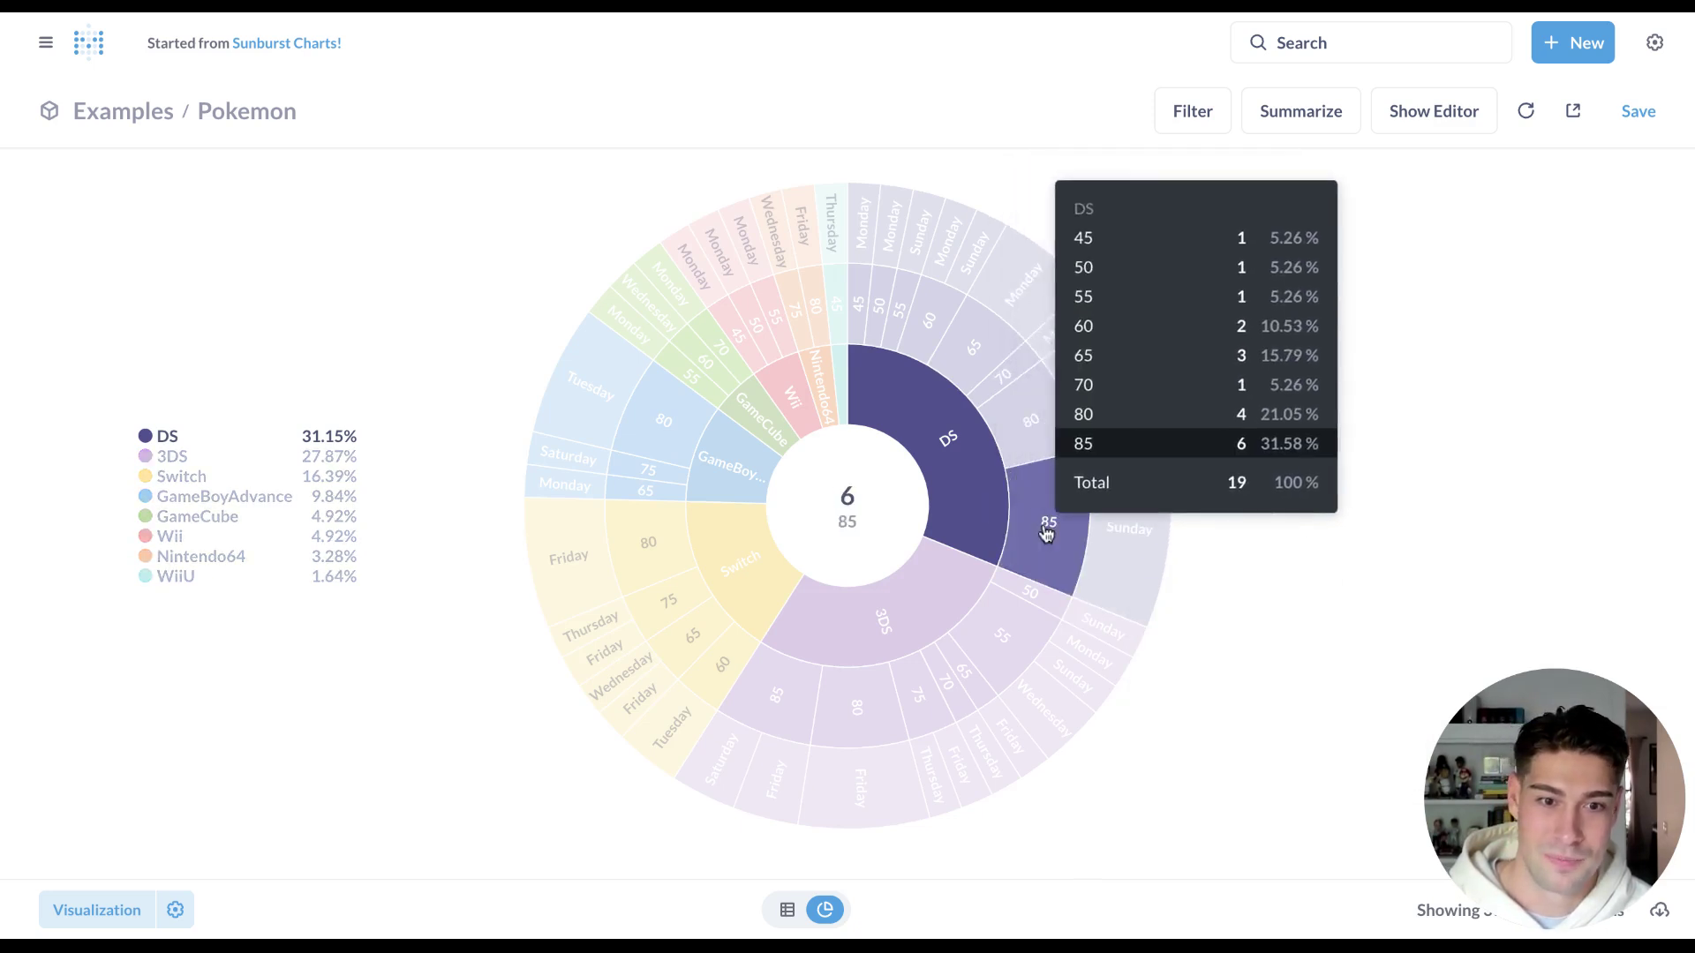
{"action": "mouse_move", "coordinate": [1146, 553]}
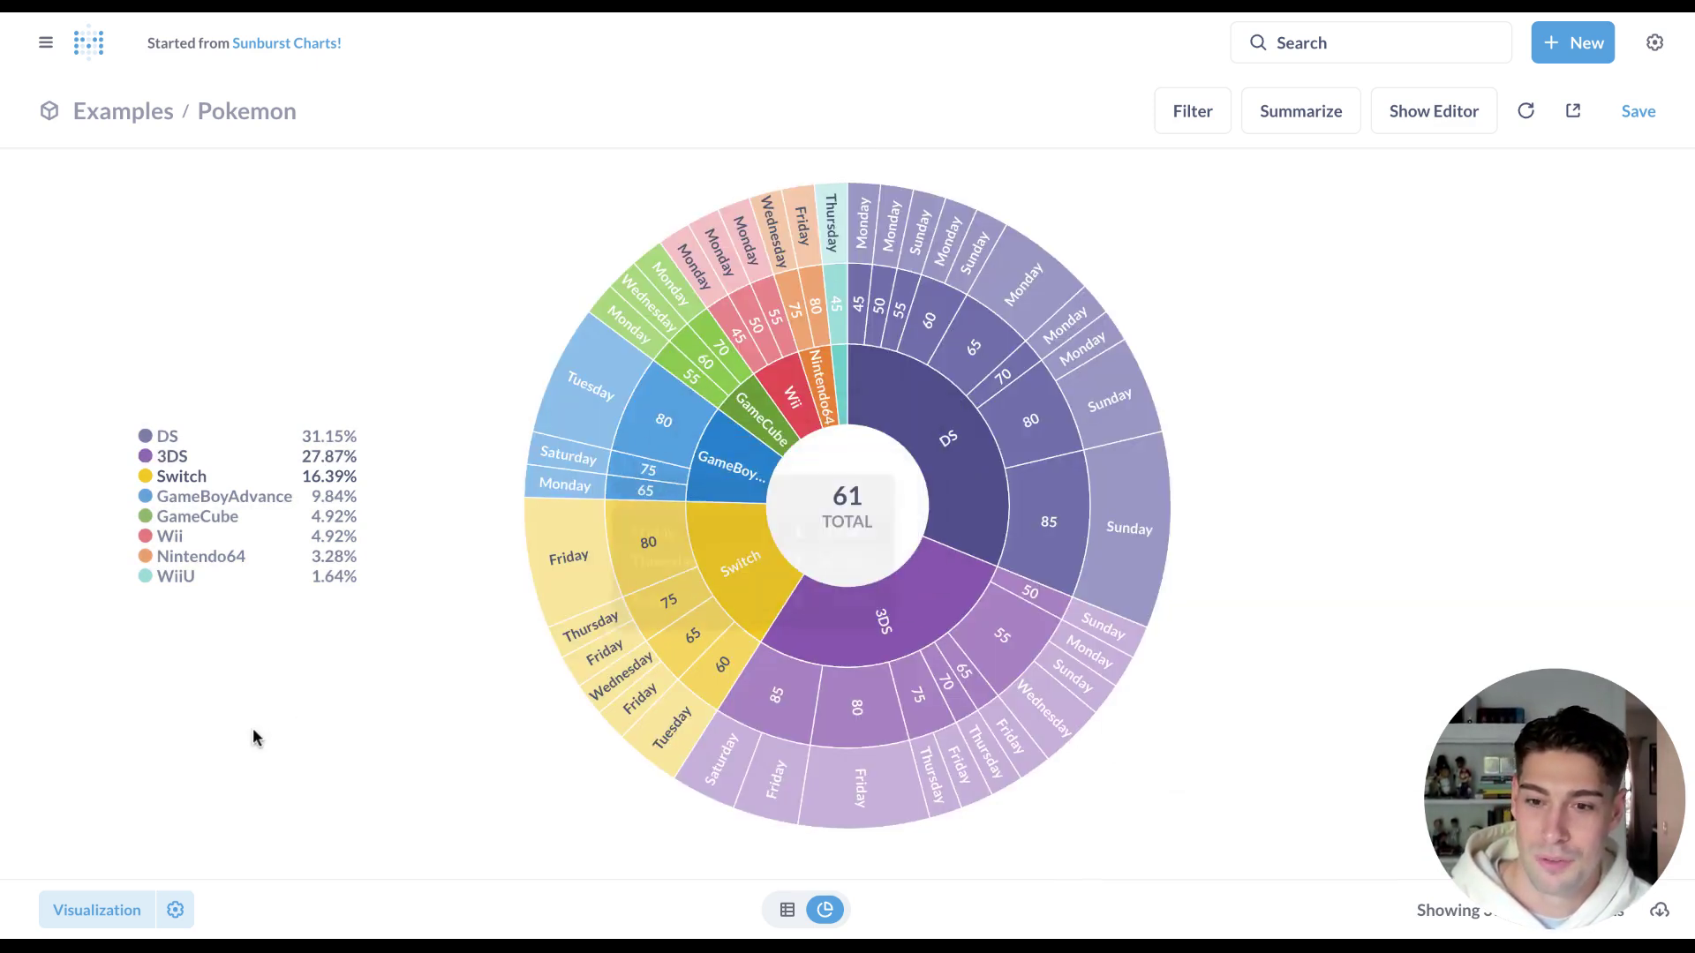
{"action": "left_click", "coordinate": [128, 924]}
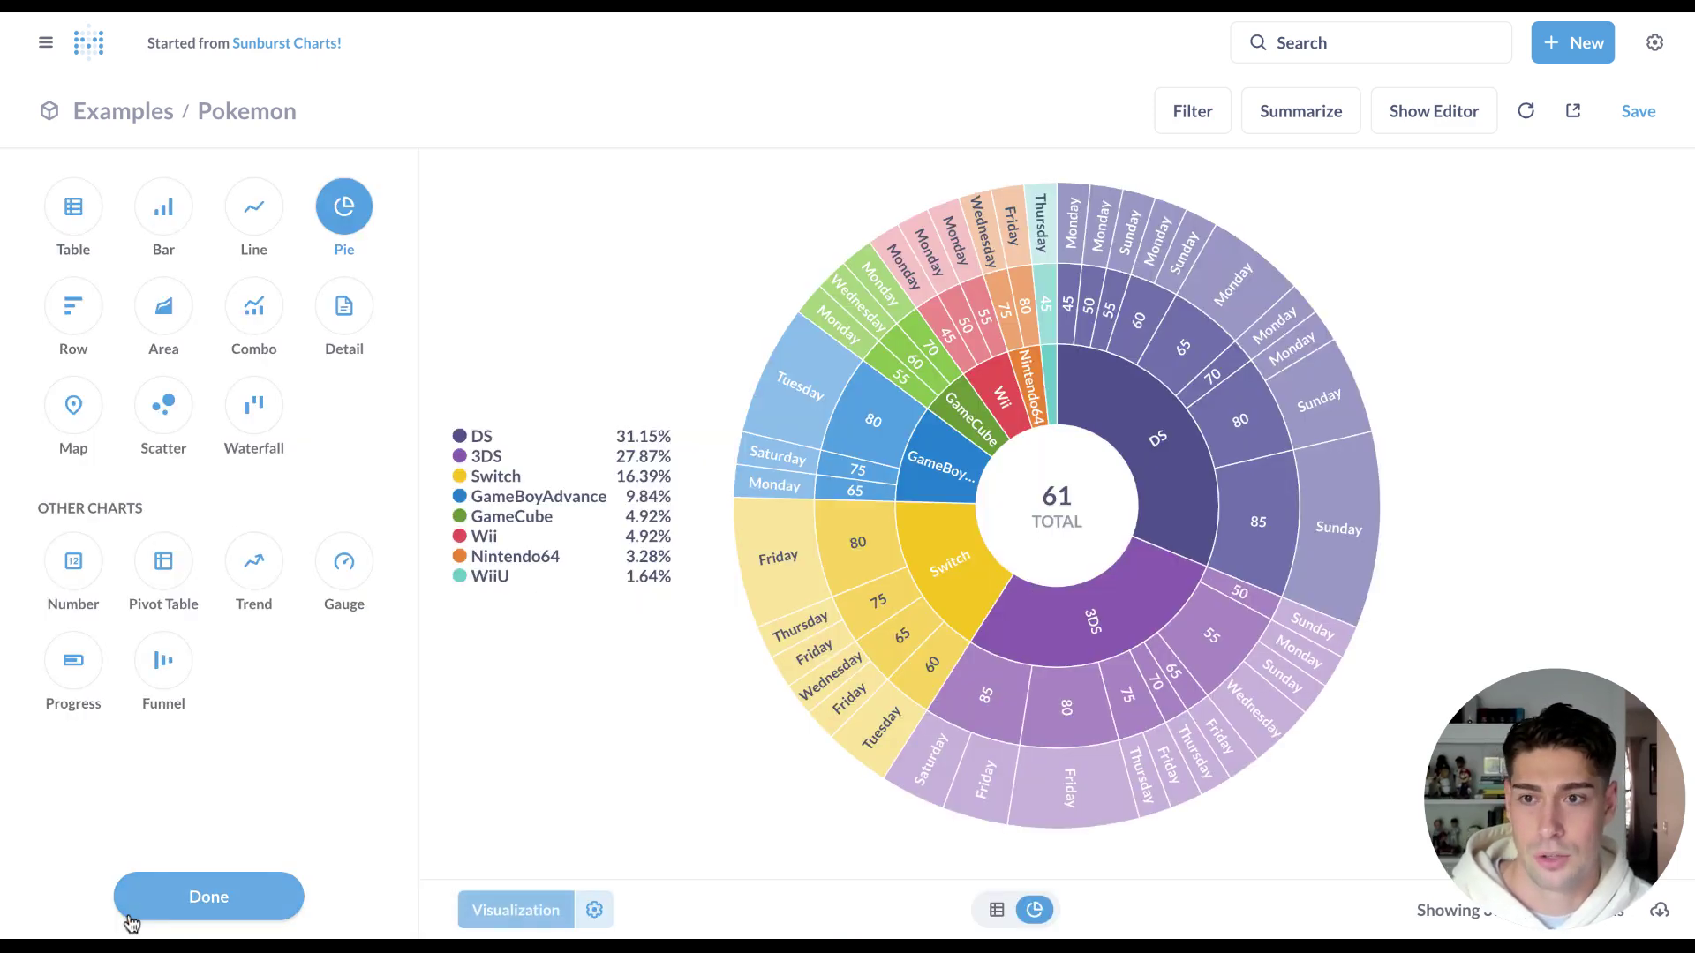
{"action": "left_click", "coordinate": [594, 910]}
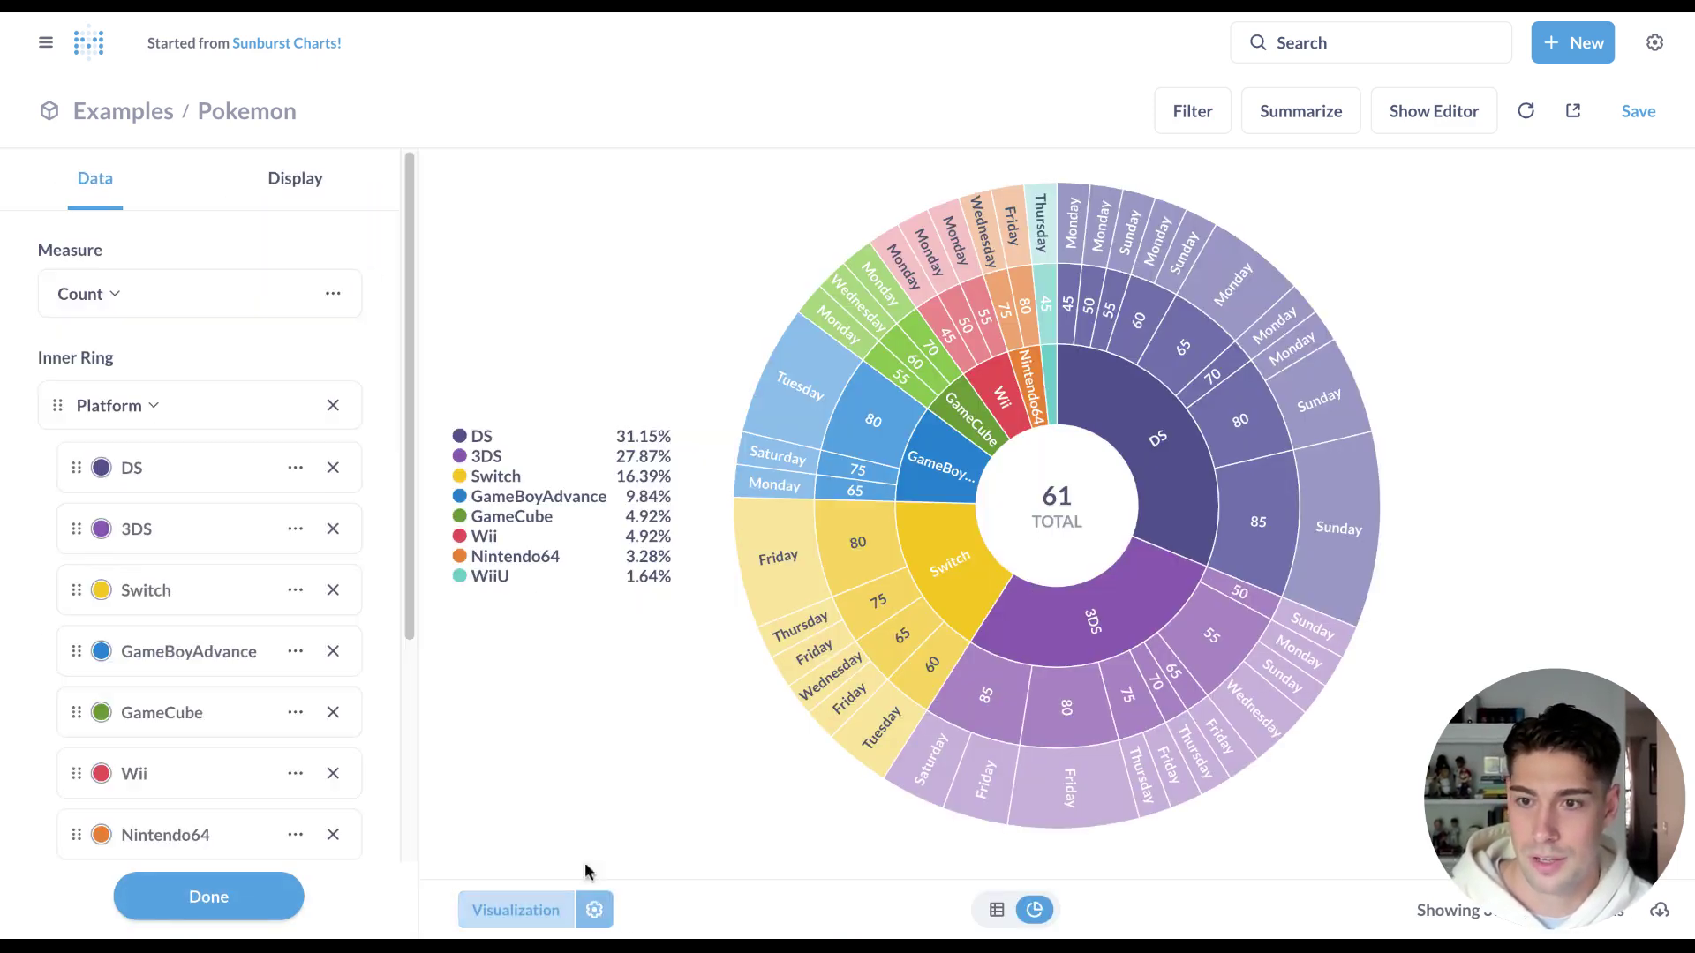
{"action": "scroll", "coordinate": [218, 690], "scroll_direction": "down", "scroll_amount": 2}
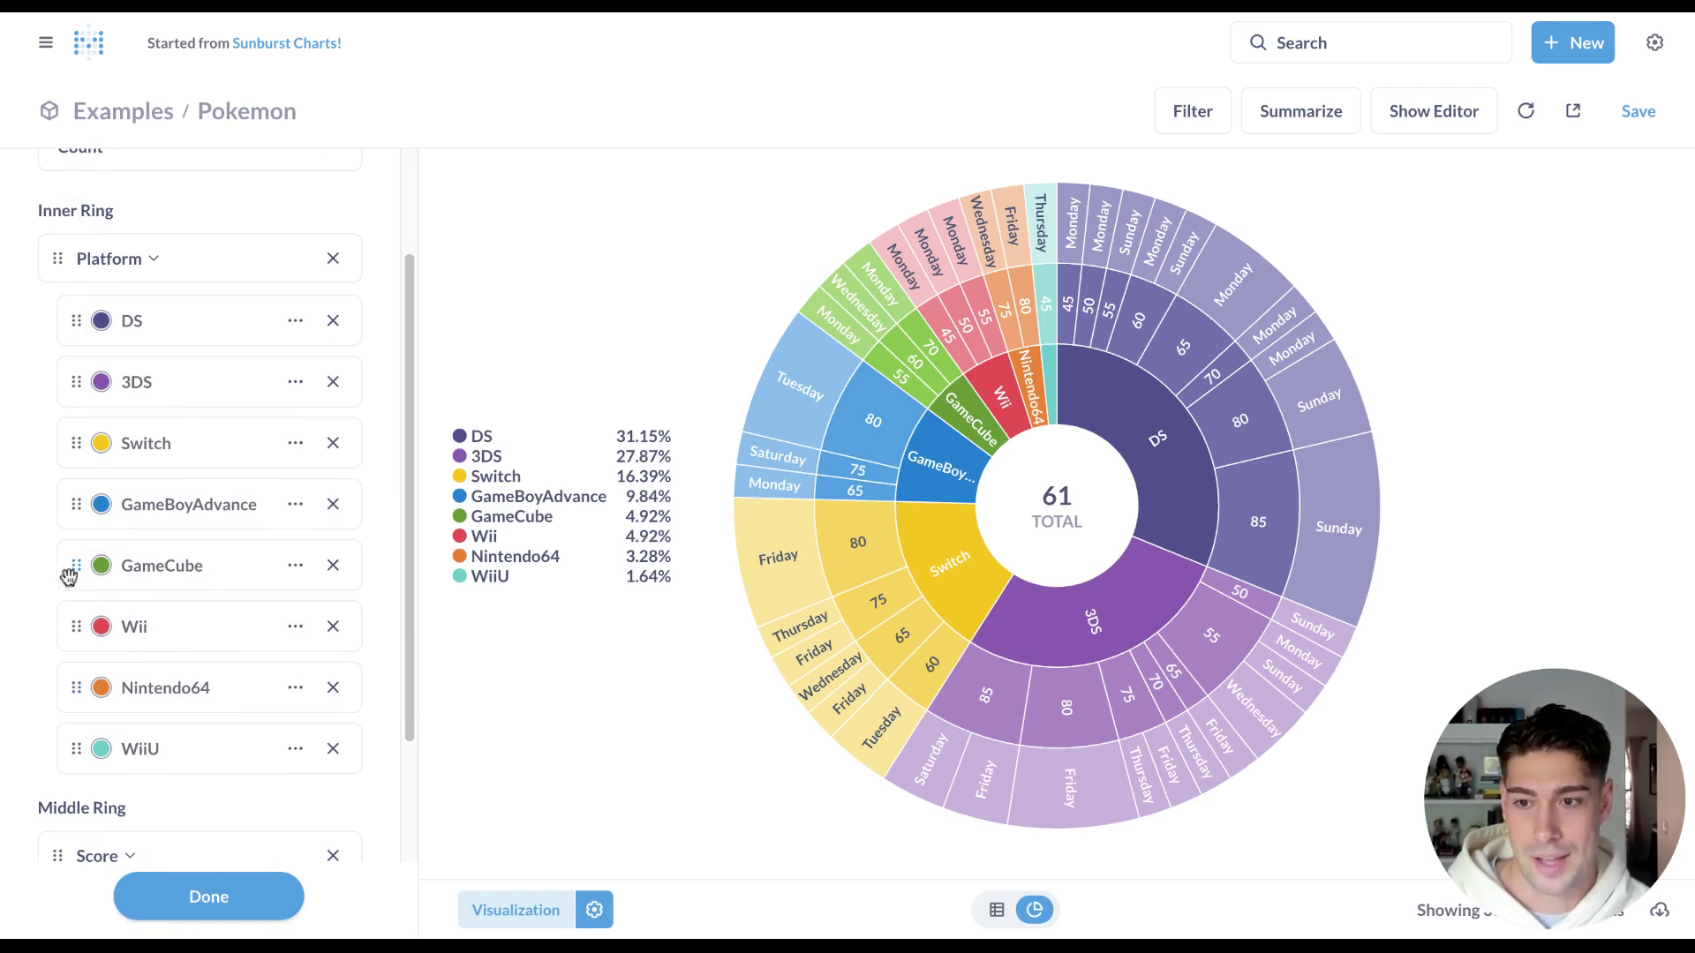
{"action": "left_click_drag", "start_coordinate": [76, 568], "coordinate": [83, 385]}
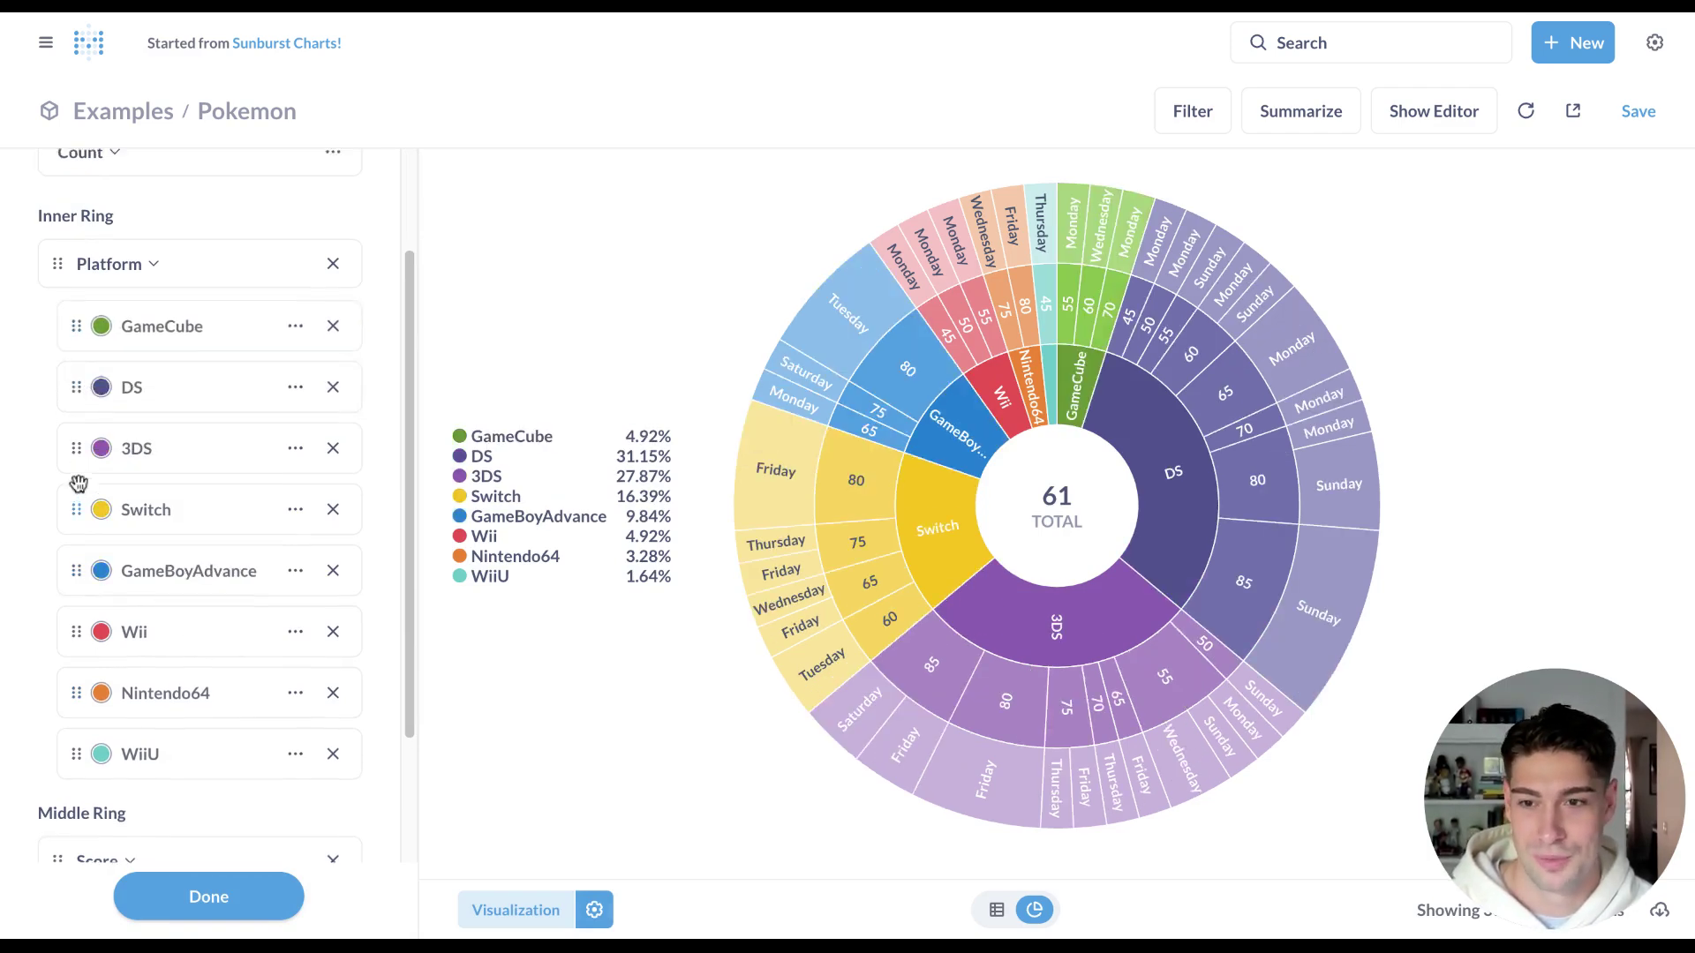
{"action": "scroll", "coordinate": [79, 530], "scroll_direction": "up", "scroll_amount": 2}
{"action": "left_click_drag", "start_coordinate": [71, 651], "coordinate": [78, 468]}
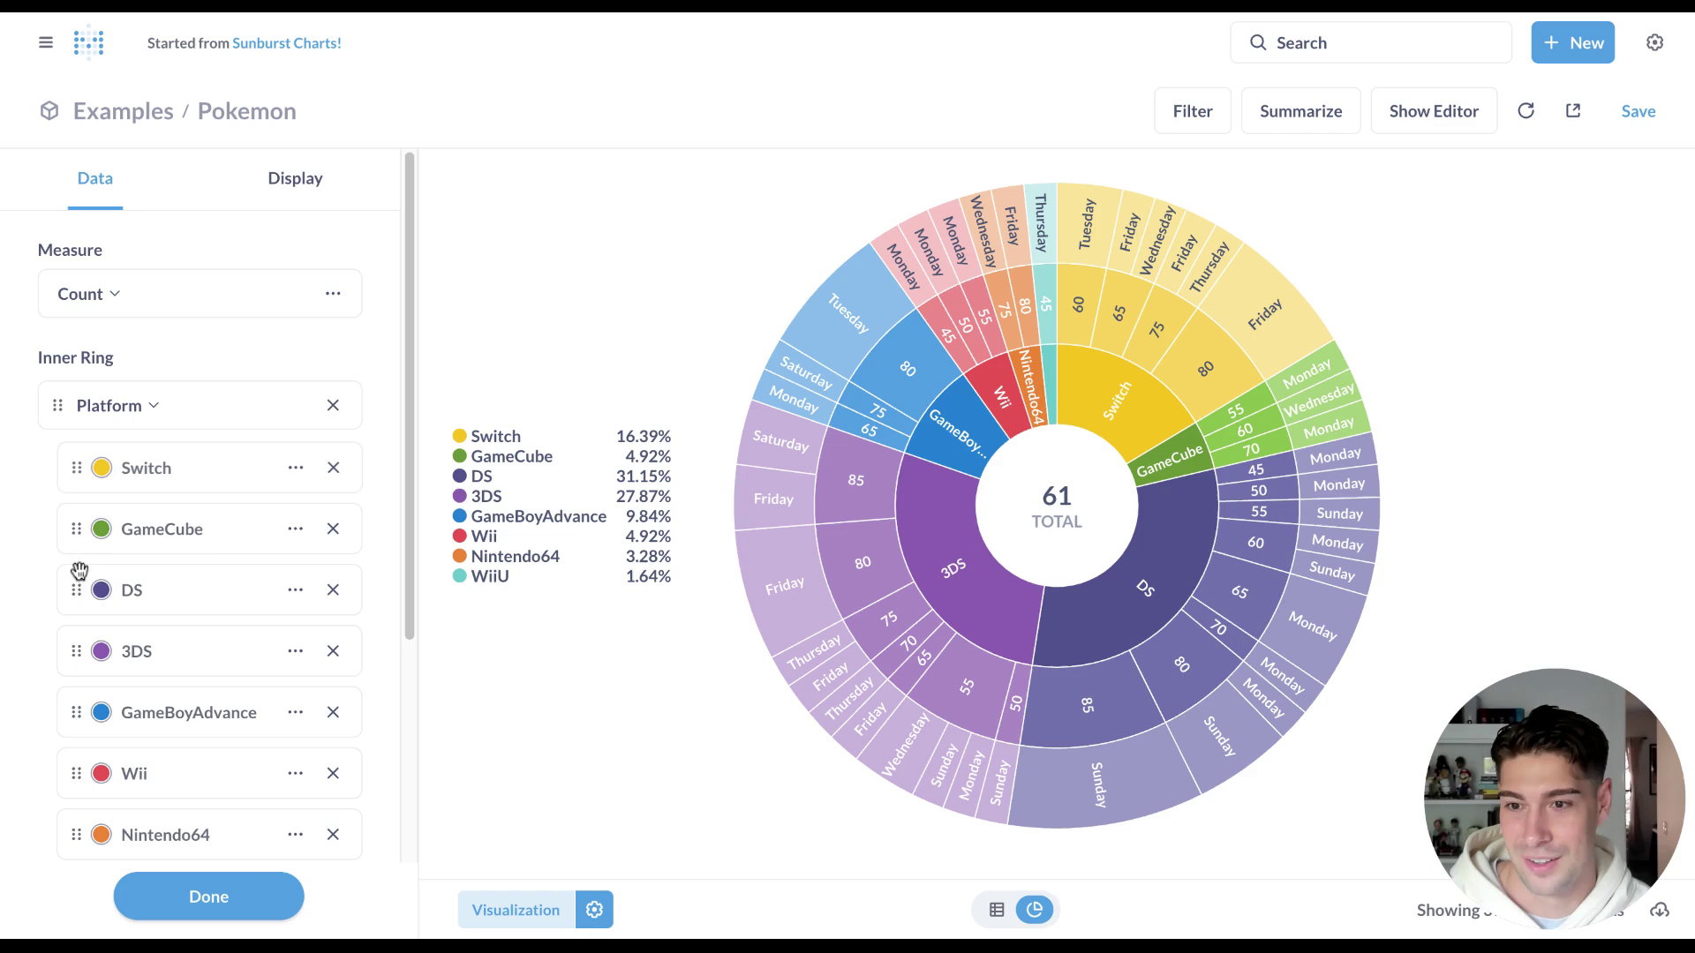
{"action": "scroll", "coordinate": [79, 579], "scroll_direction": "down", "scroll_amount": 3}
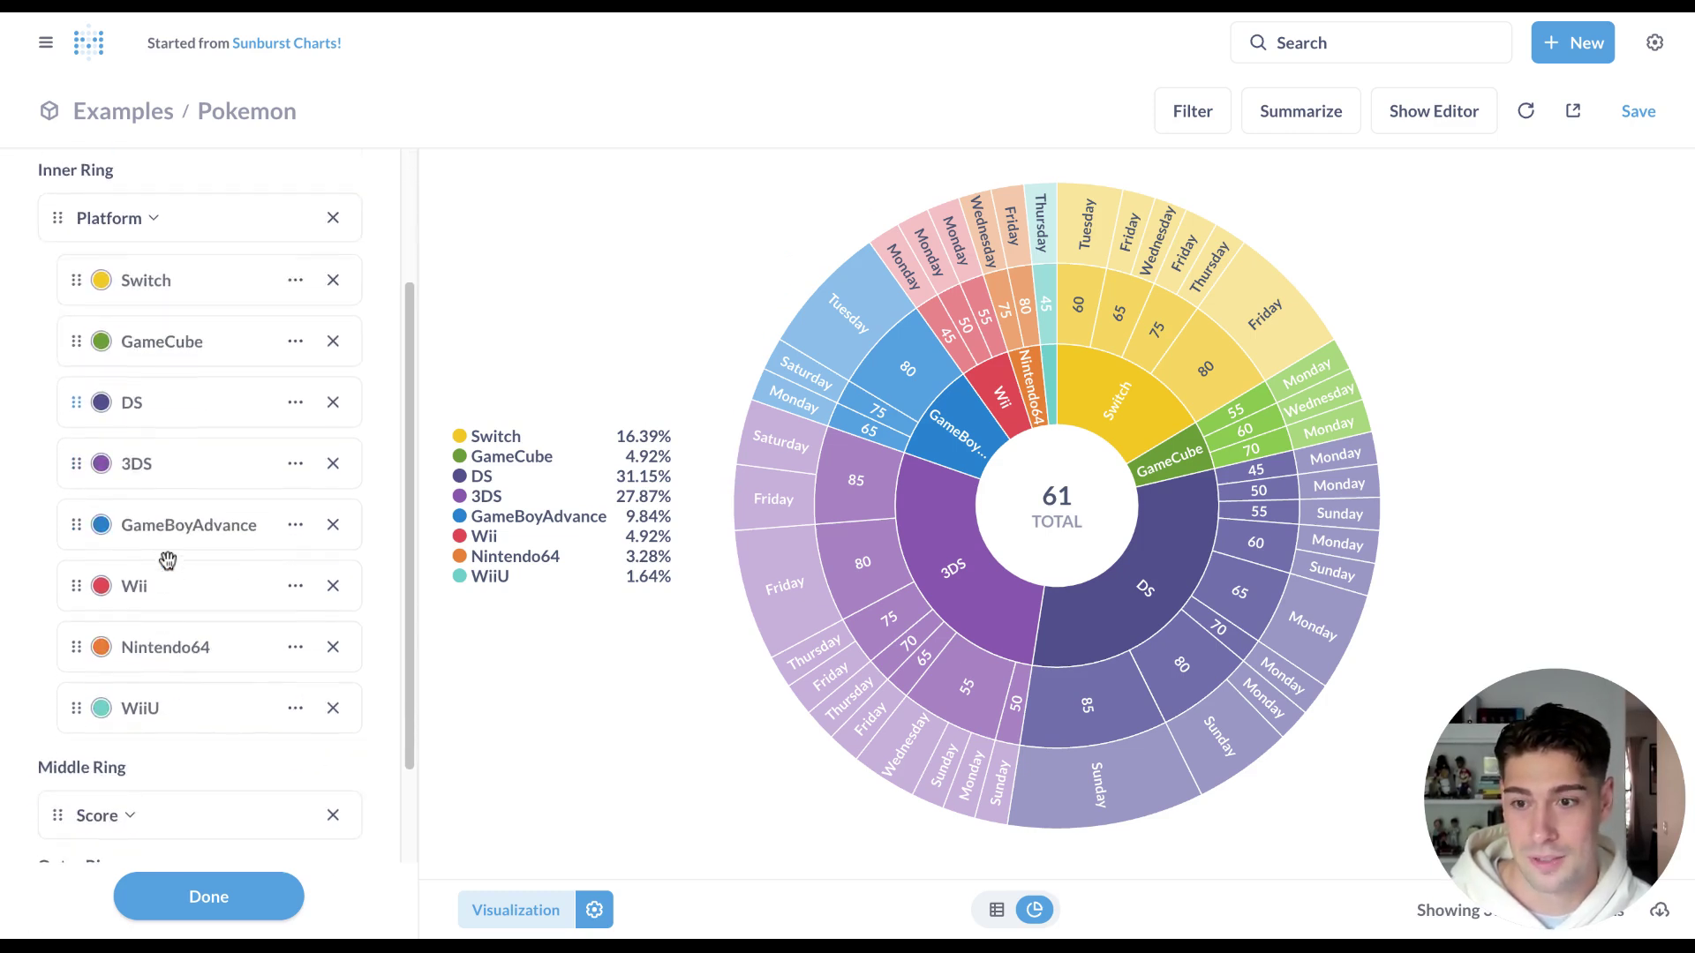
Rename the 3DS platform to '3DS - New'.
{"action": "left_click", "coordinate": [295, 464]}
{"action": "left_click", "coordinate": [557, 469]}
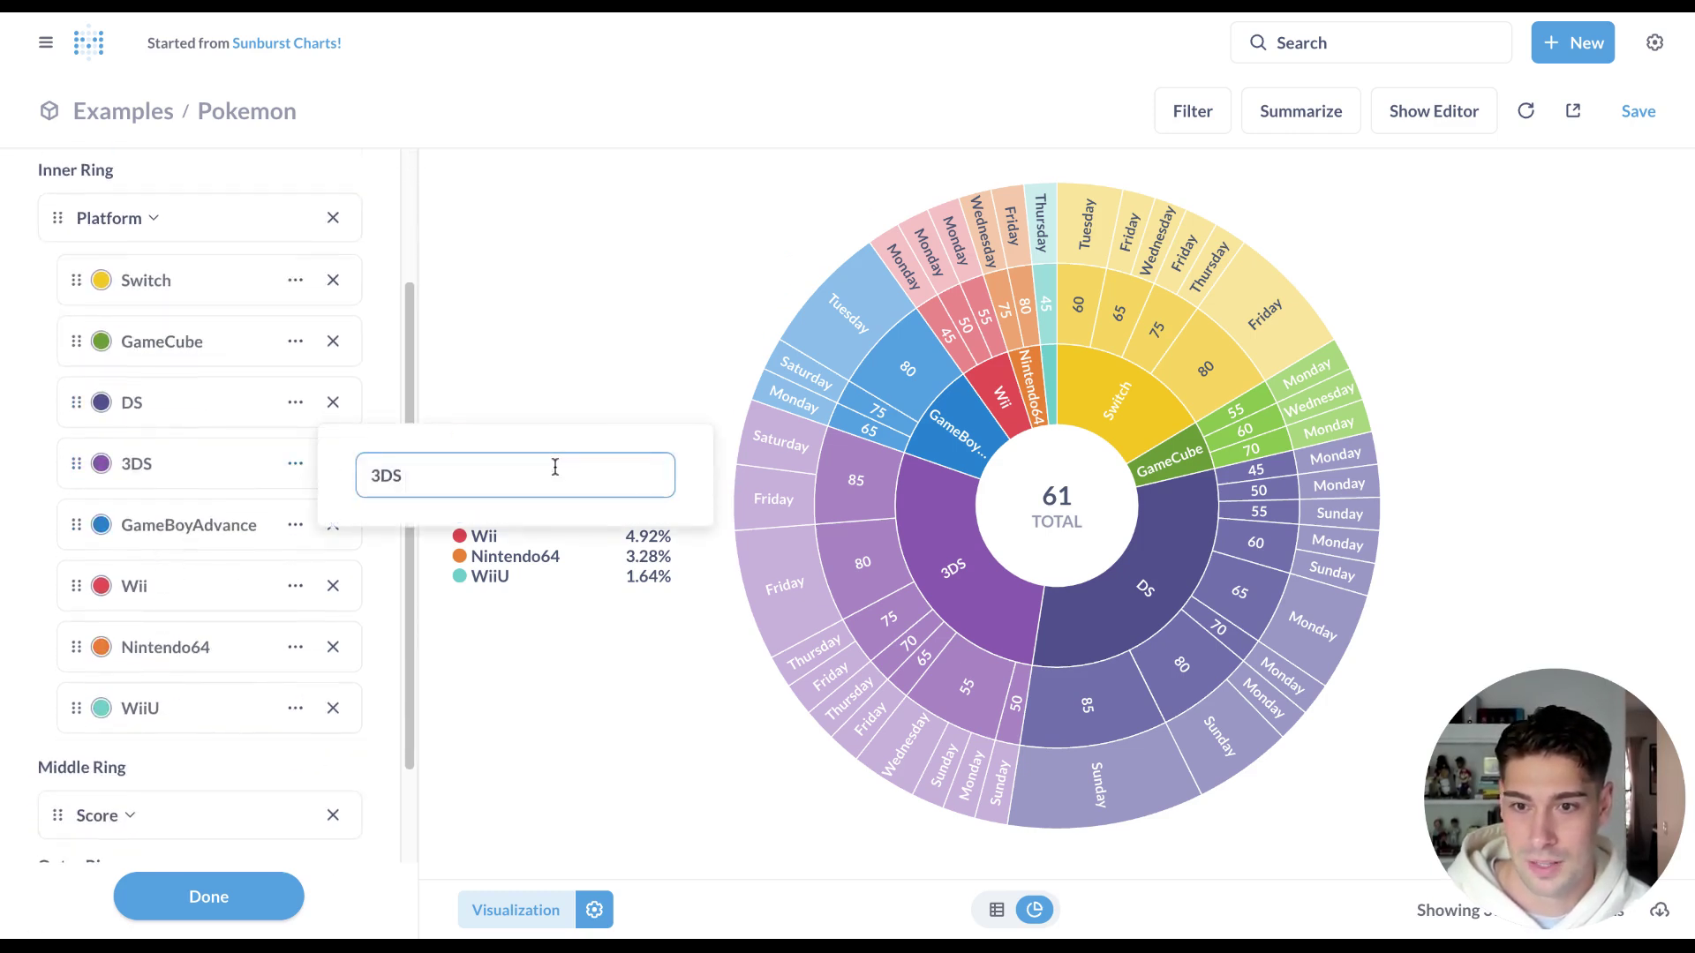
{"action": "type", "text": "- New"}
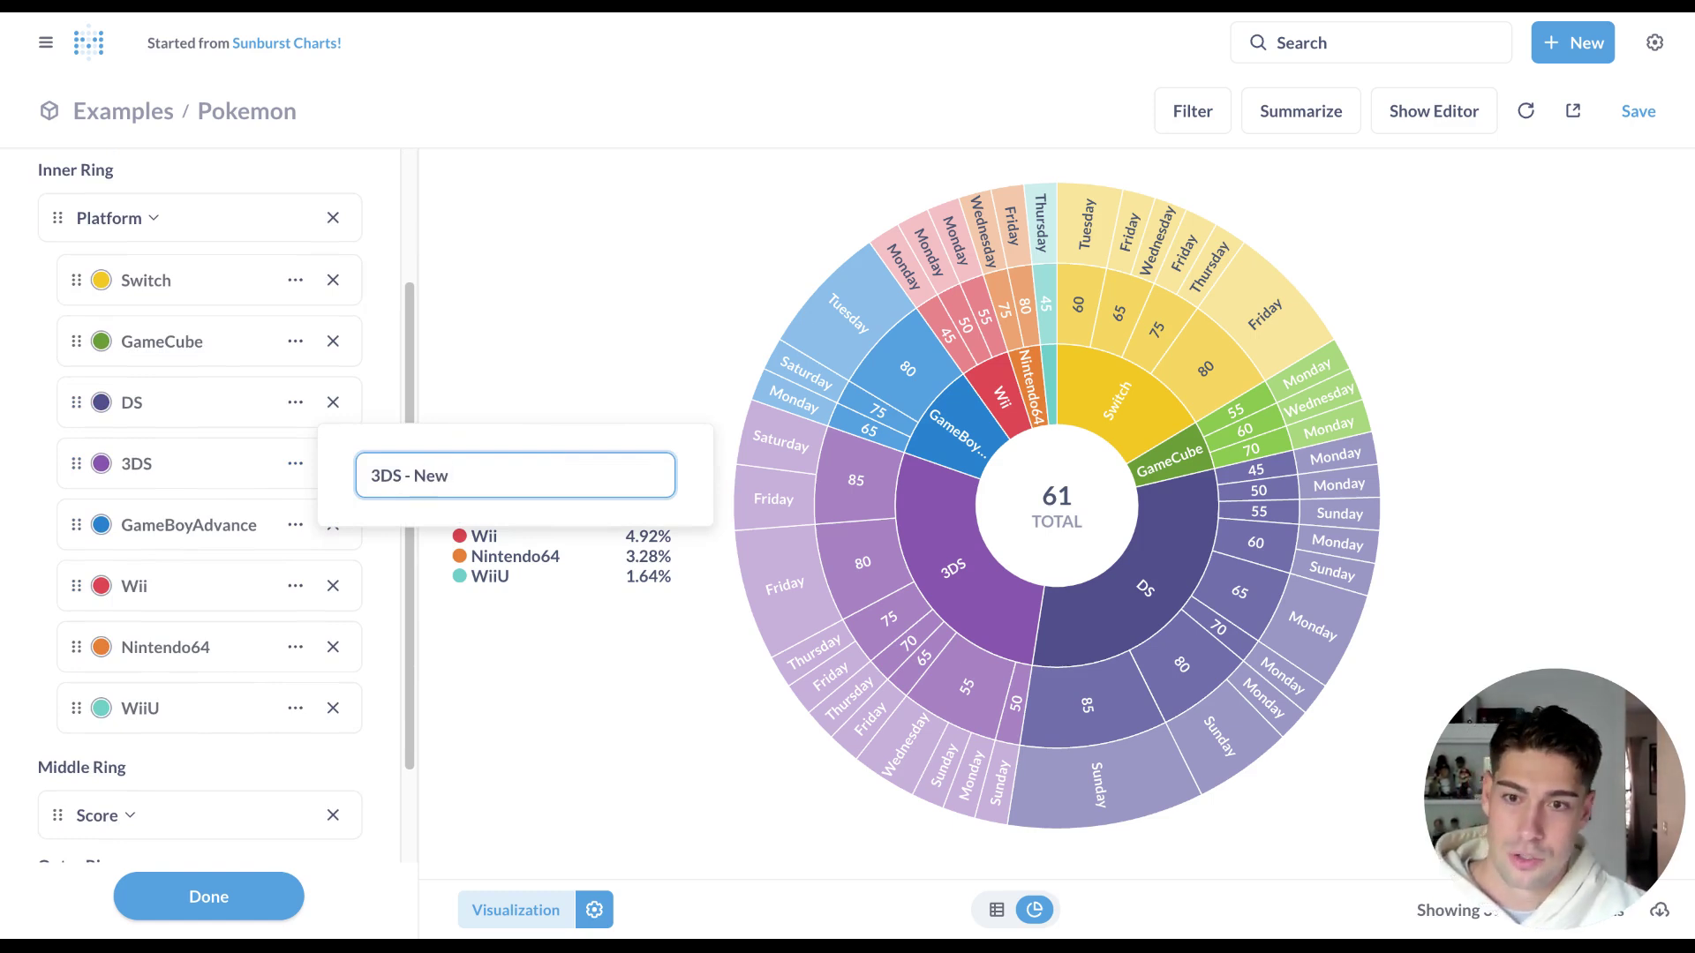
{"action": "left_click", "coordinate": [568, 362]}
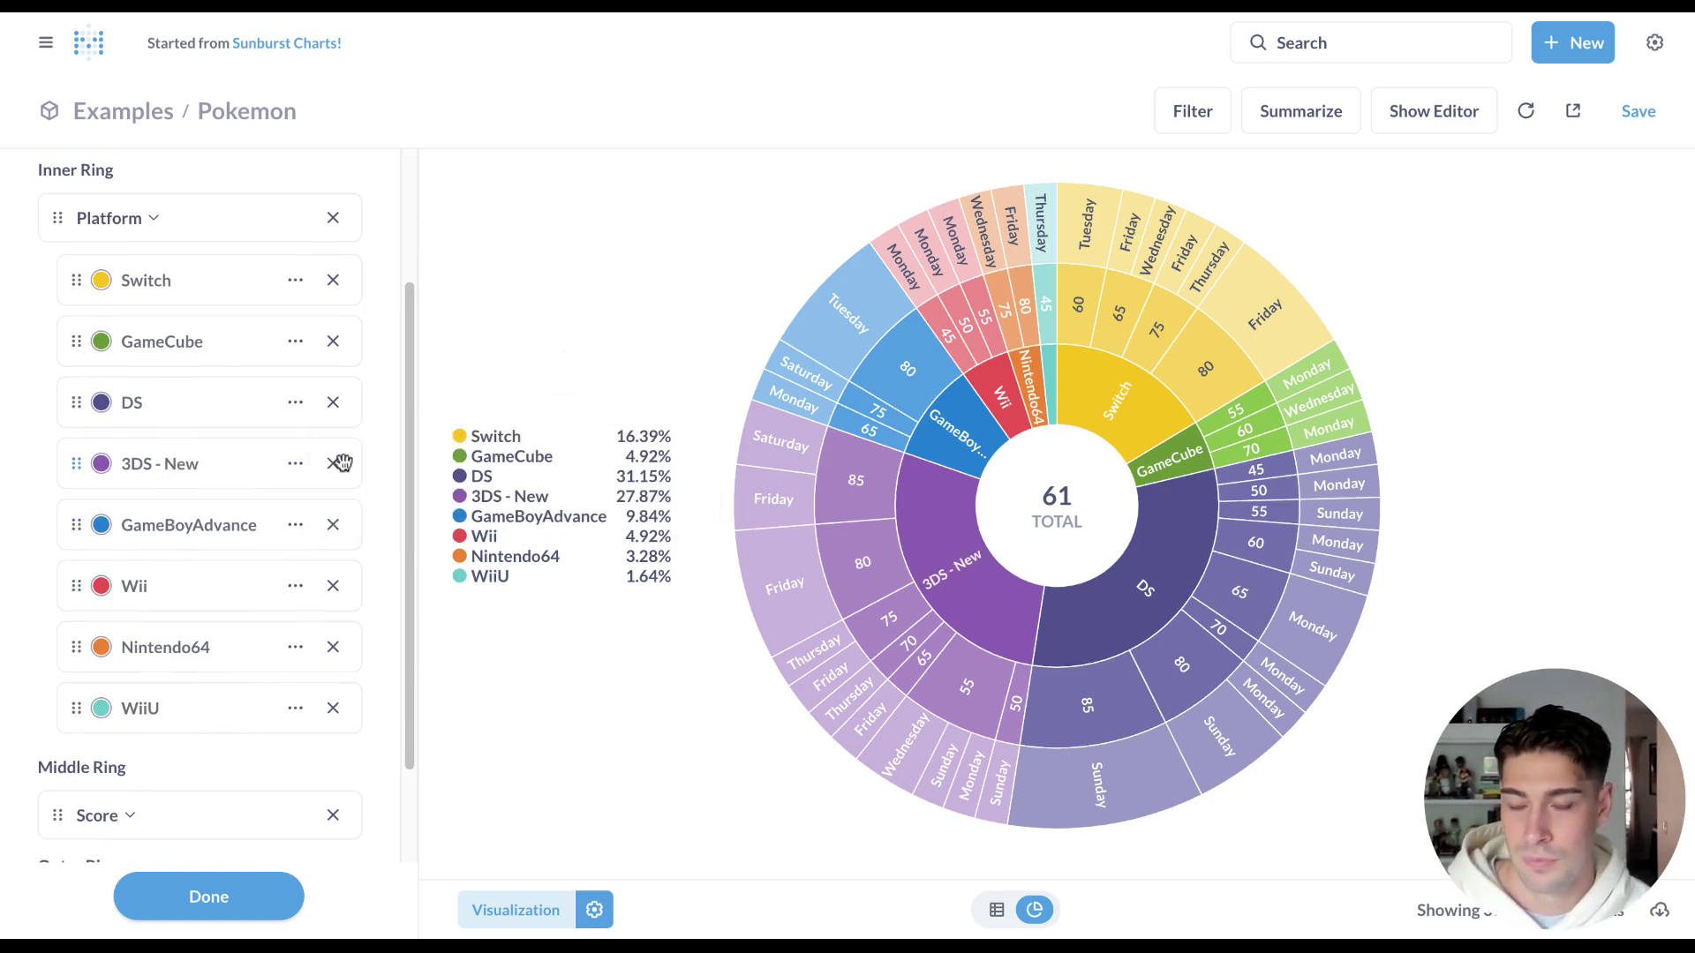
Colour the '3DS - New' slices green.
{"action": "scroll", "coordinate": [193, 402], "scroll_direction": "up", "scroll_amount": 2}
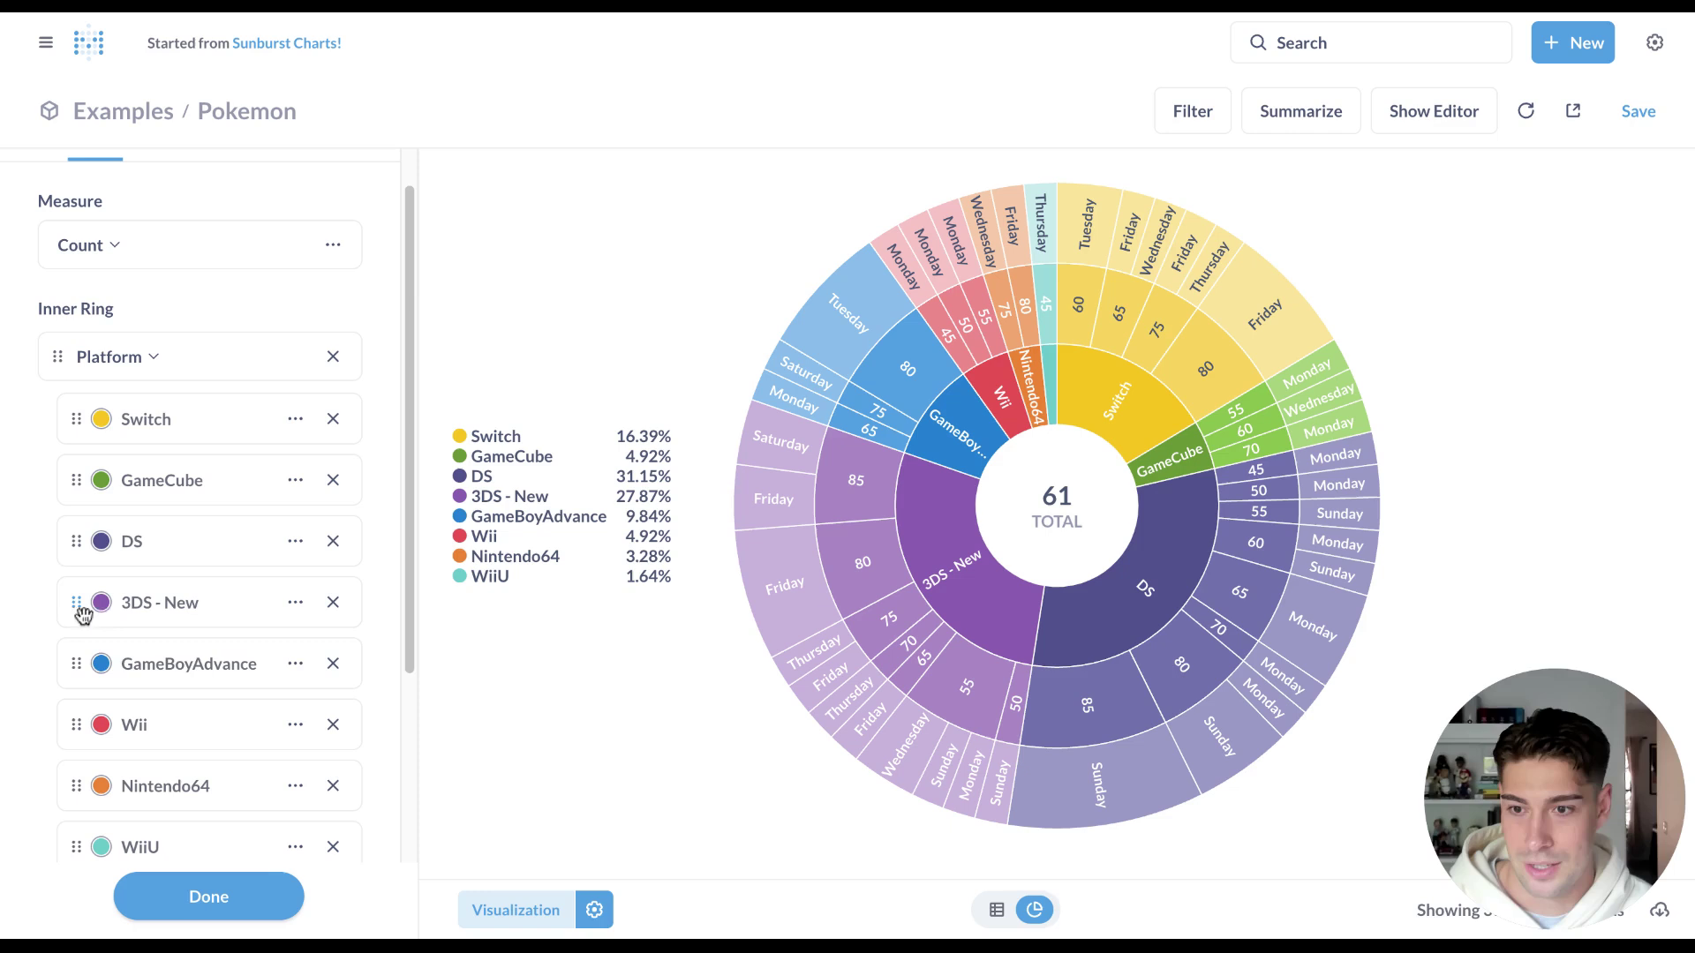
{"action": "left_click", "coordinate": [103, 606]}
{"action": "left_click", "coordinate": [166, 653]}
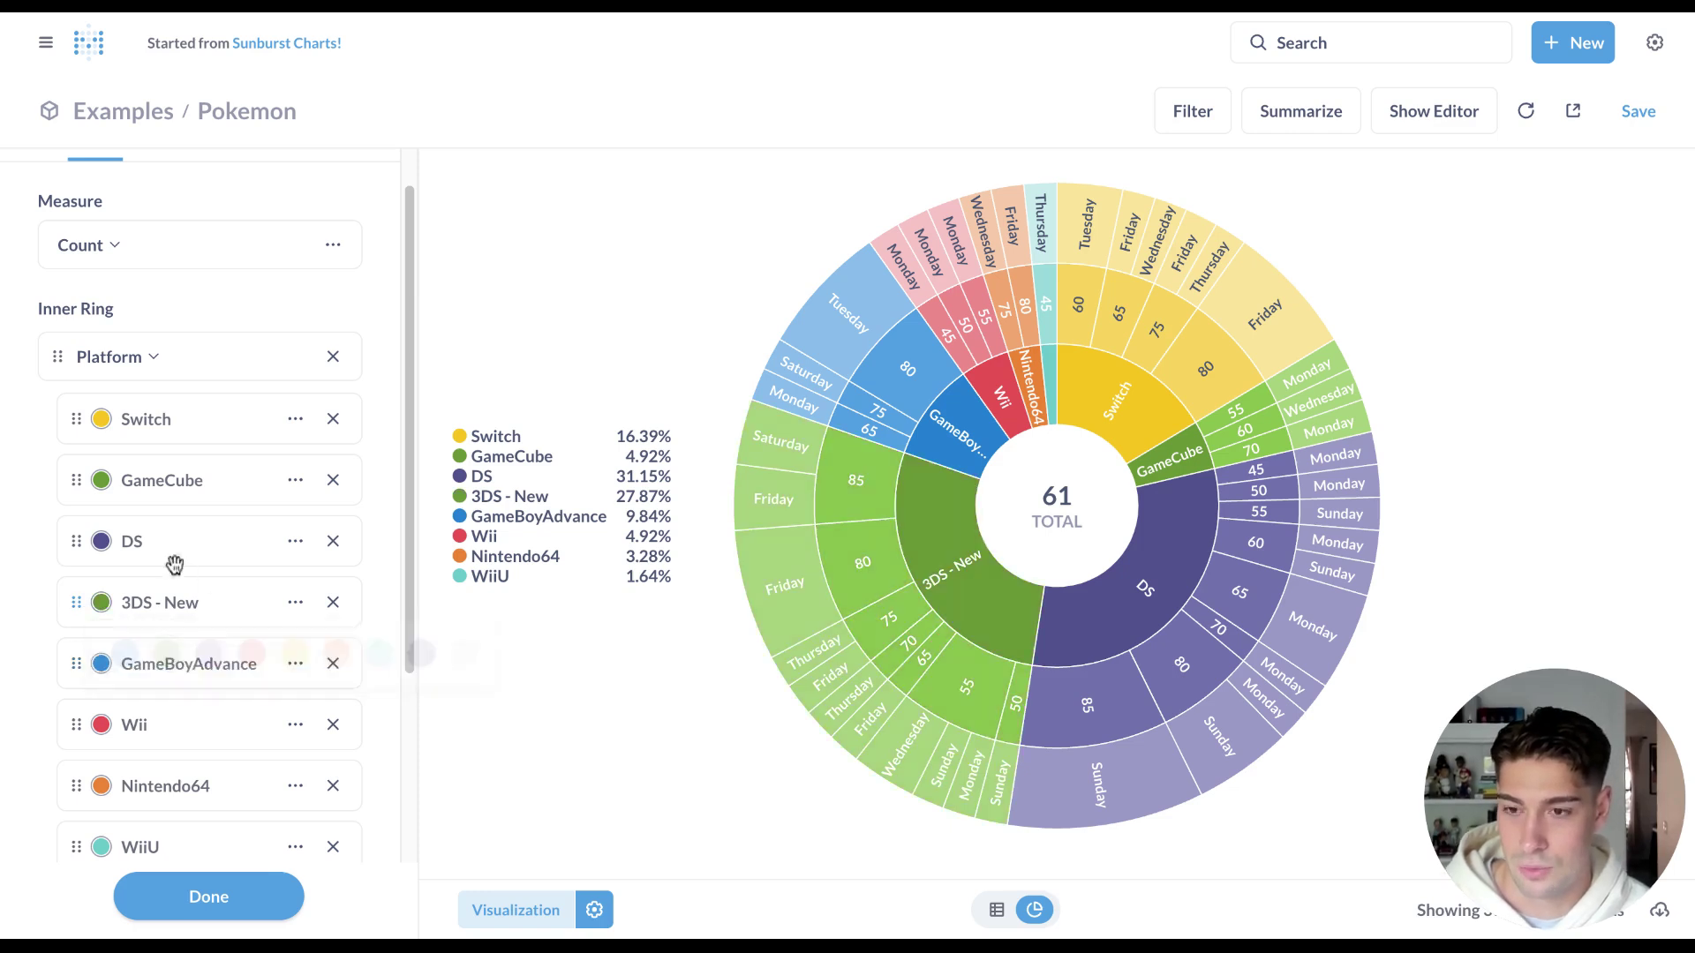
{"action": "scroll", "coordinate": [173, 552], "scroll_direction": "down", "scroll_amount": 3}
{"action": "scroll", "coordinate": [175, 545], "scroll_direction": "up", "scroll_amount": 3}
{"action": "left_click", "coordinate": [281, 182]}
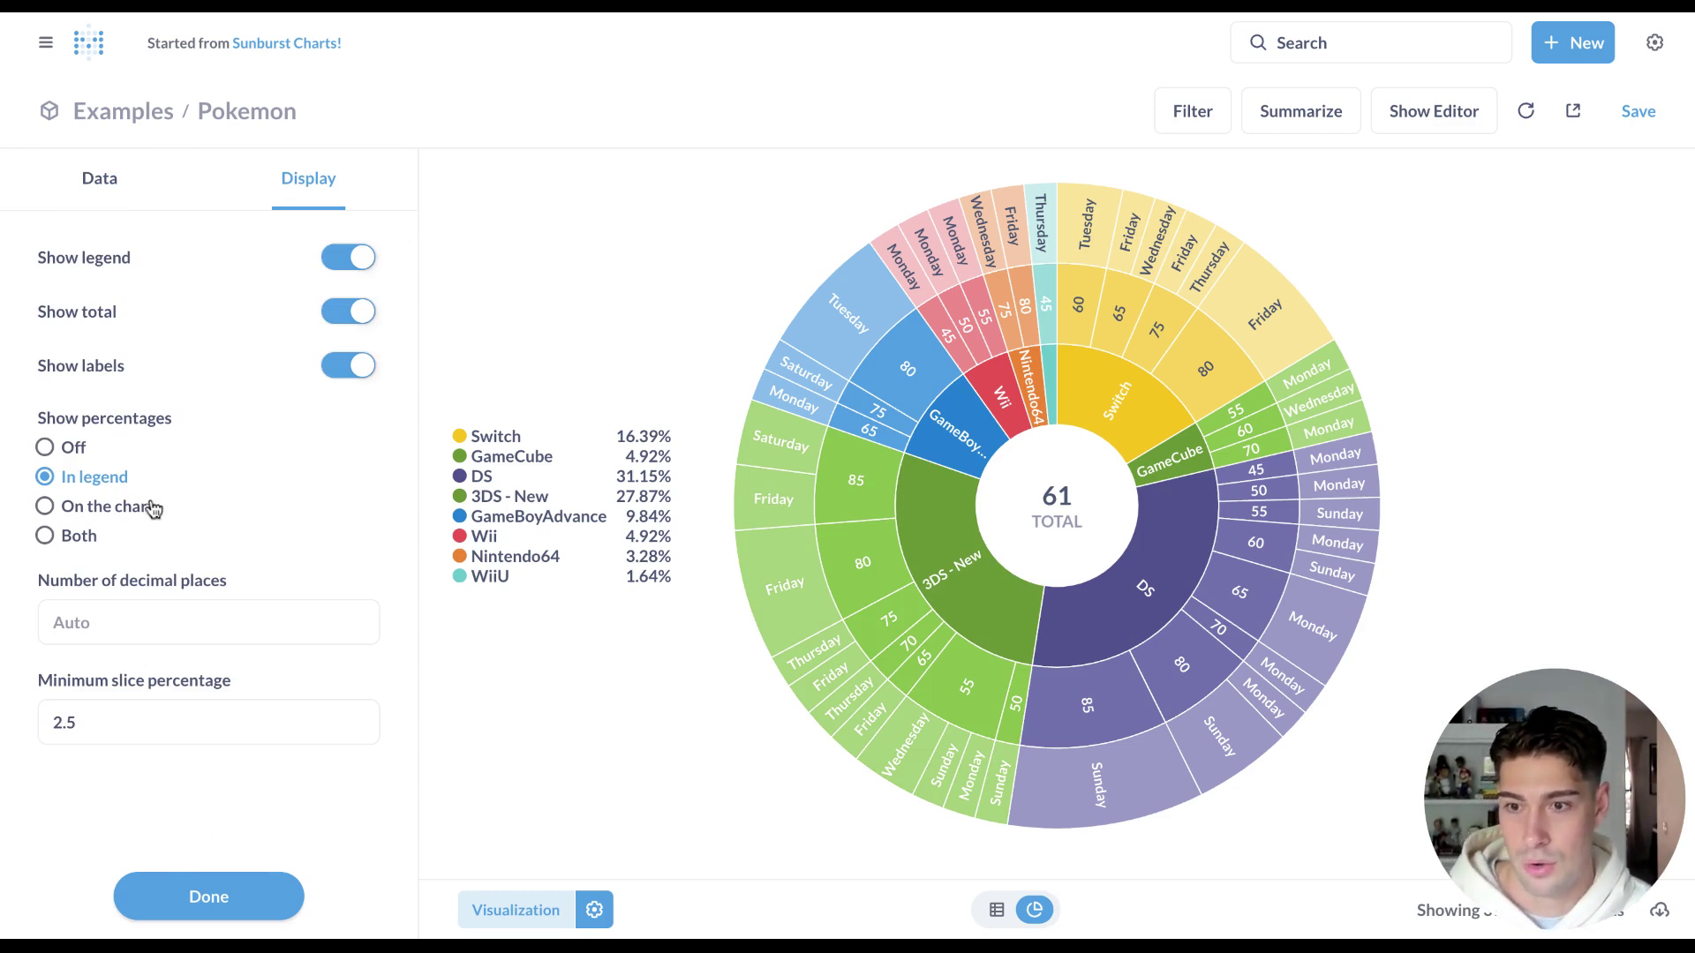
Hide the slice labels and show percentages on the chart instead of the legend.
{"action": "left_click", "coordinate": [138, 636]}
{"action": "type", "text": "4"}
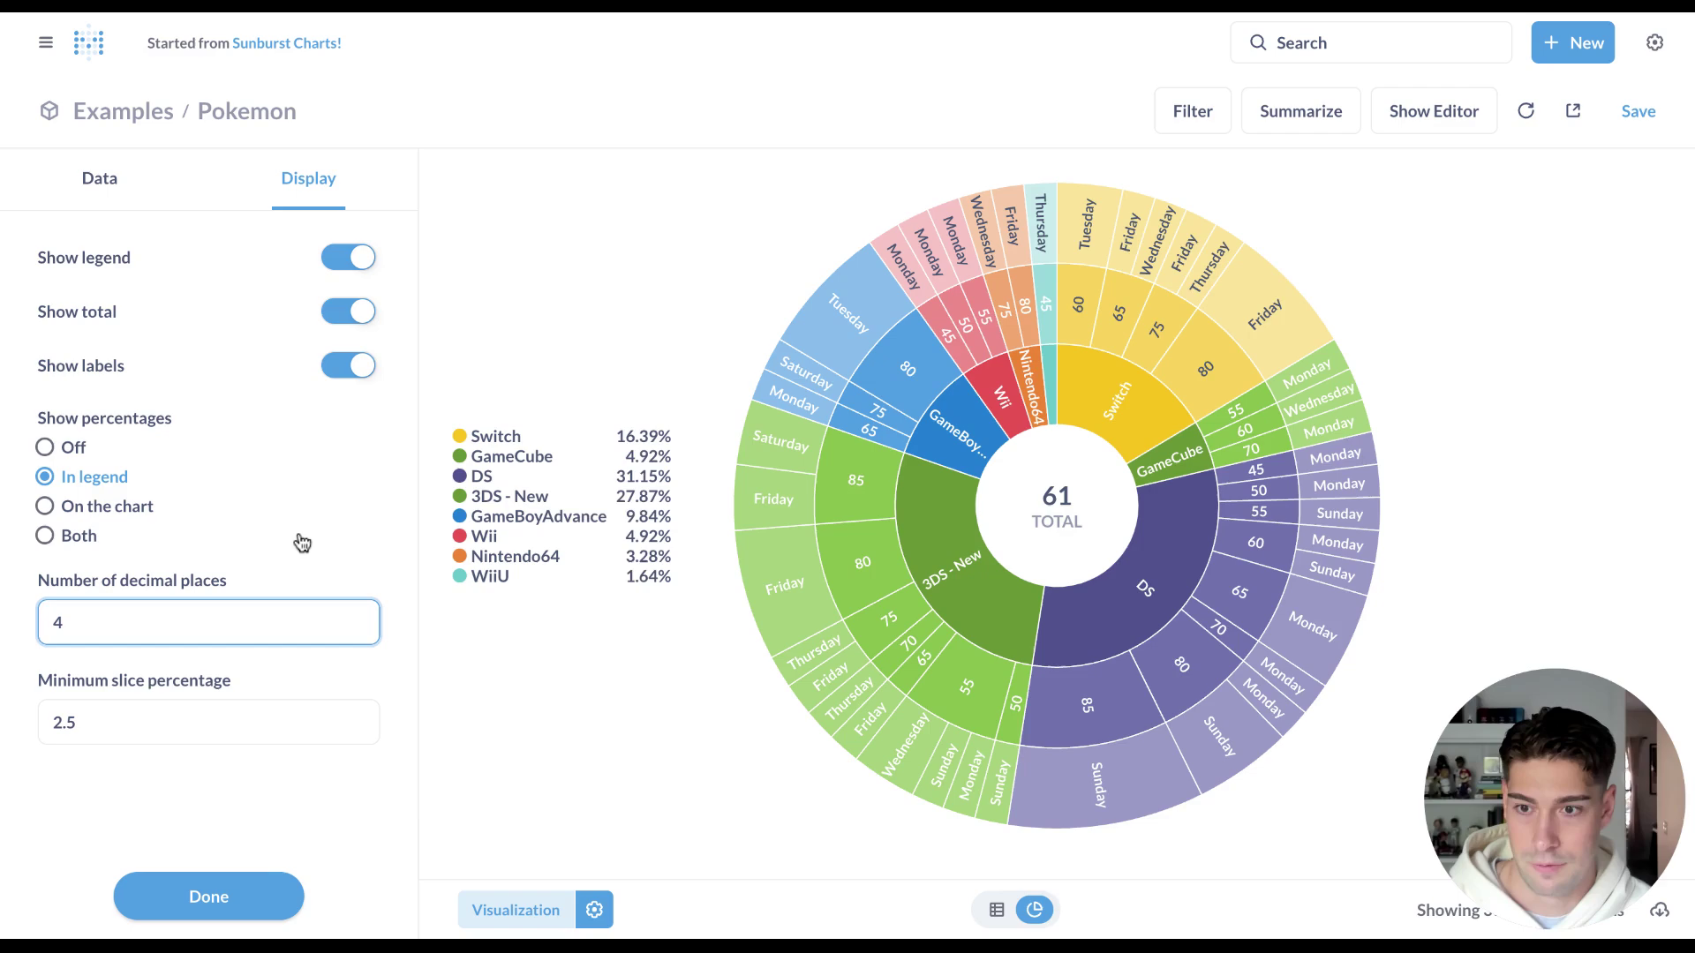
{"action": "left_click", "coordinate": [301, 540]}
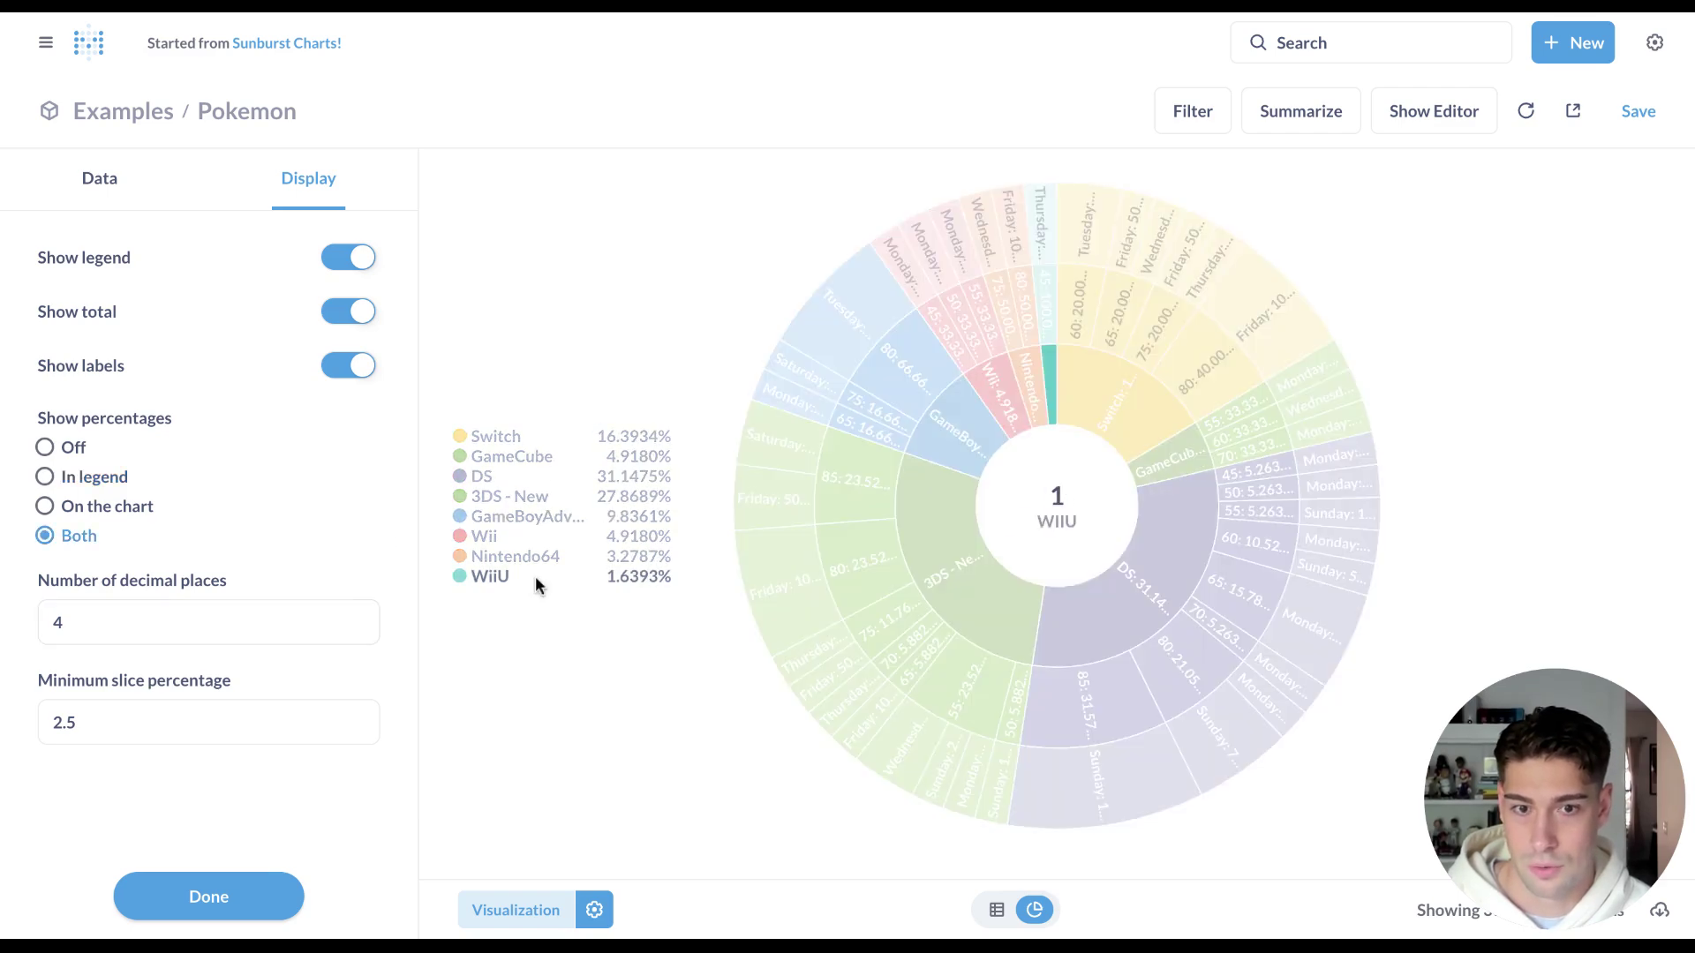
{"action": "left_click", "coordinate": [91, 479]}
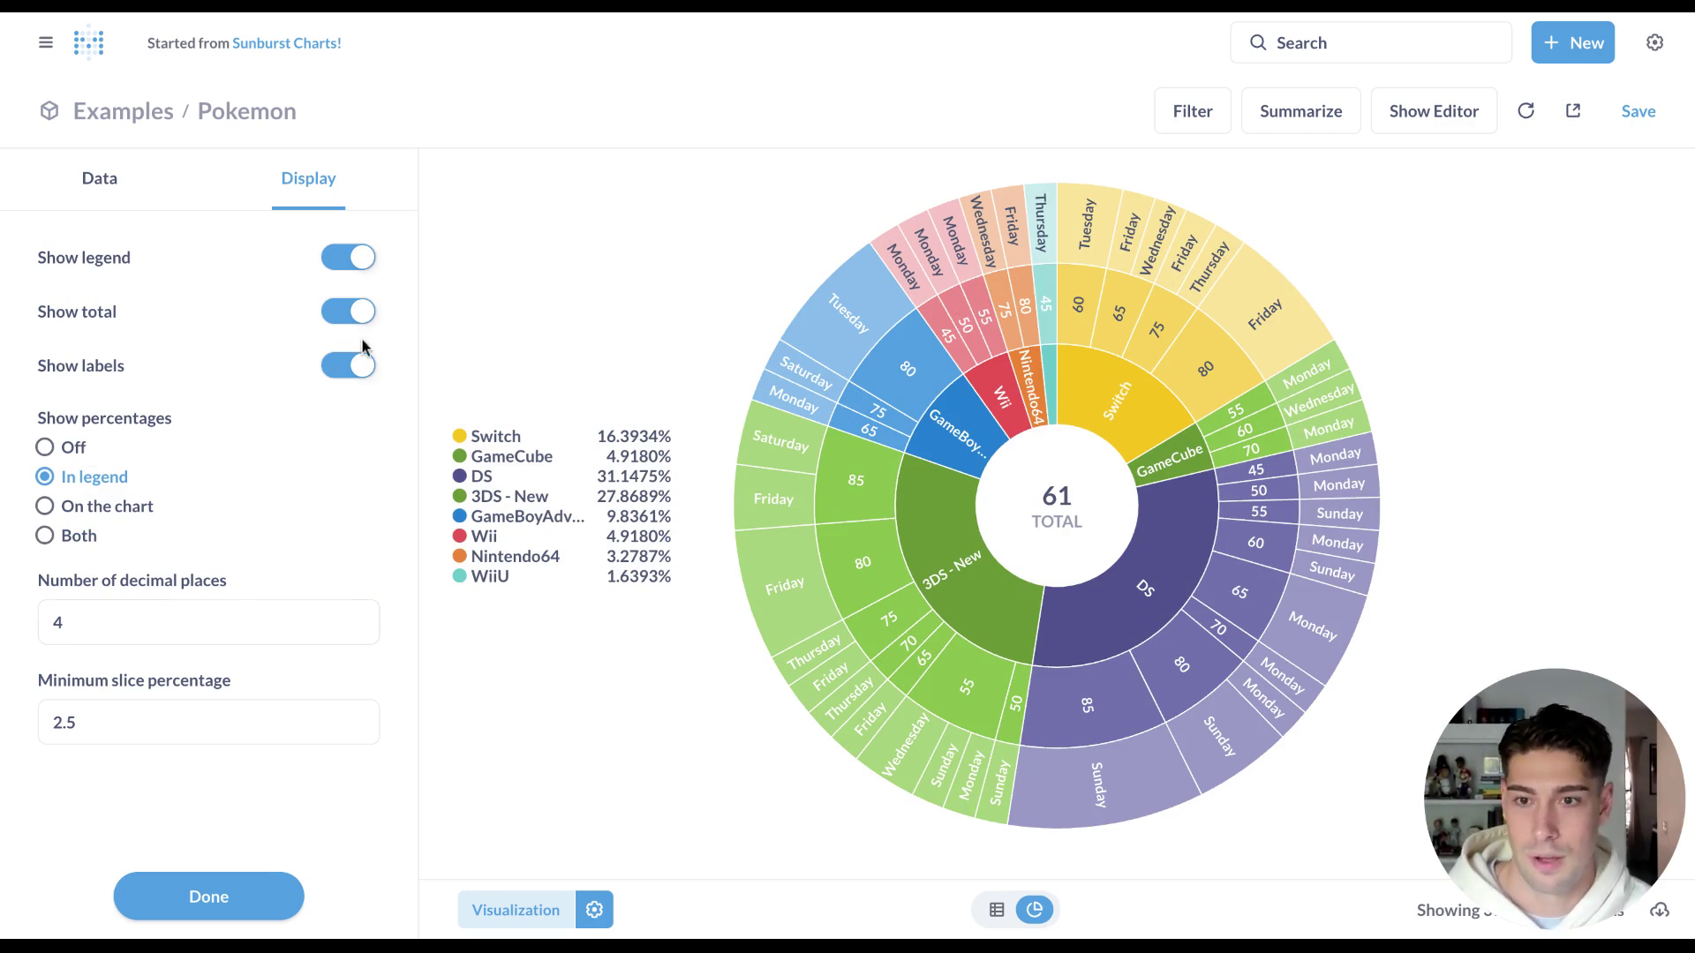
{"action": "left_click", "coordinate": [349, 365]}
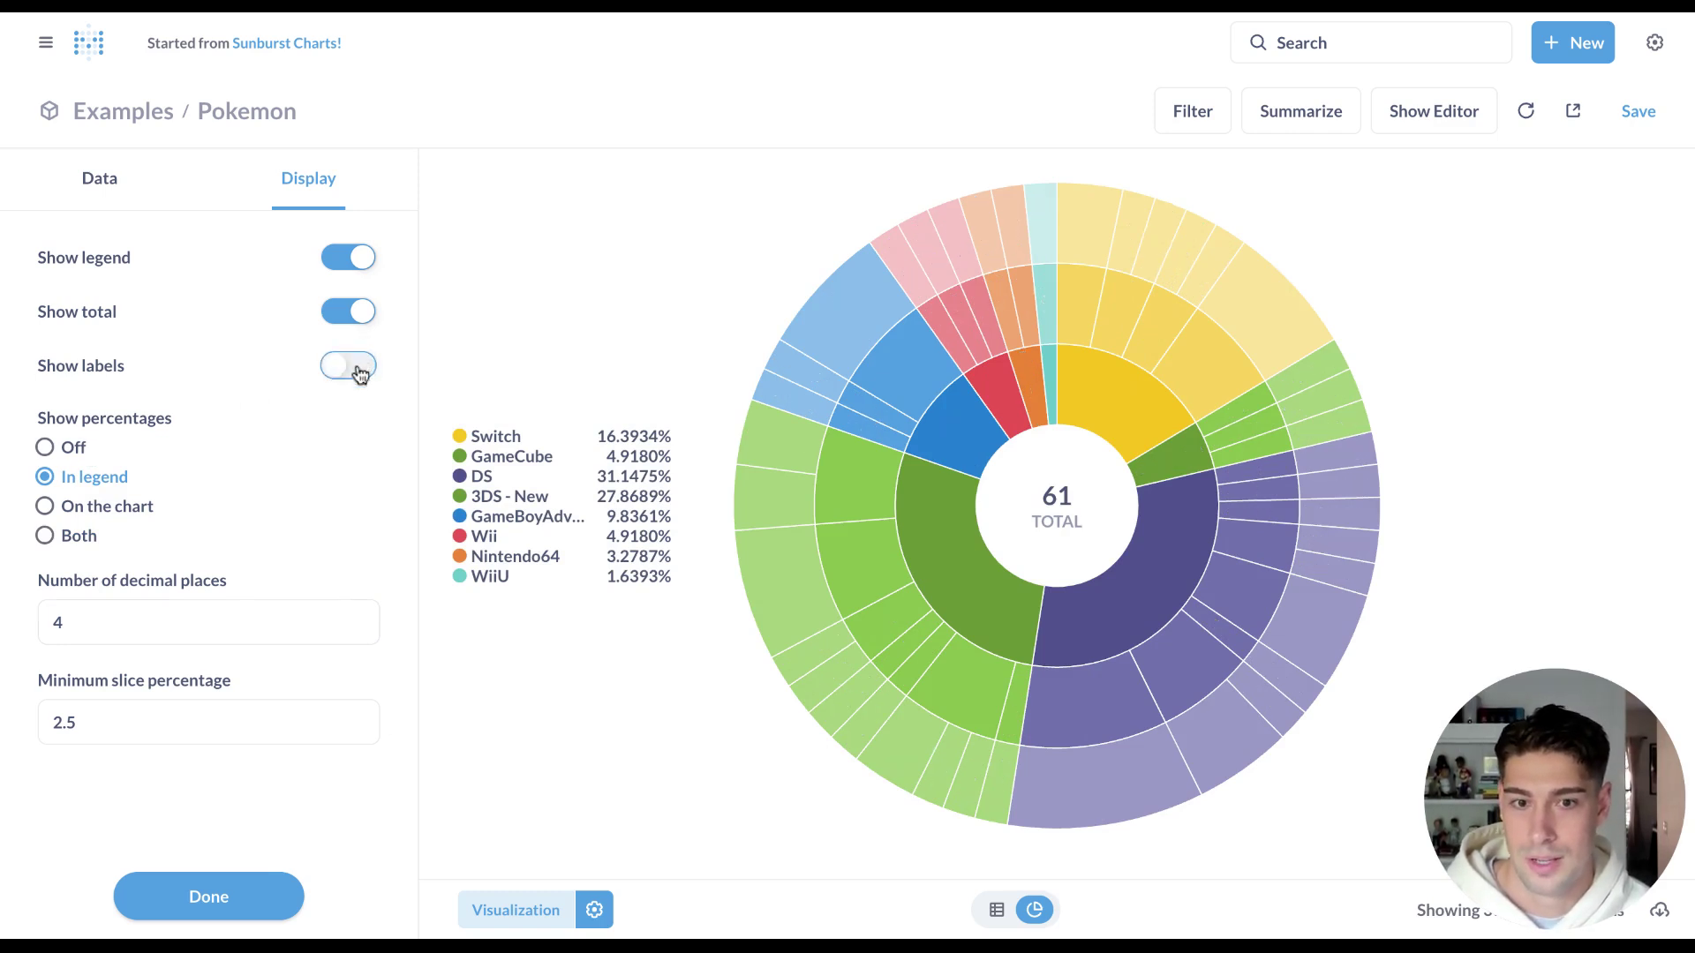
{"action": "left_click", "coordinate": [95, 519]}
Round the percentages to 2 decimal places and close the chart settings.
{"action": "left_click", "coordinate": [178, 632]}
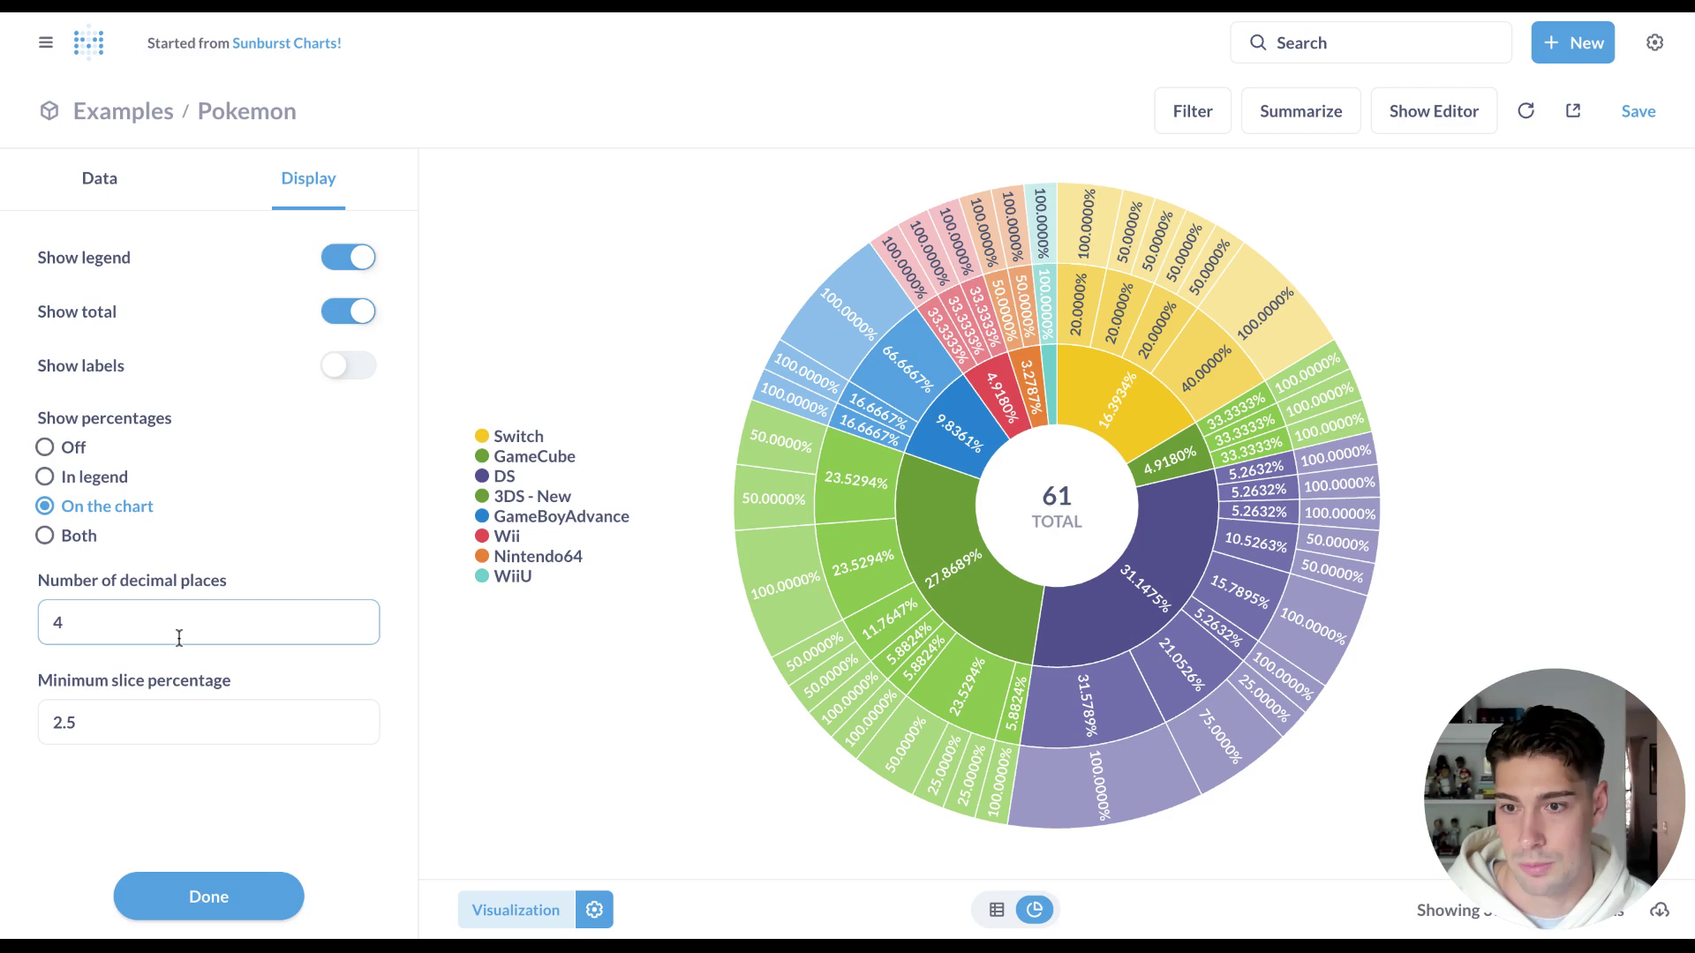
{"action": "key", "text": "BackSpace"}
{"action": "type", "text": "2"}
{"action": "left_click", "coordinate": [702, 486]}
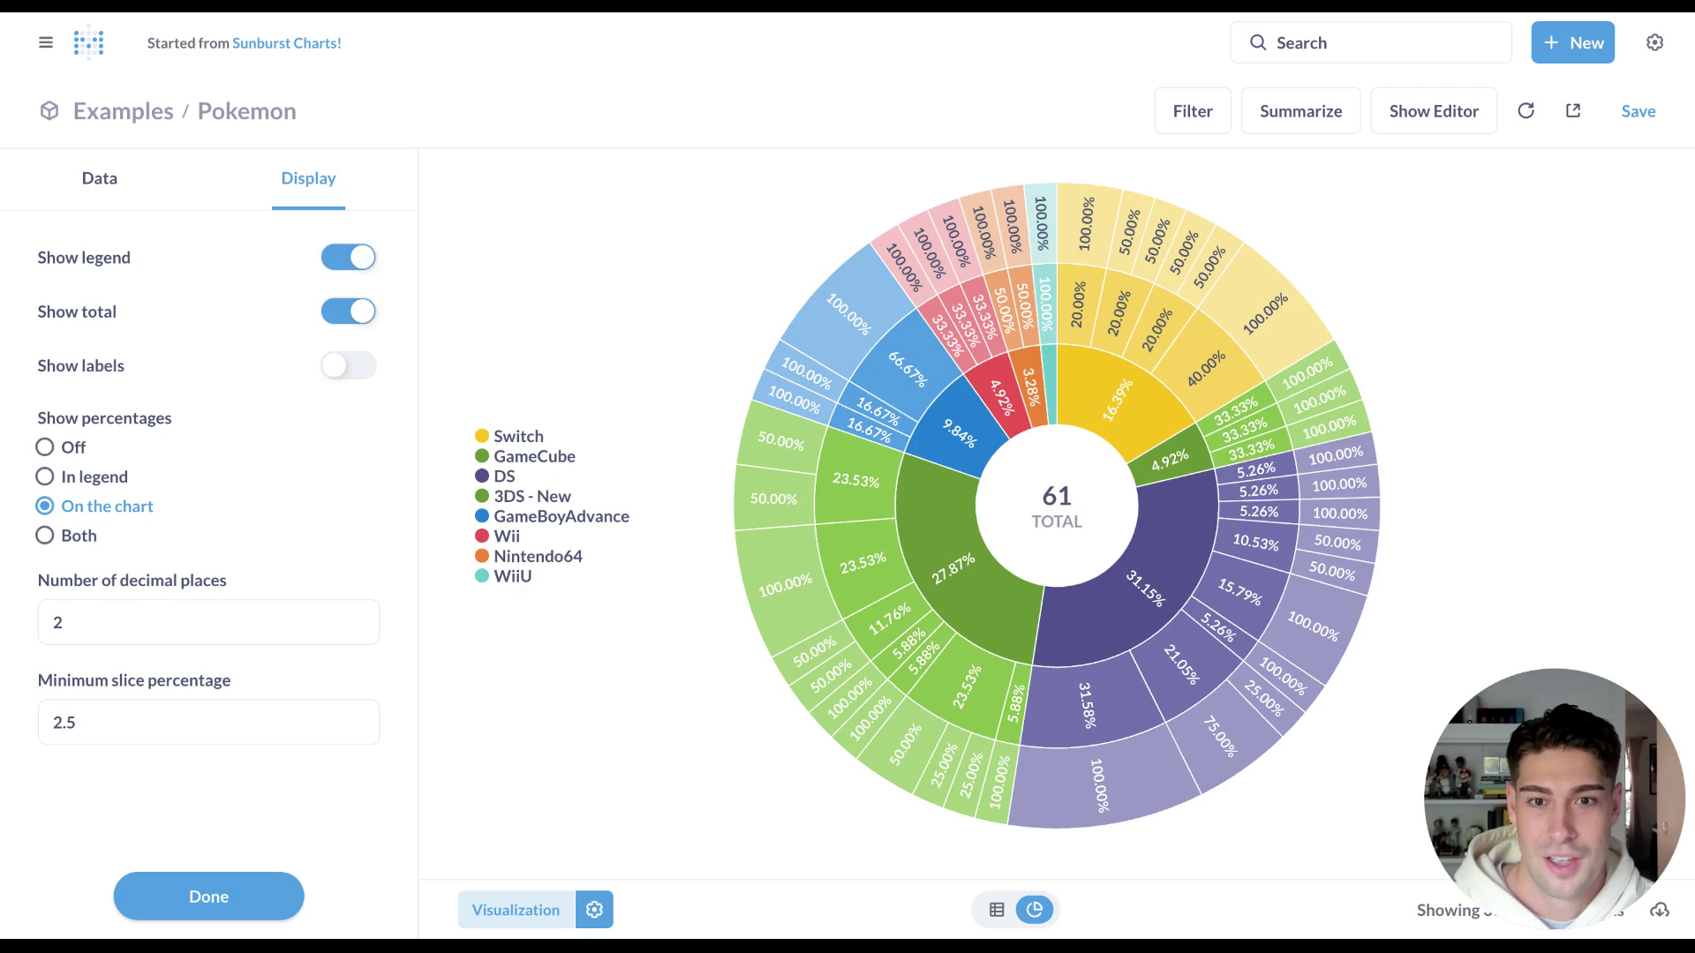
{"action": "left_click", "coordinate": [252, 896]}
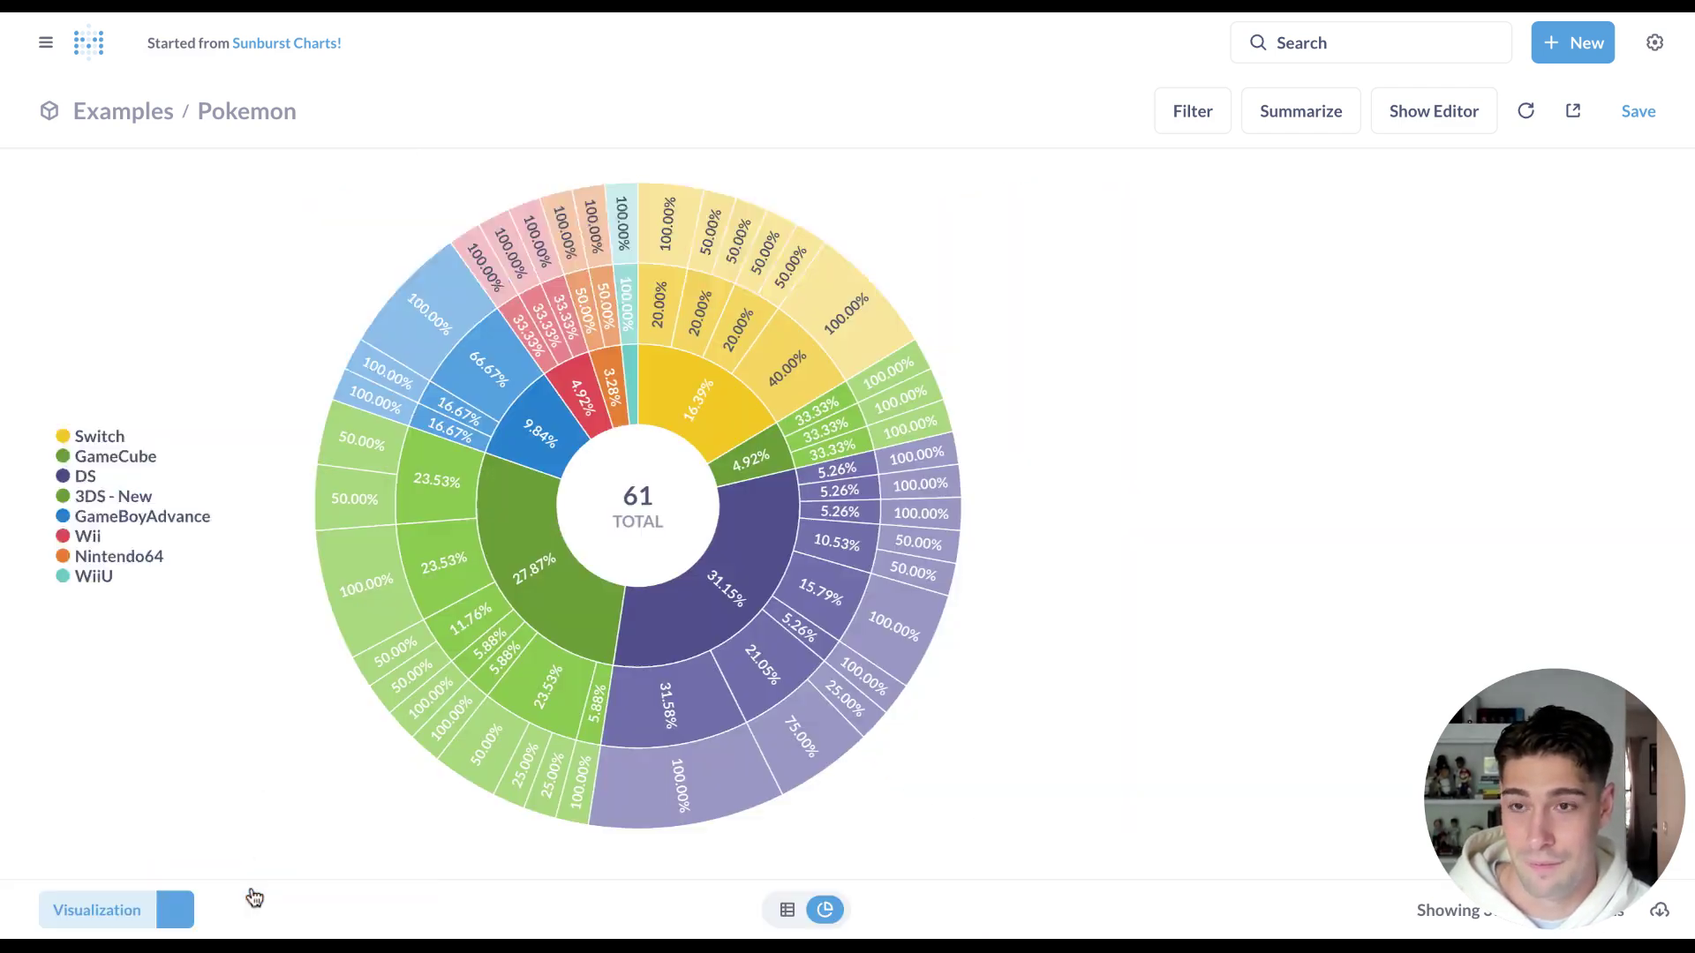
Open the E-commerce insights dashboard from Examples in your personal collection.
{"action": "left_click", "coordinate": [42, 51]}
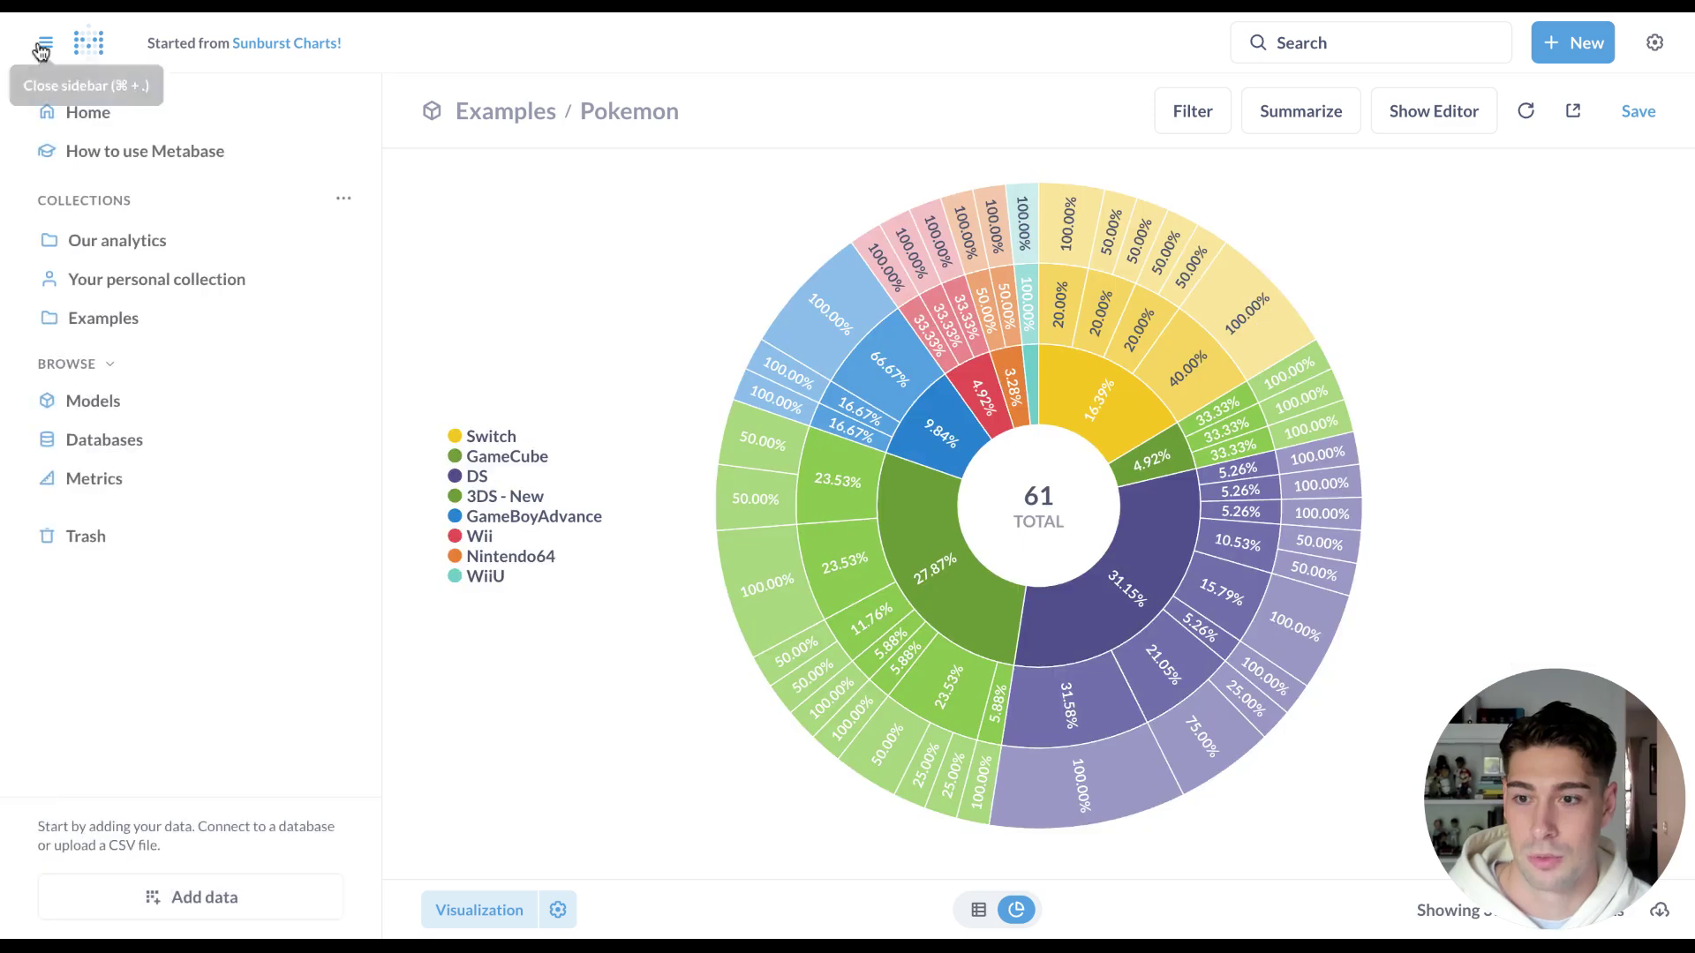
{"action": "left_click", "coordinate": [238, 282]}
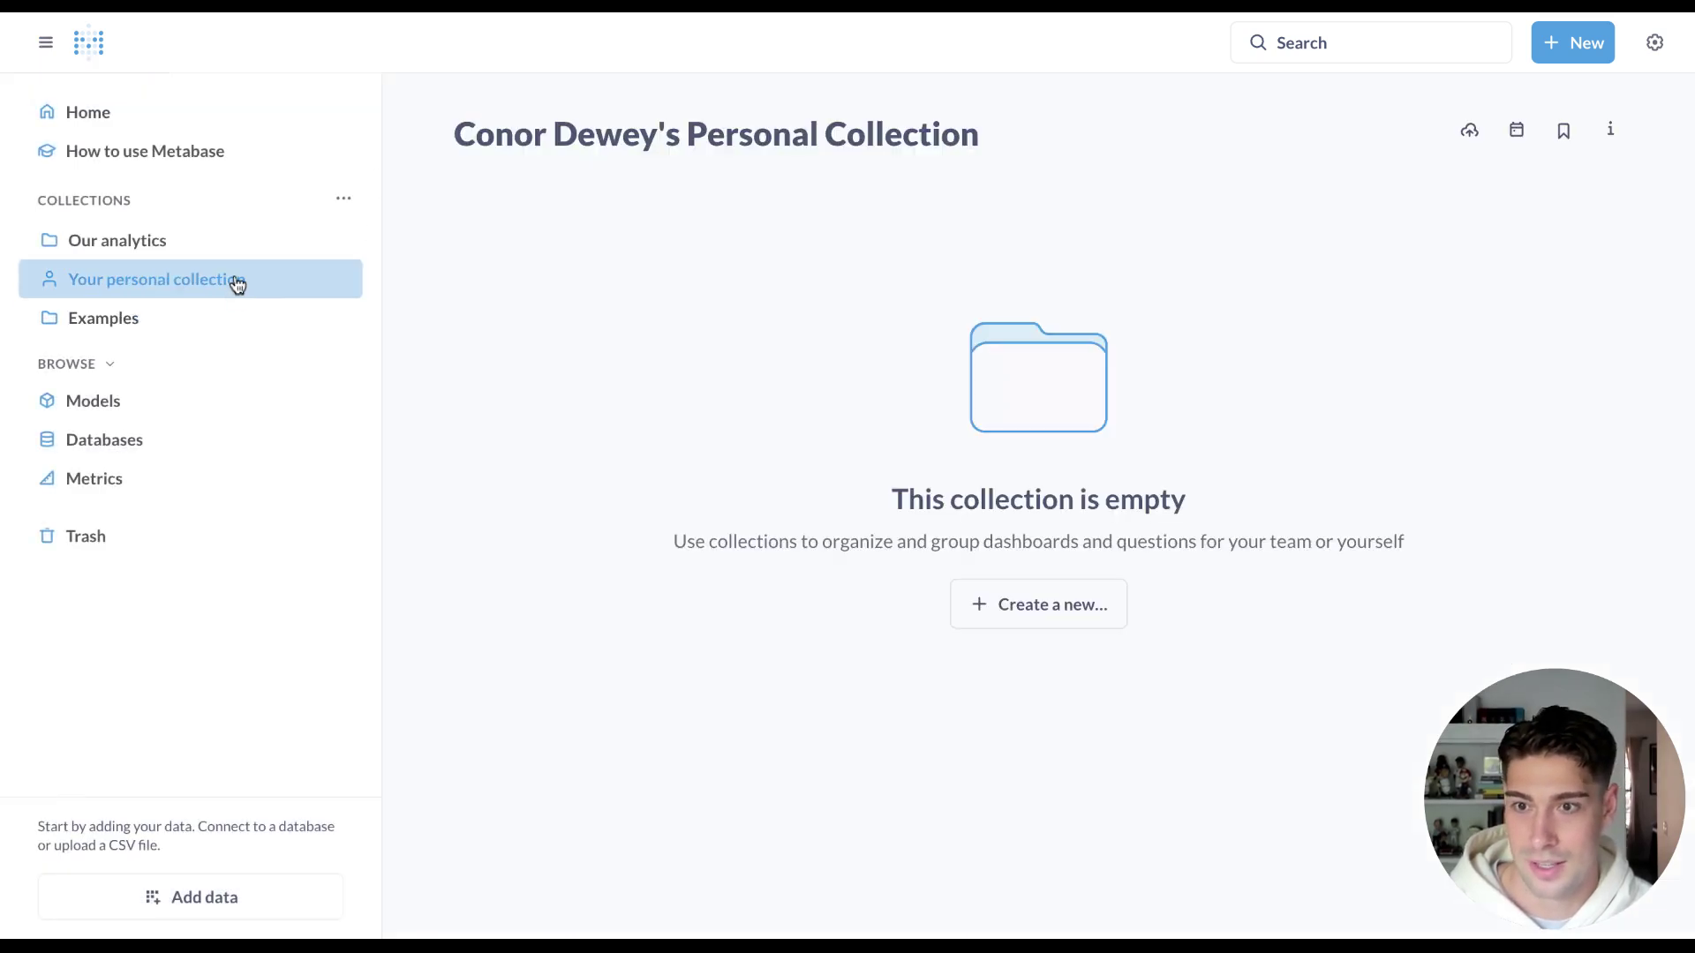
{"action": "left_click", "coordinate": [226, 318]}
{"action": "left_click", "coordinate": [648, 388]}
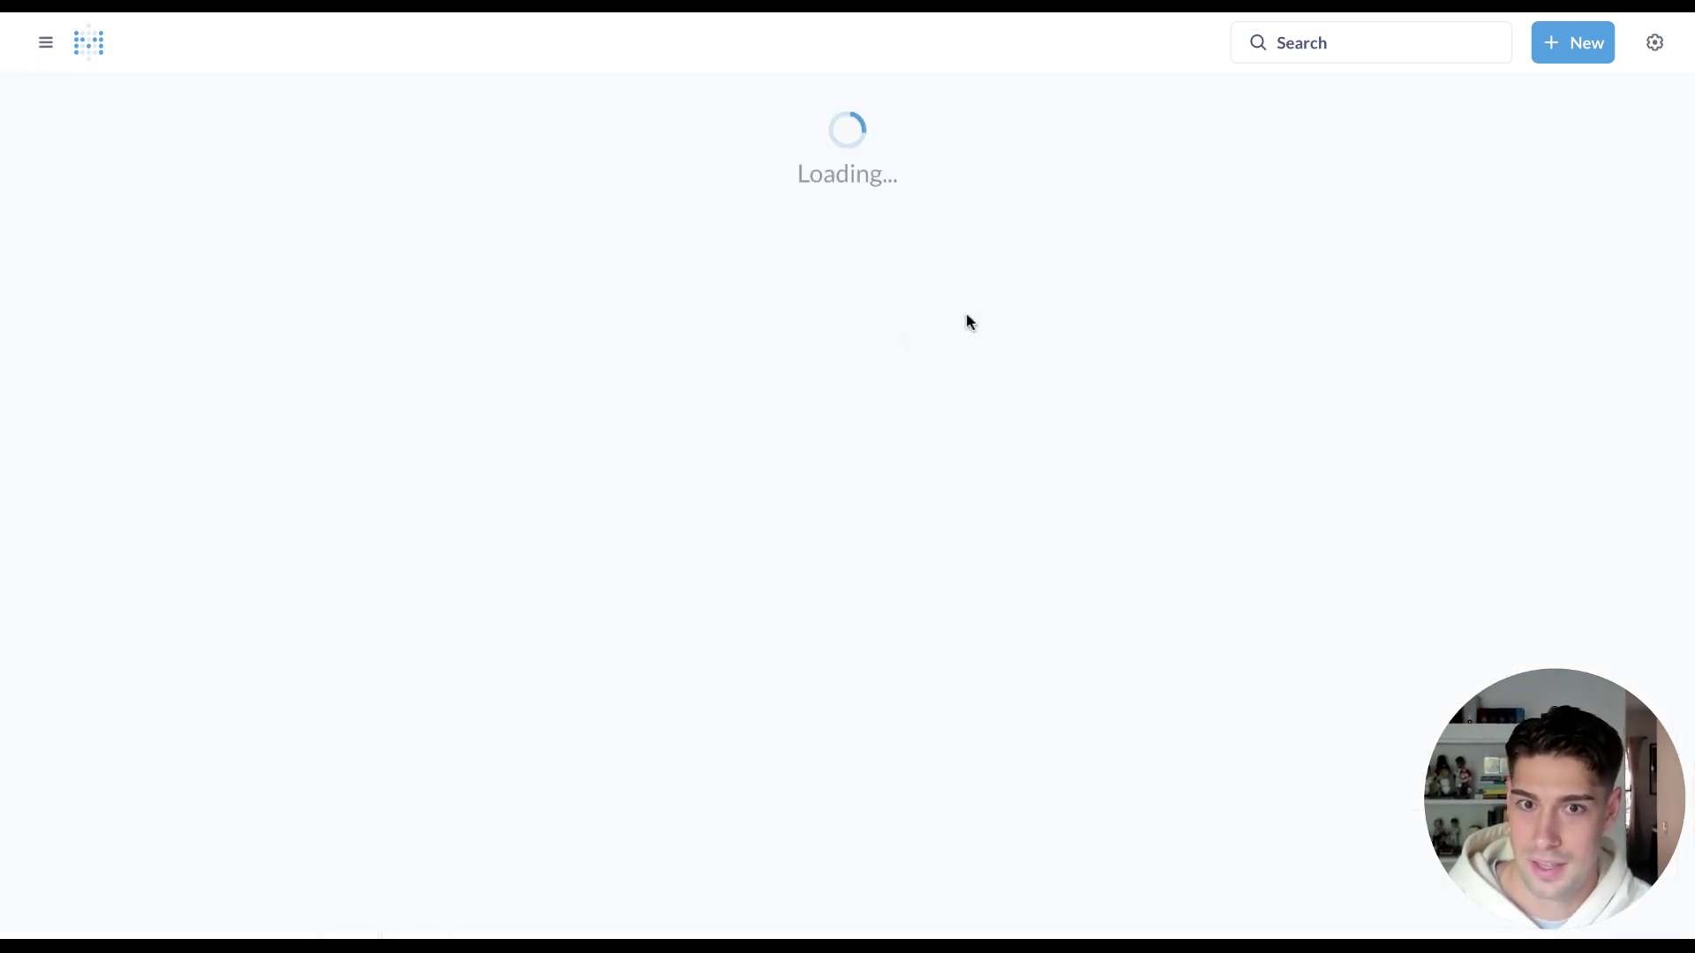
{"action": "scroll", "coordinate": [796, 410], "scroll_direction": "down", "scroll_amount": 3}
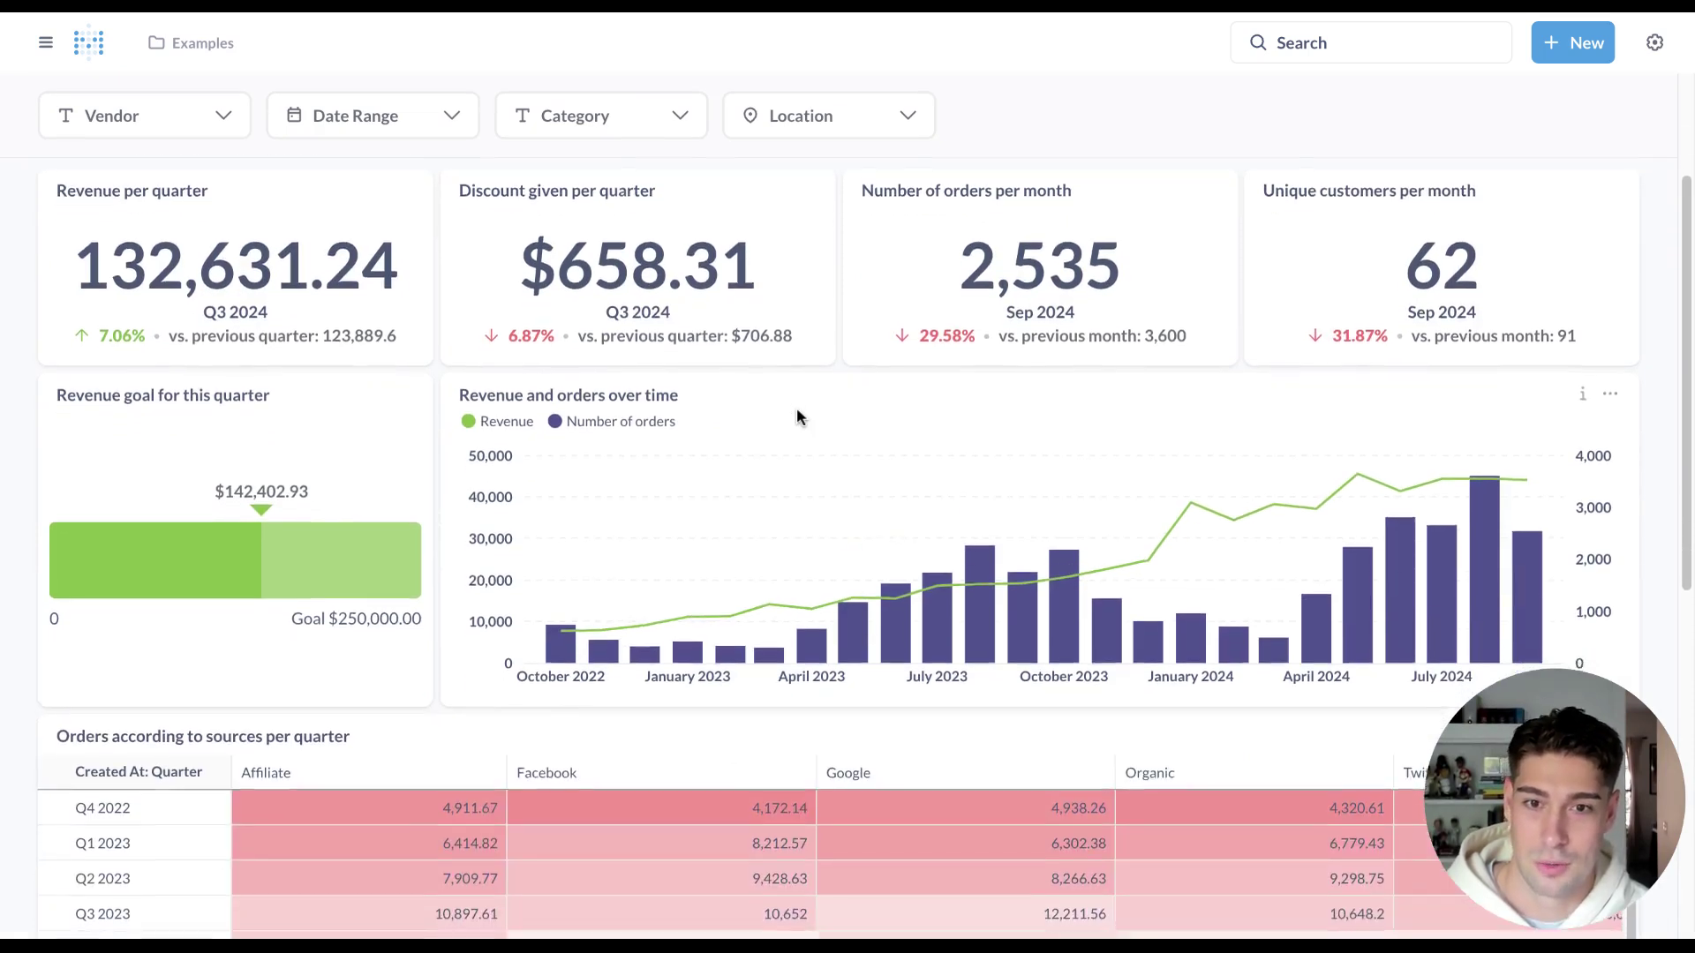
{"action": "scroll", "coordinate": [796, 417], "scroll_direction": "down", "scroll_amount": 2}
Toggle the Number of orders and Revenue series off and back on to compare them.
{"action": "left_click", "coordinate": [558, 292]}
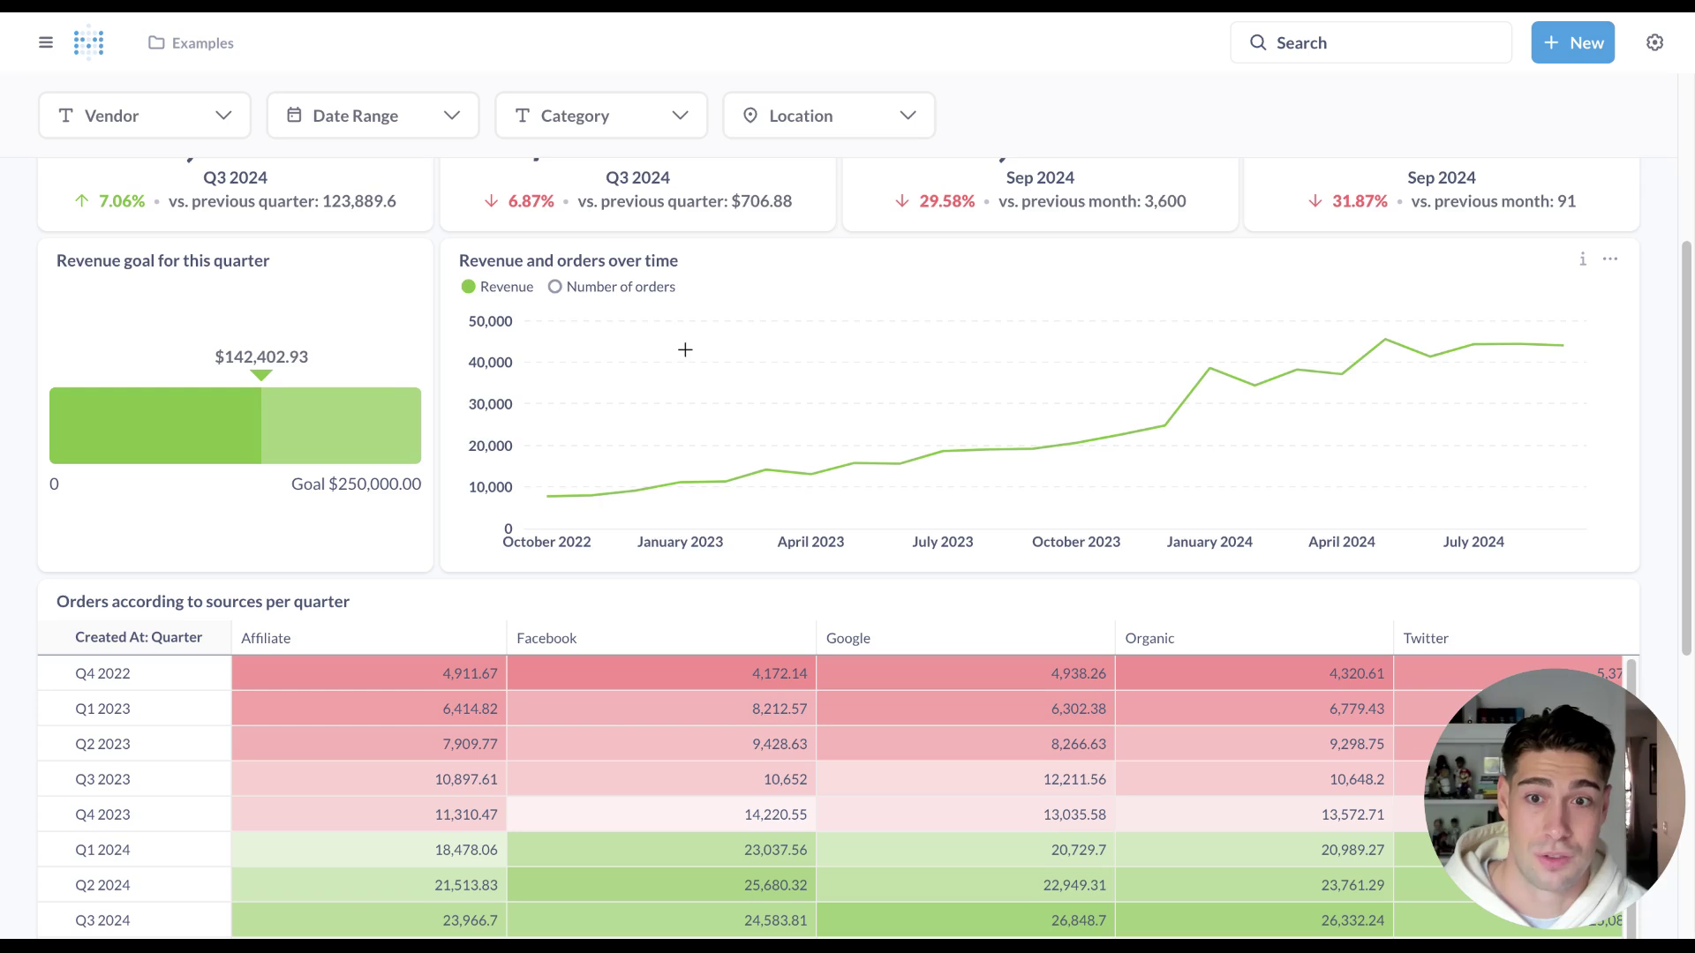
{"action": "left_click", "coordinate": [556, 287]}
{"action": "left_click", "coordinate": [470, 291]}
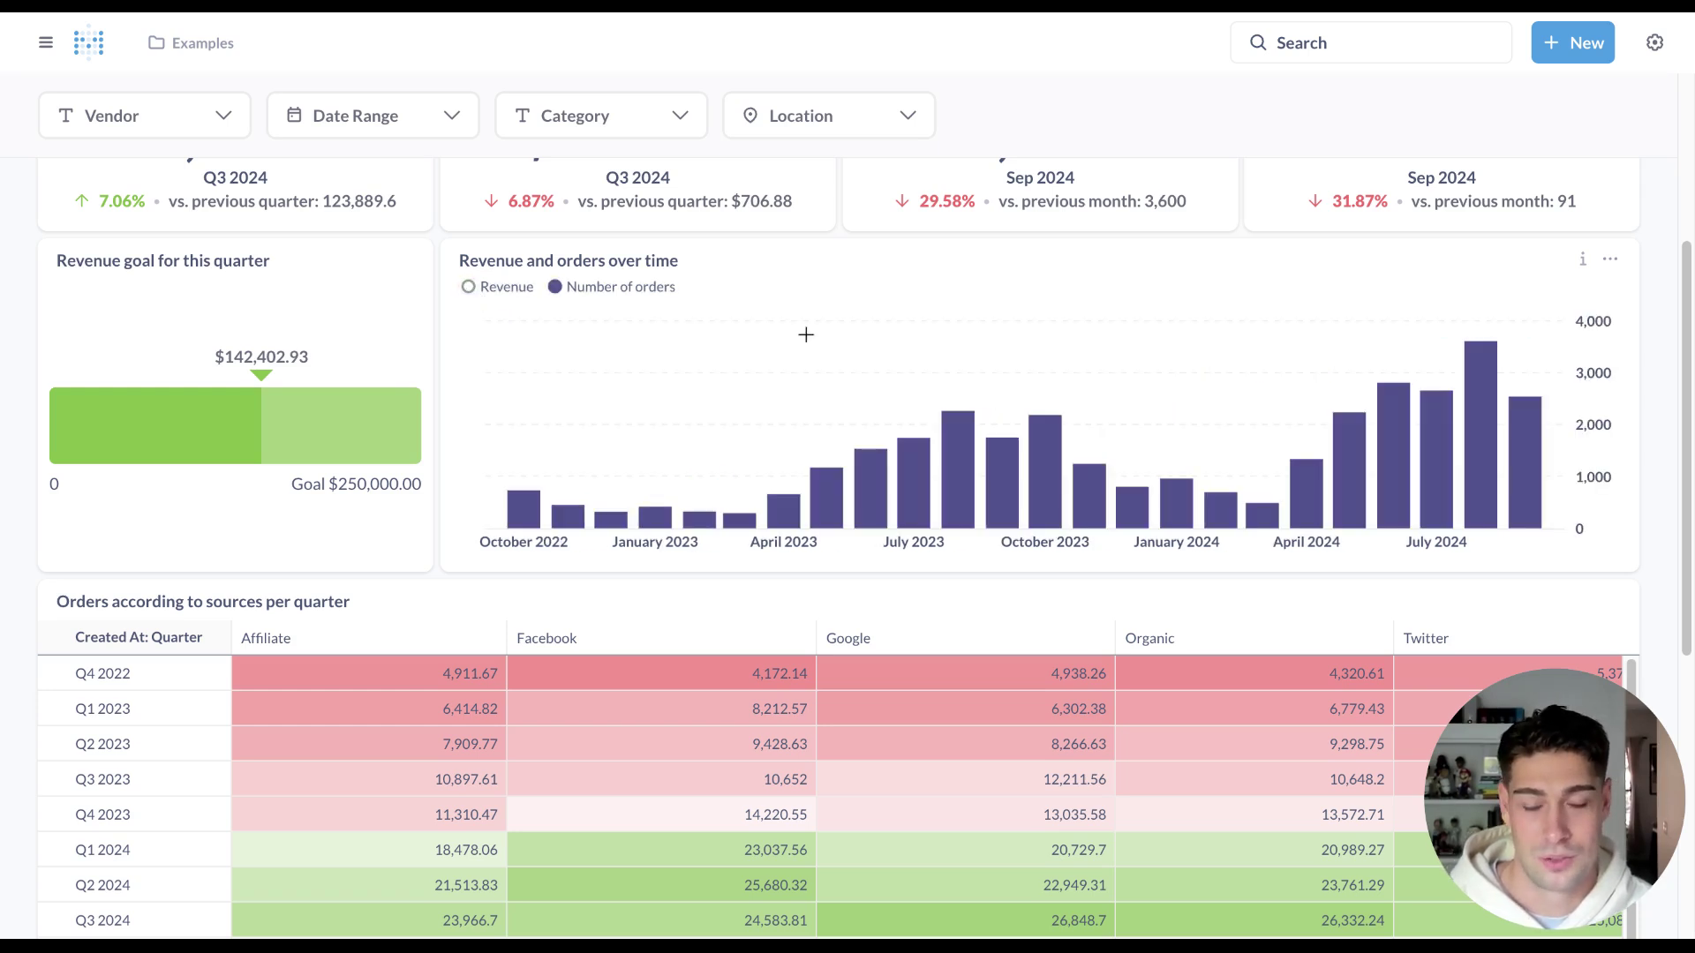
{"action": "left_click", "coordinate": [472, 289]}
{"action": "scroll", "coordinate": [461, 421], "scroll_direction": "down", "scroll_amount": 6}
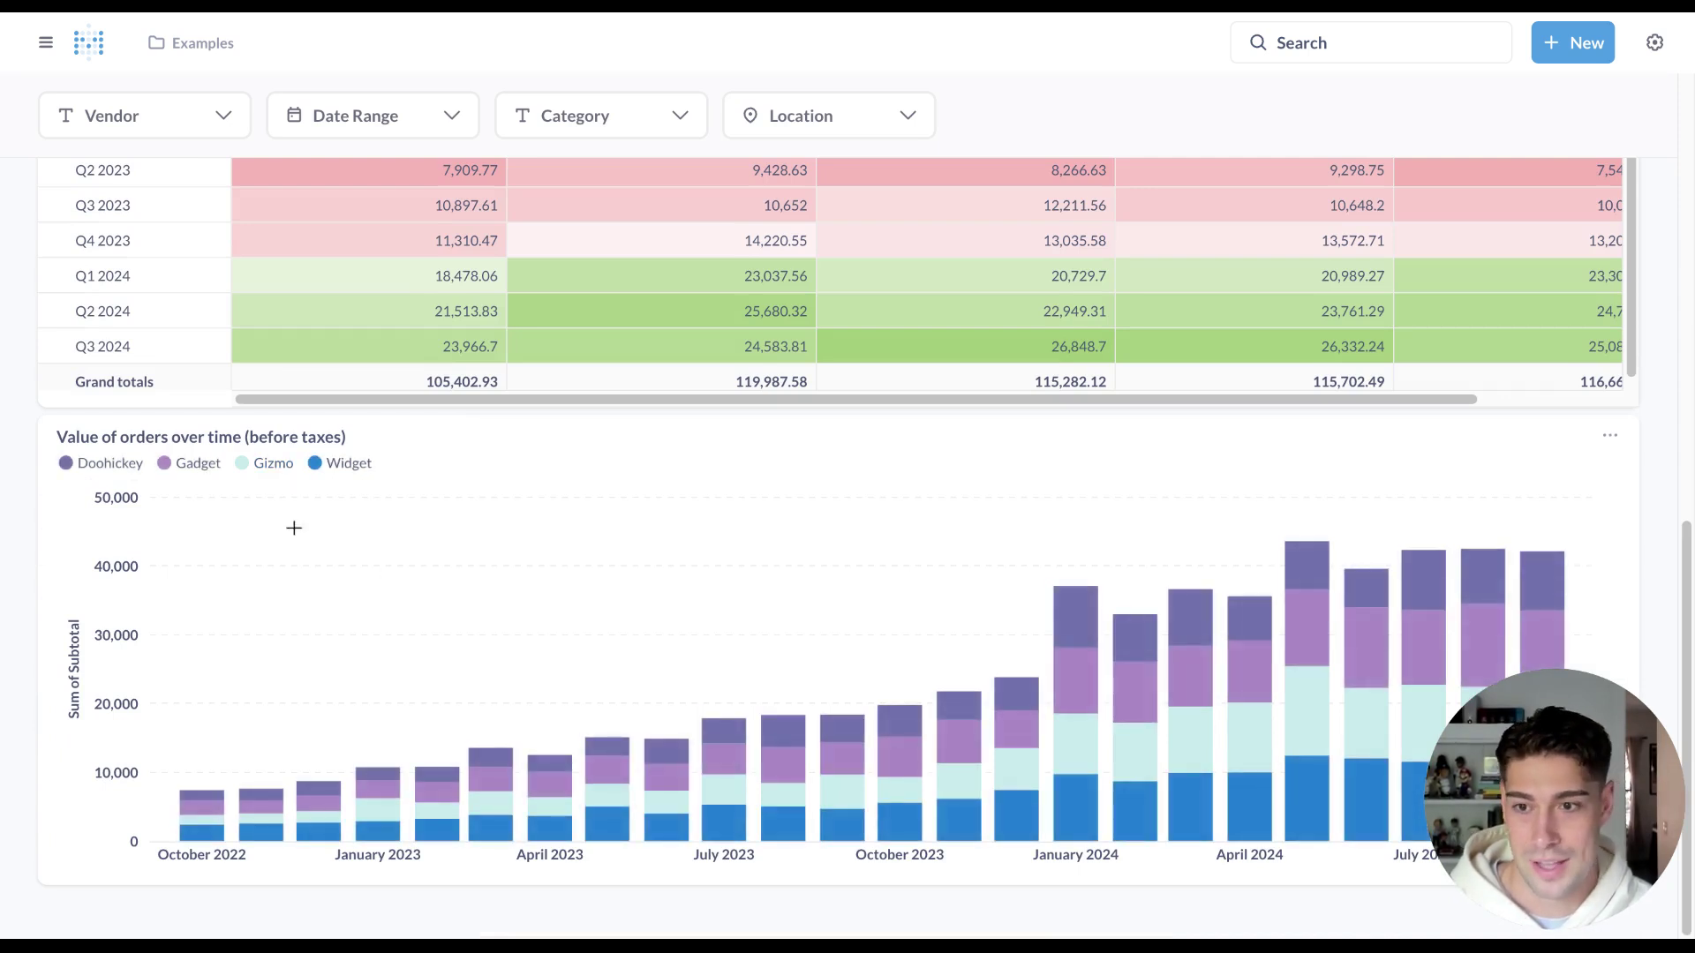
Hide the Widget and Gizmo series so Value of orders stacks only Doohickey and Gadget.
{"action": "left_click", "coordinate": [316, 465]}
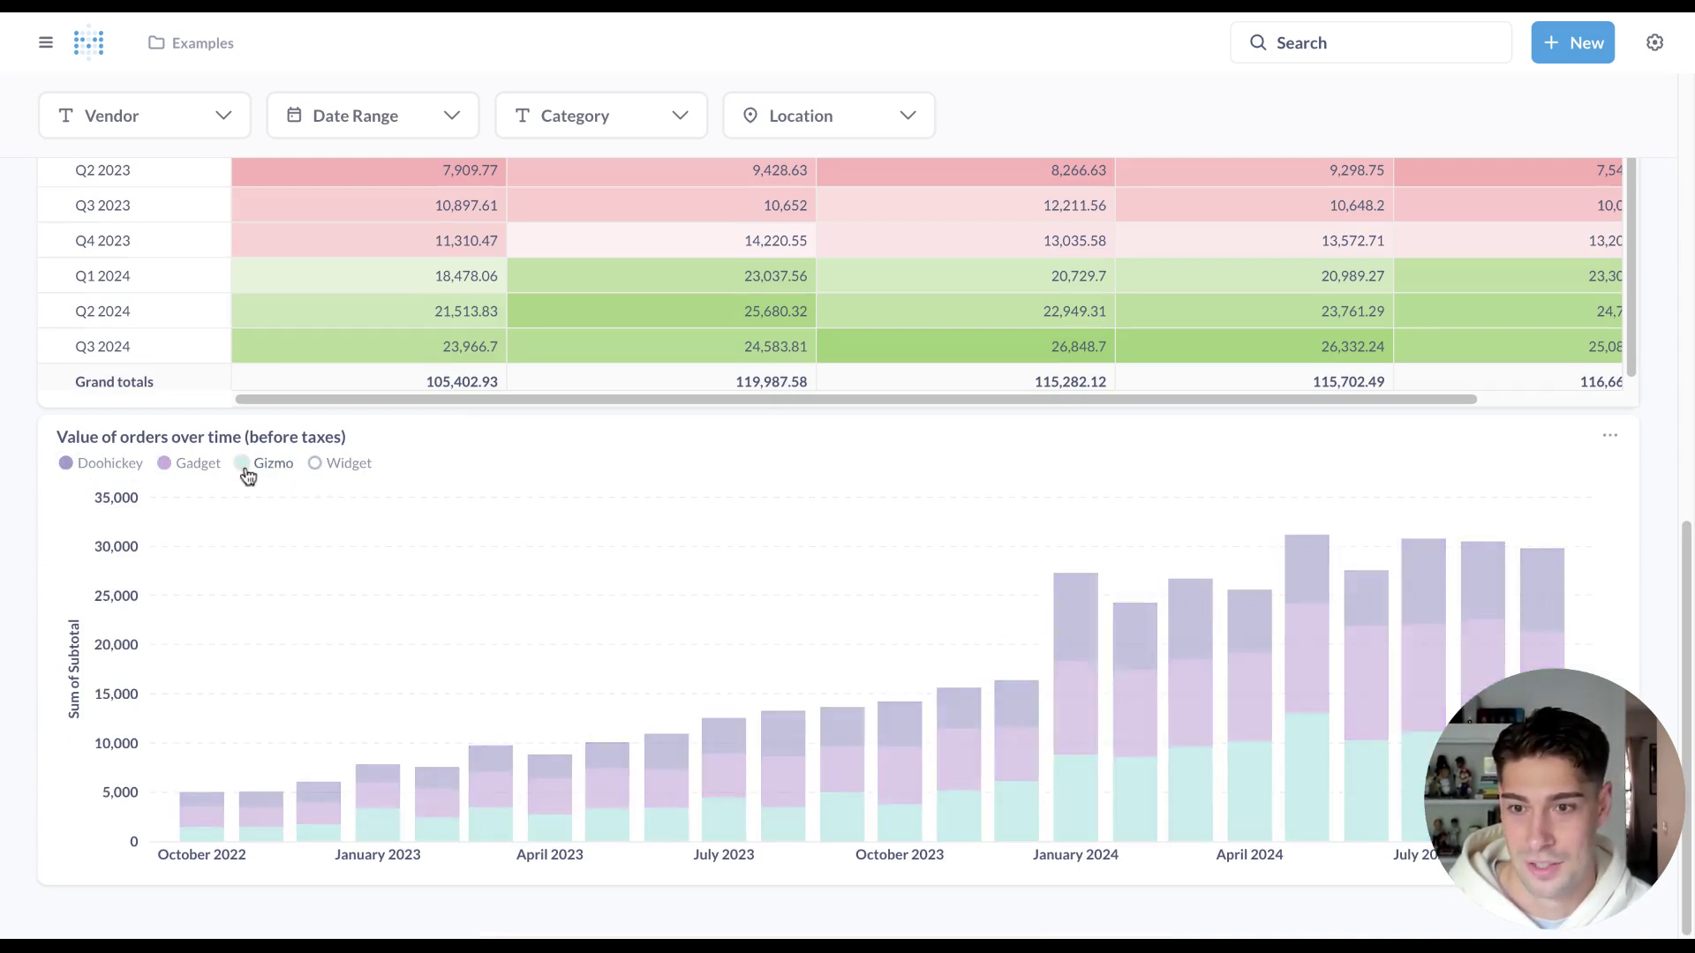
{"action": "left_click", "coordinate": [243, 465]}
{"action": "mouse_move", "coordinate": [1073, 681]}
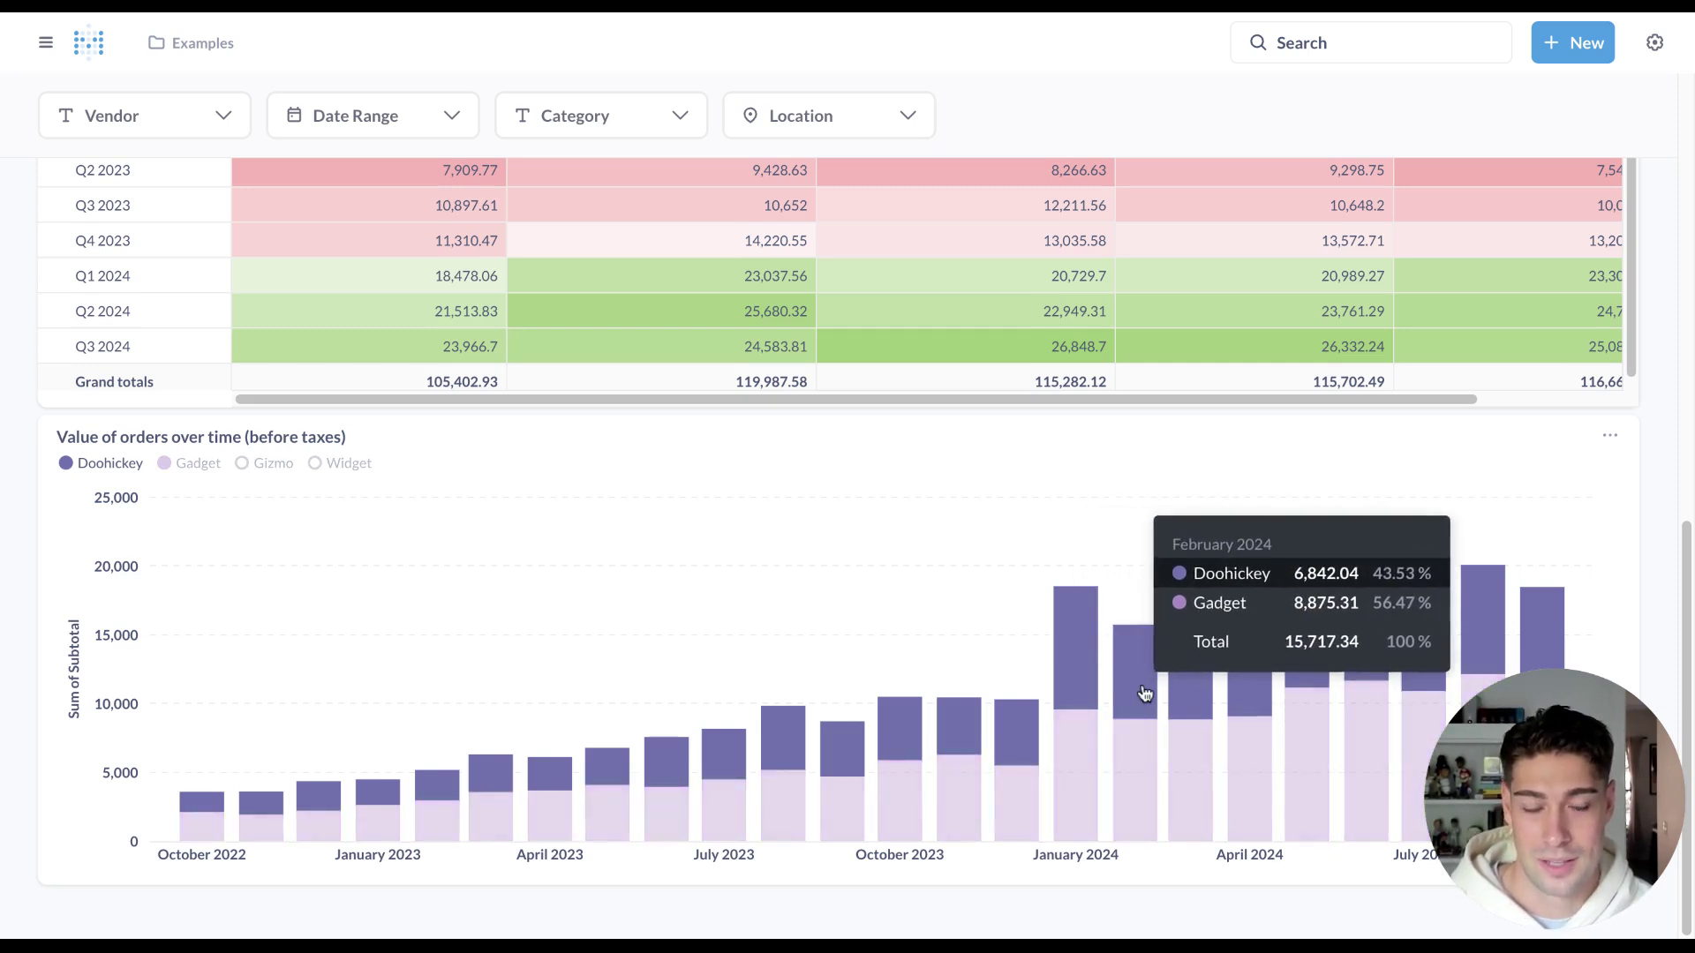
{"action": "scroll", "coordinate": [1121, 573], "scroll_direction": "up", "scroll_amount": 8}
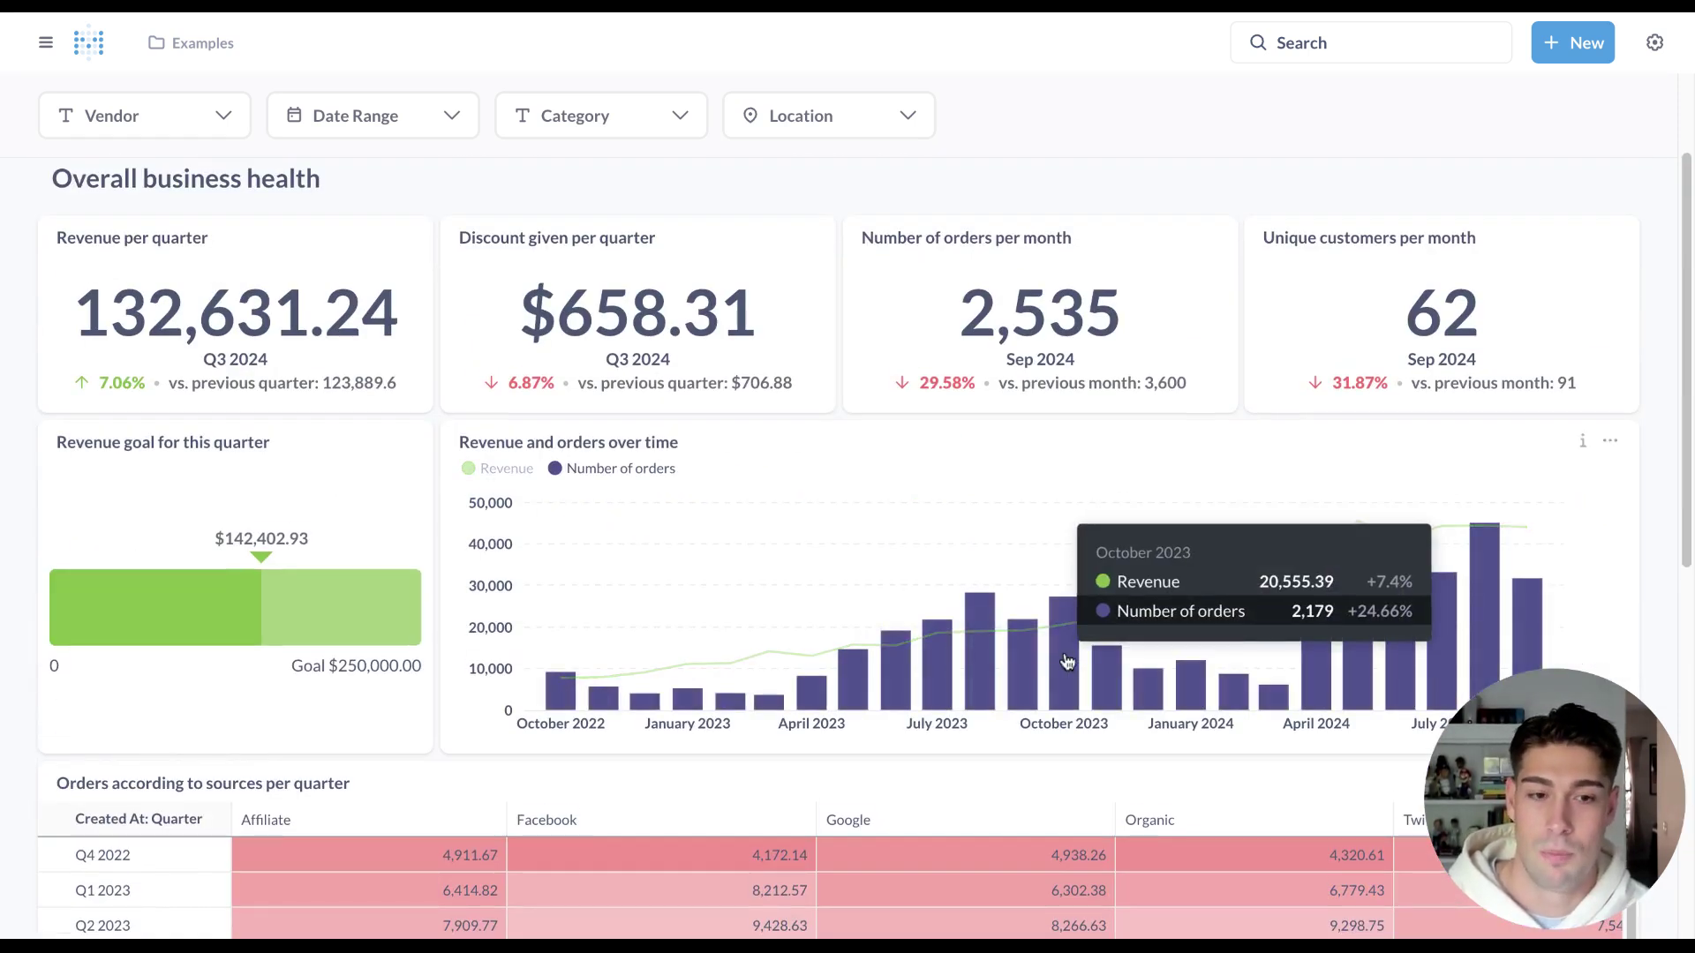
{"action": "scroll", "coordinate": [1060, 618], "scroll_direction": "down", "scroll_amount": 8}
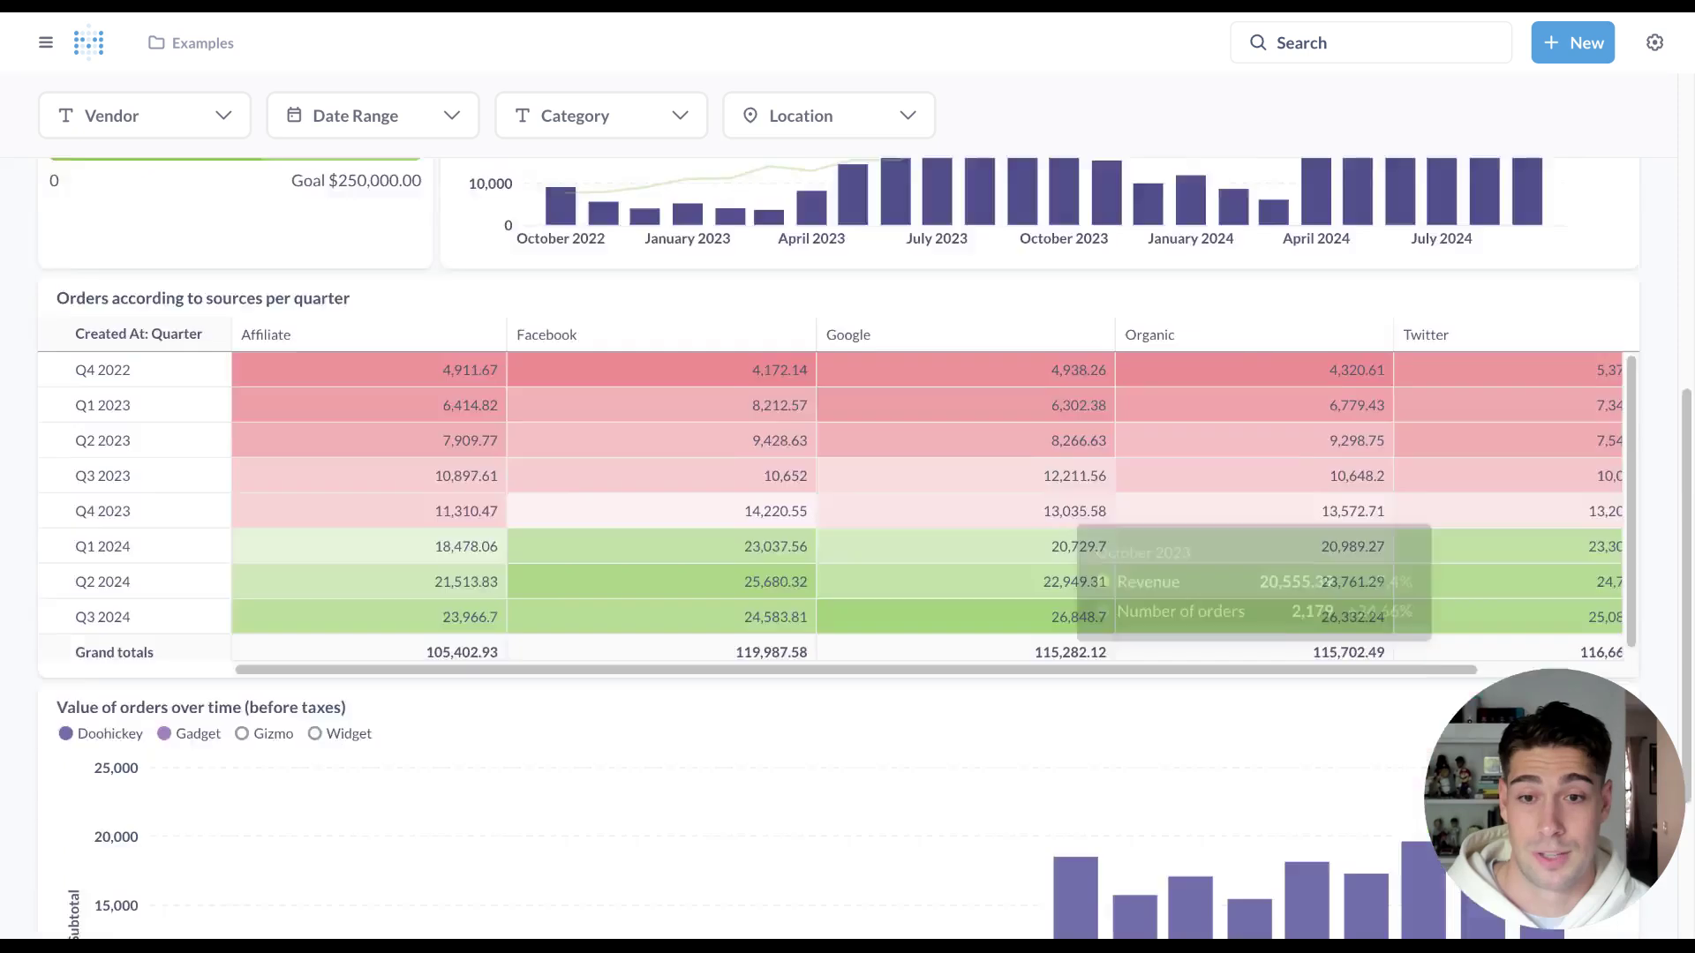
Open the Value of orders question and add Max of Subtotal and Count summaries.
{"action": "left_click", "coordinate": [307, 438]}
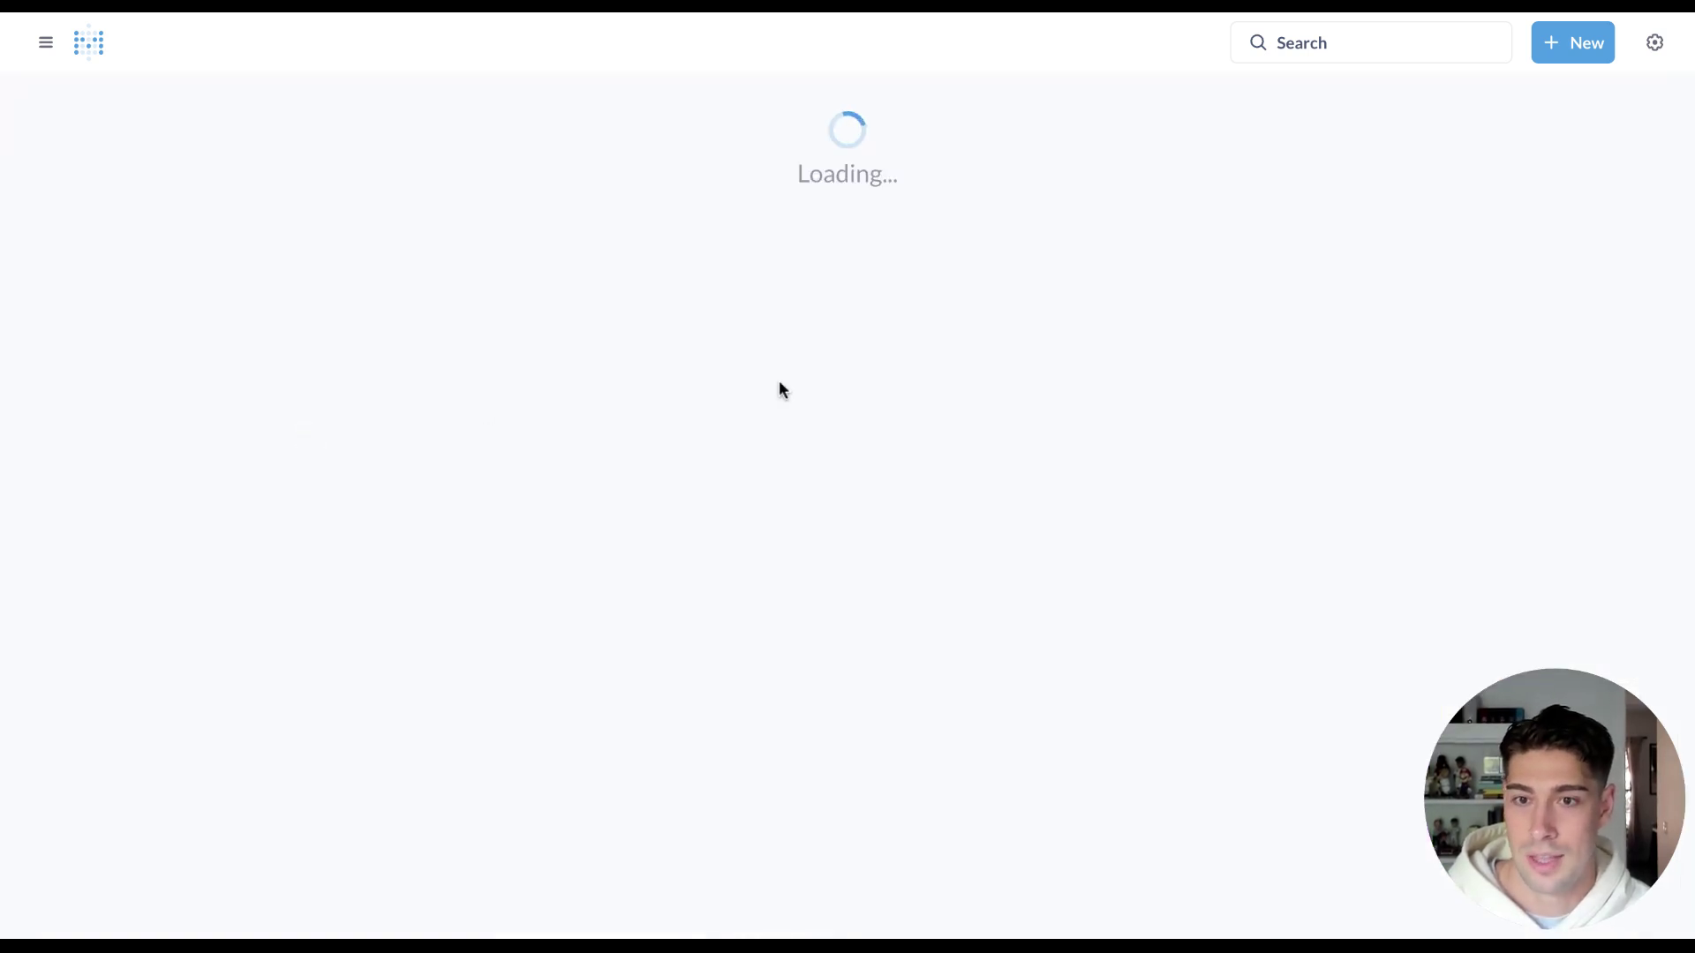
{"action": "left_click", "coordinate": [1344, 130]}
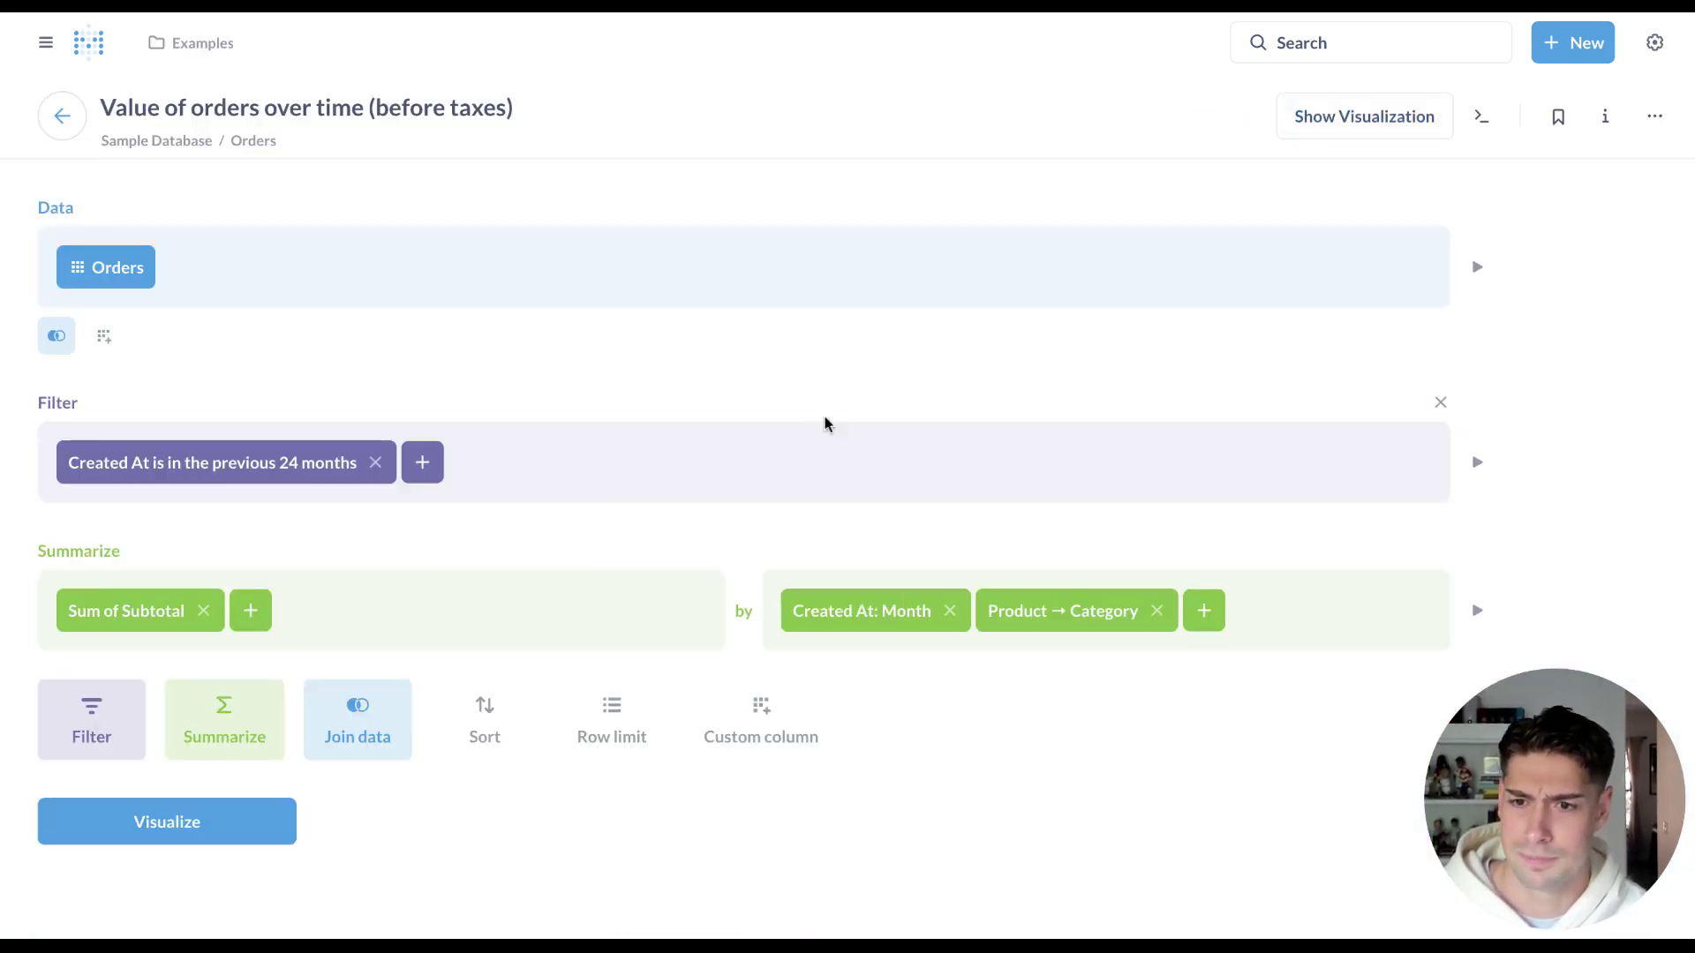
{"action": "left_click", "coordinate": [255, 623]}
{"action": "left_click", "coordinate": [337, 489]}
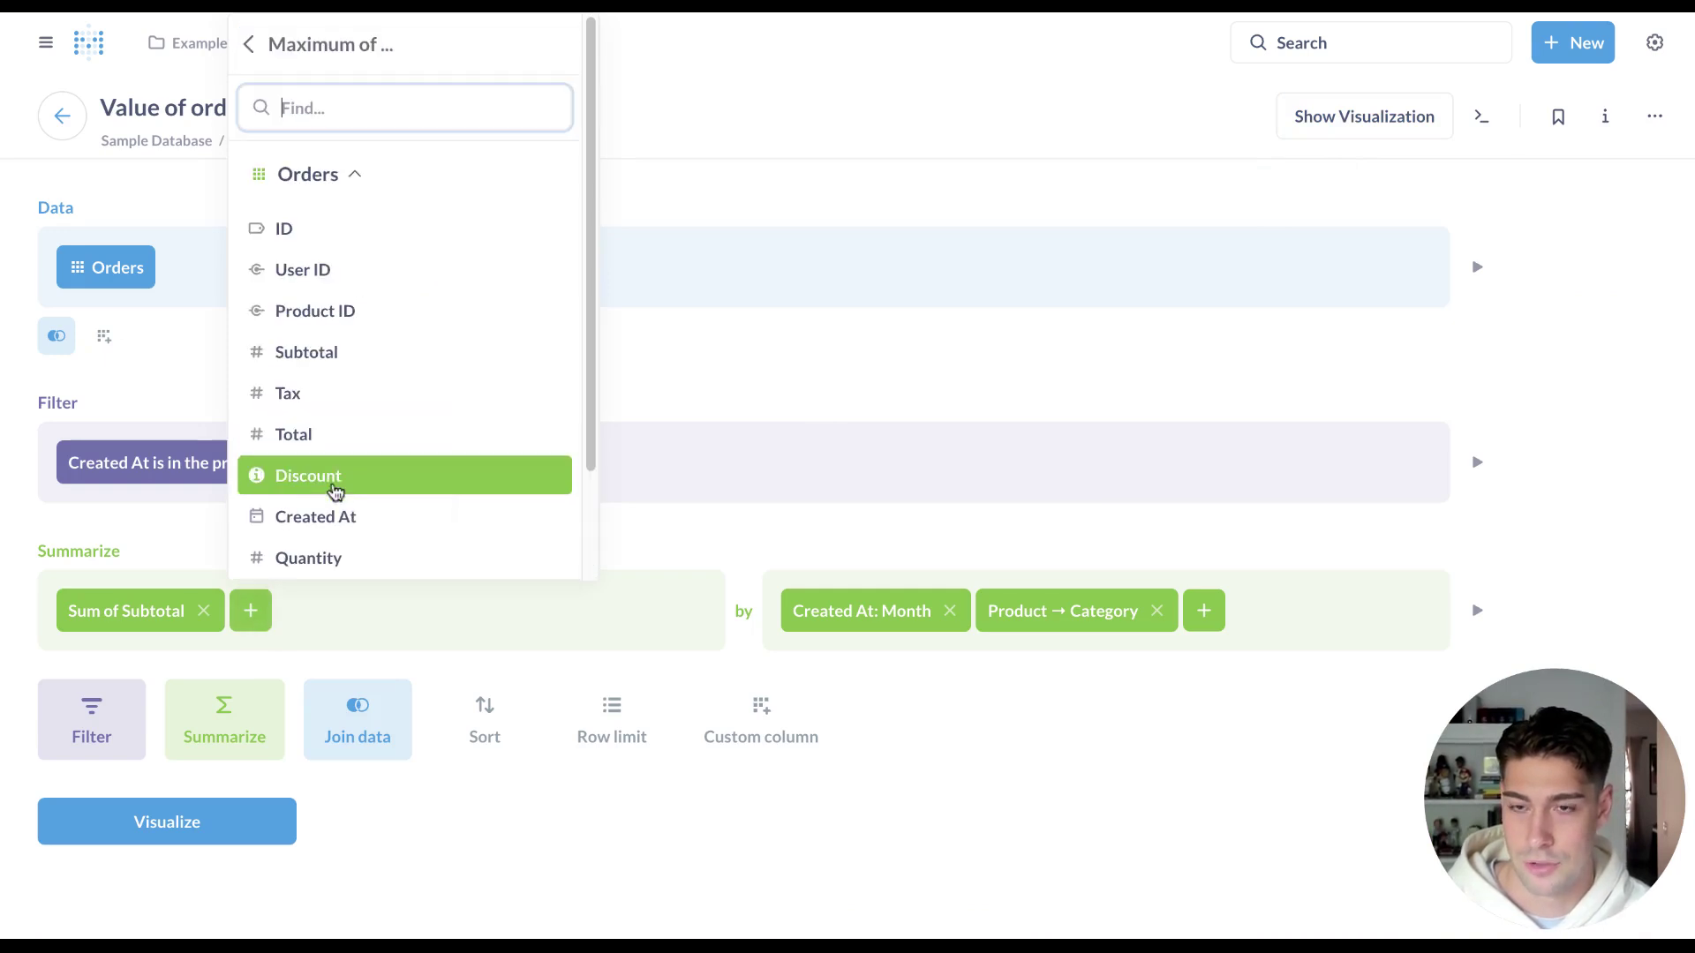
{"action": "left_click", "coordinate": [451, 349]}
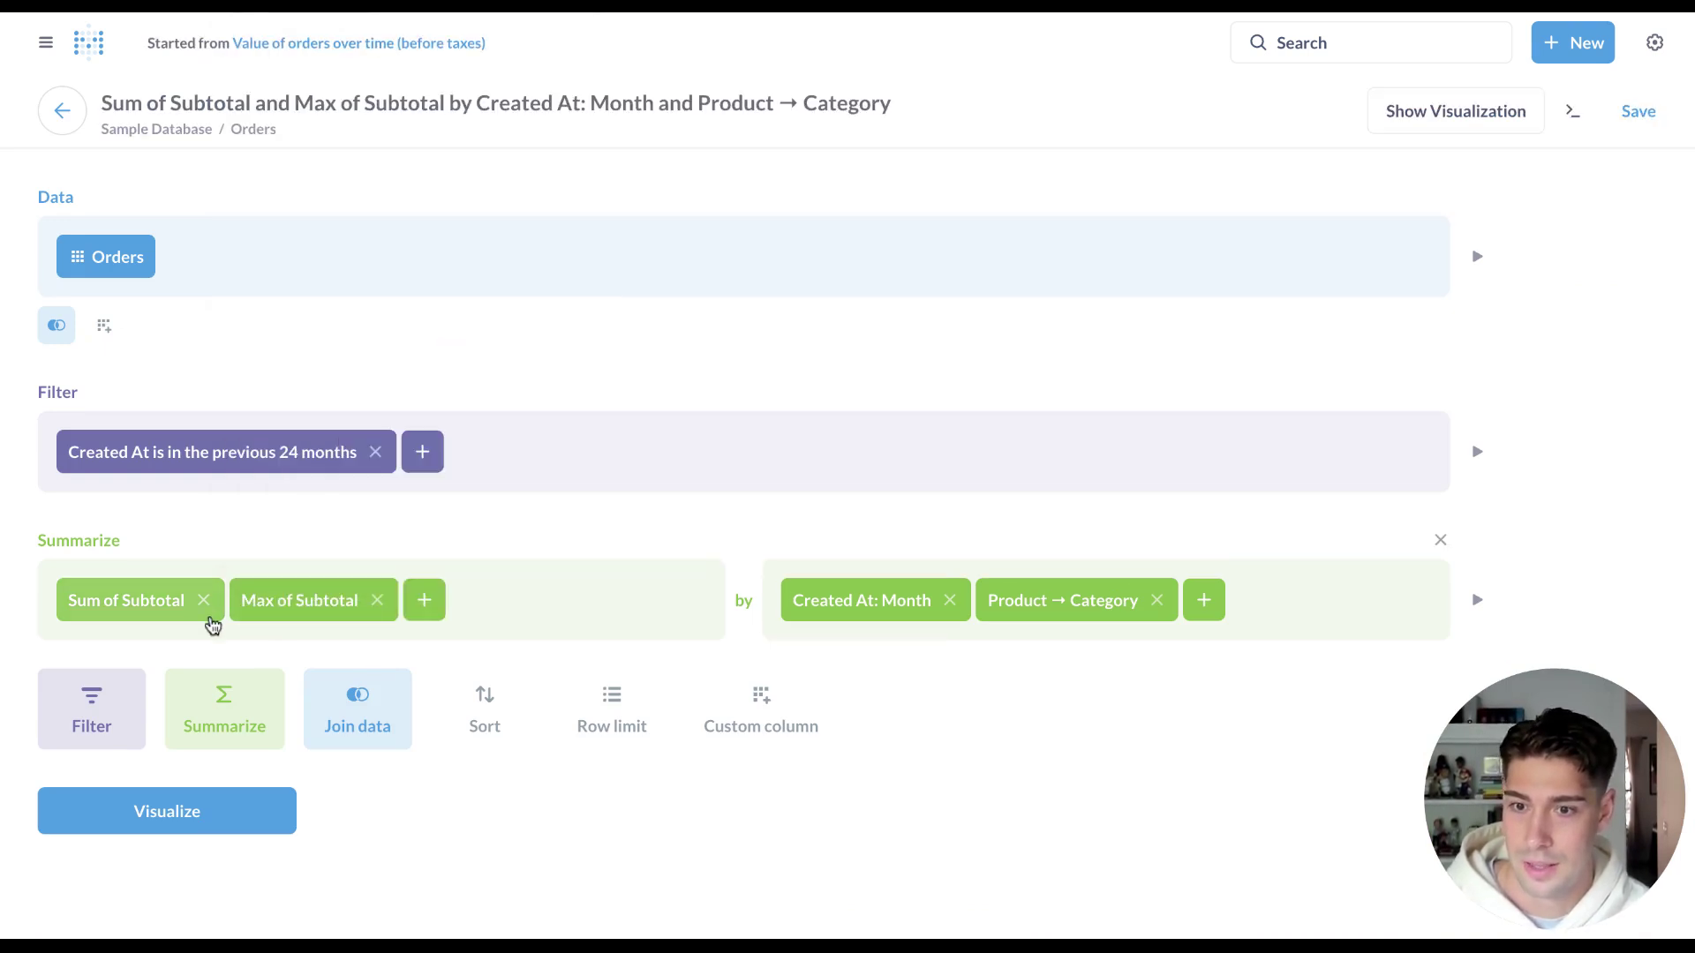
{"action": "left_click", "coordinate": [425, 603]}
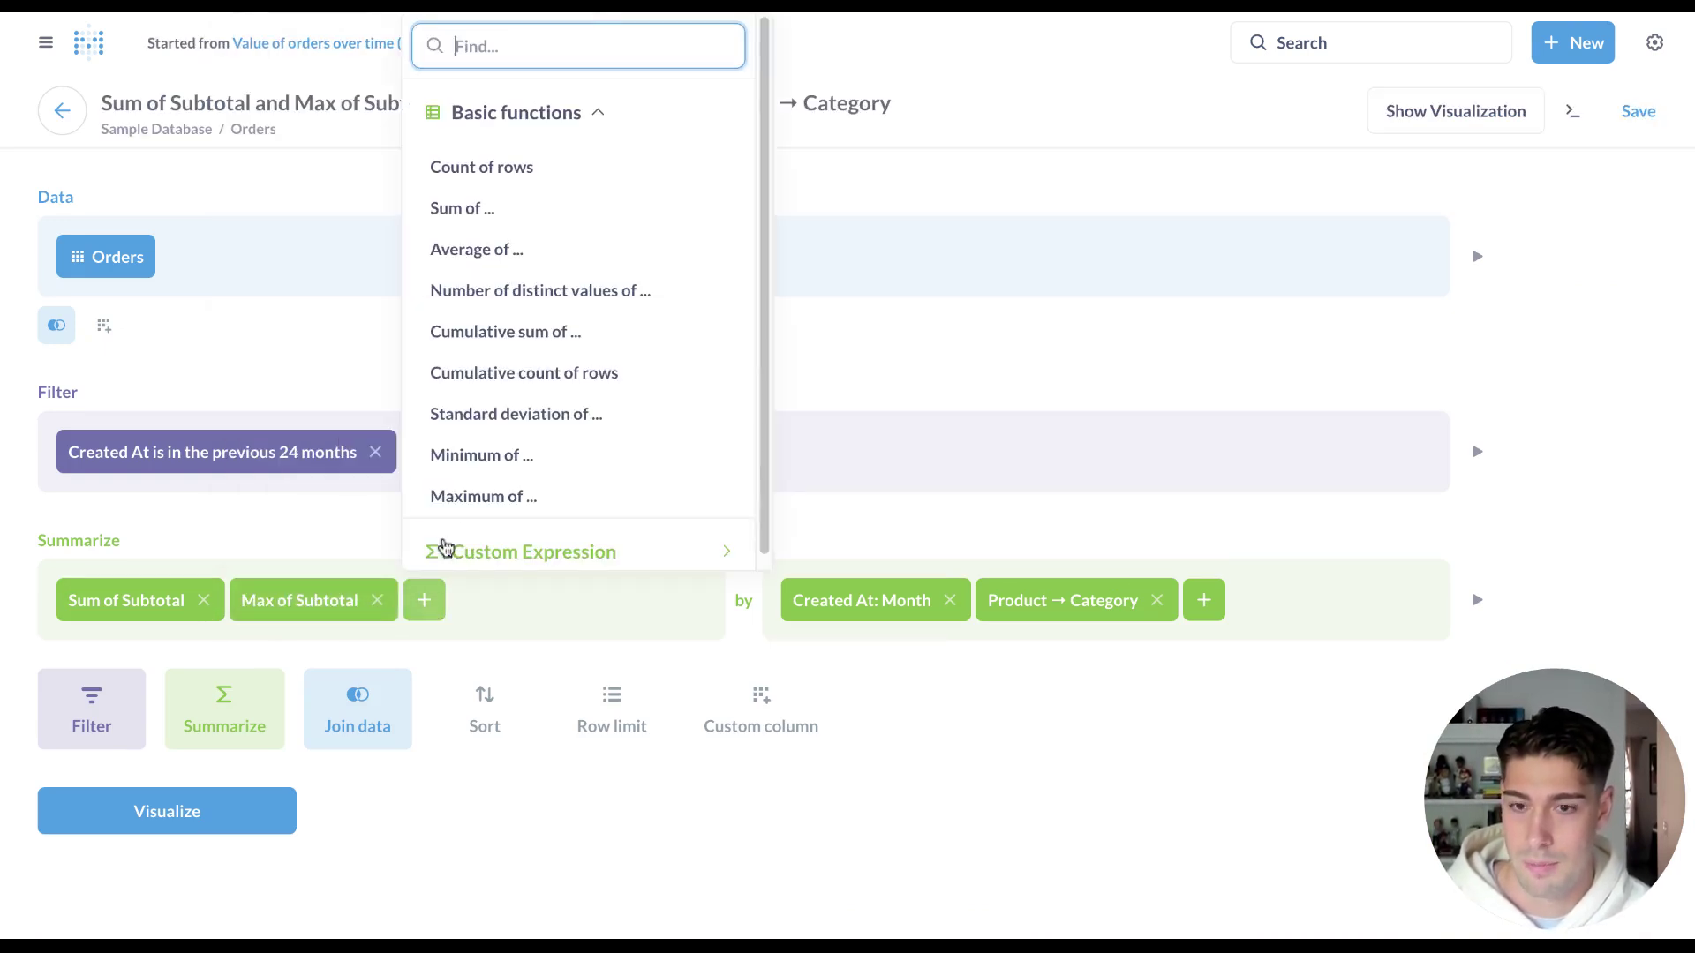
{"action": "left_click", "coordinate": [496, 168]}
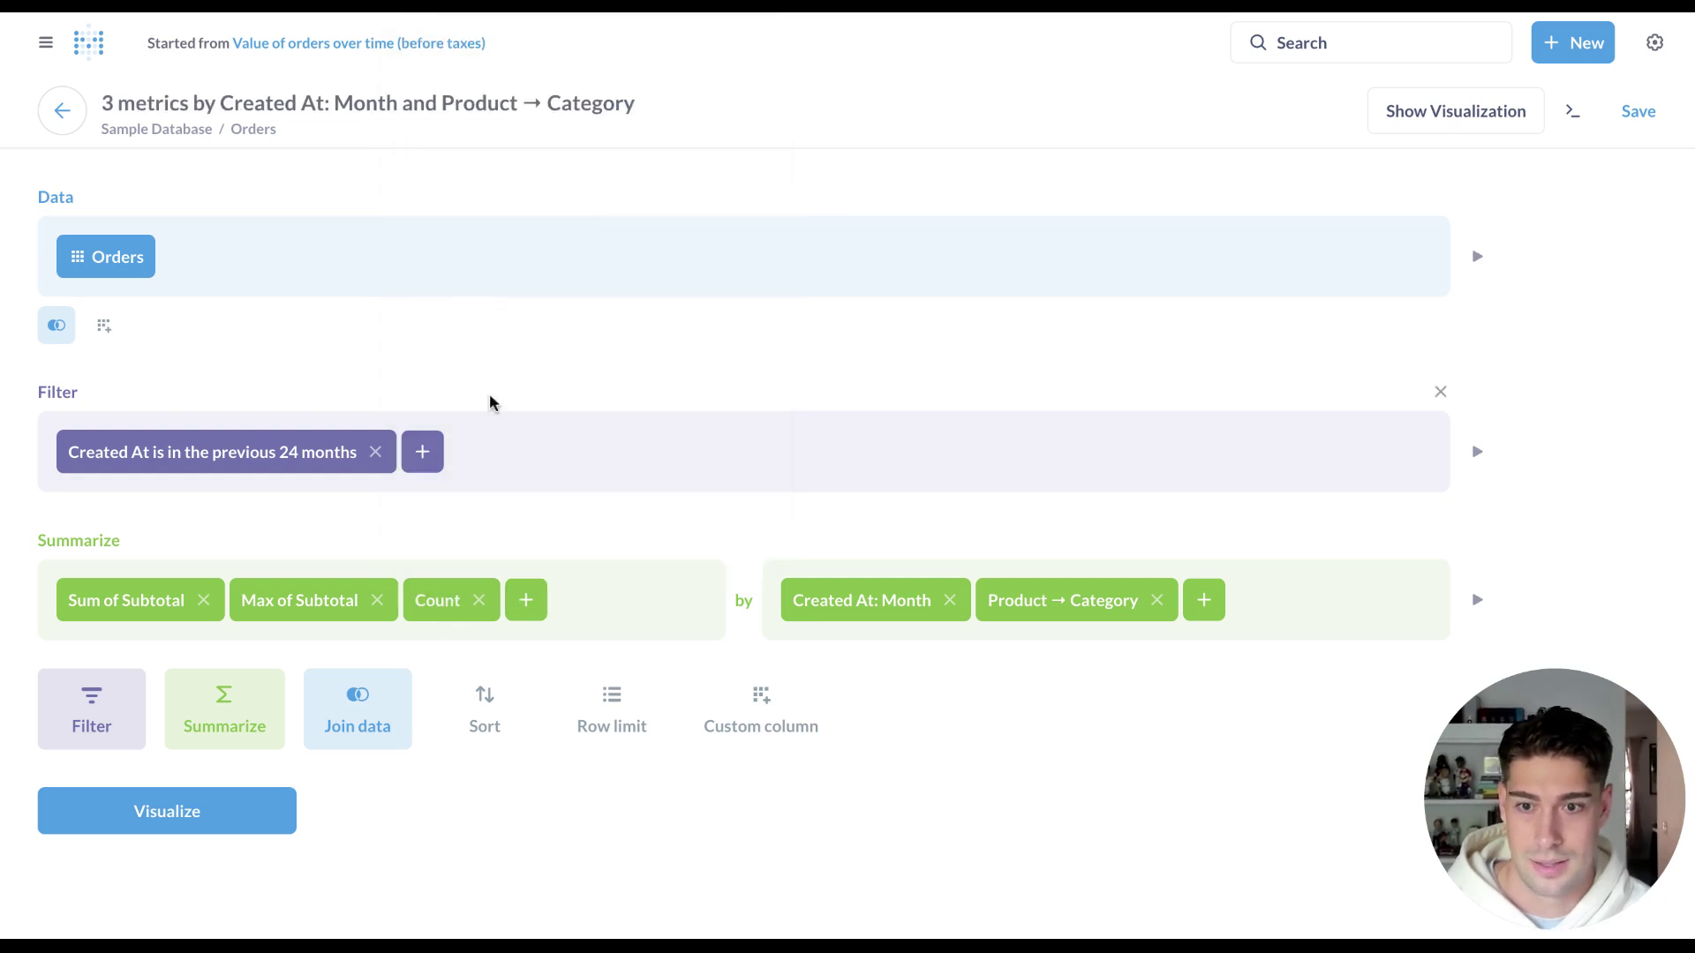
{"action": "left_click", "coordinate": [230, 817]}
Add Max of Subtotal and Count as additional tooltip metrics on the stacked bar chart.
{"action": "left_click", "coordinate": [174, 910]}
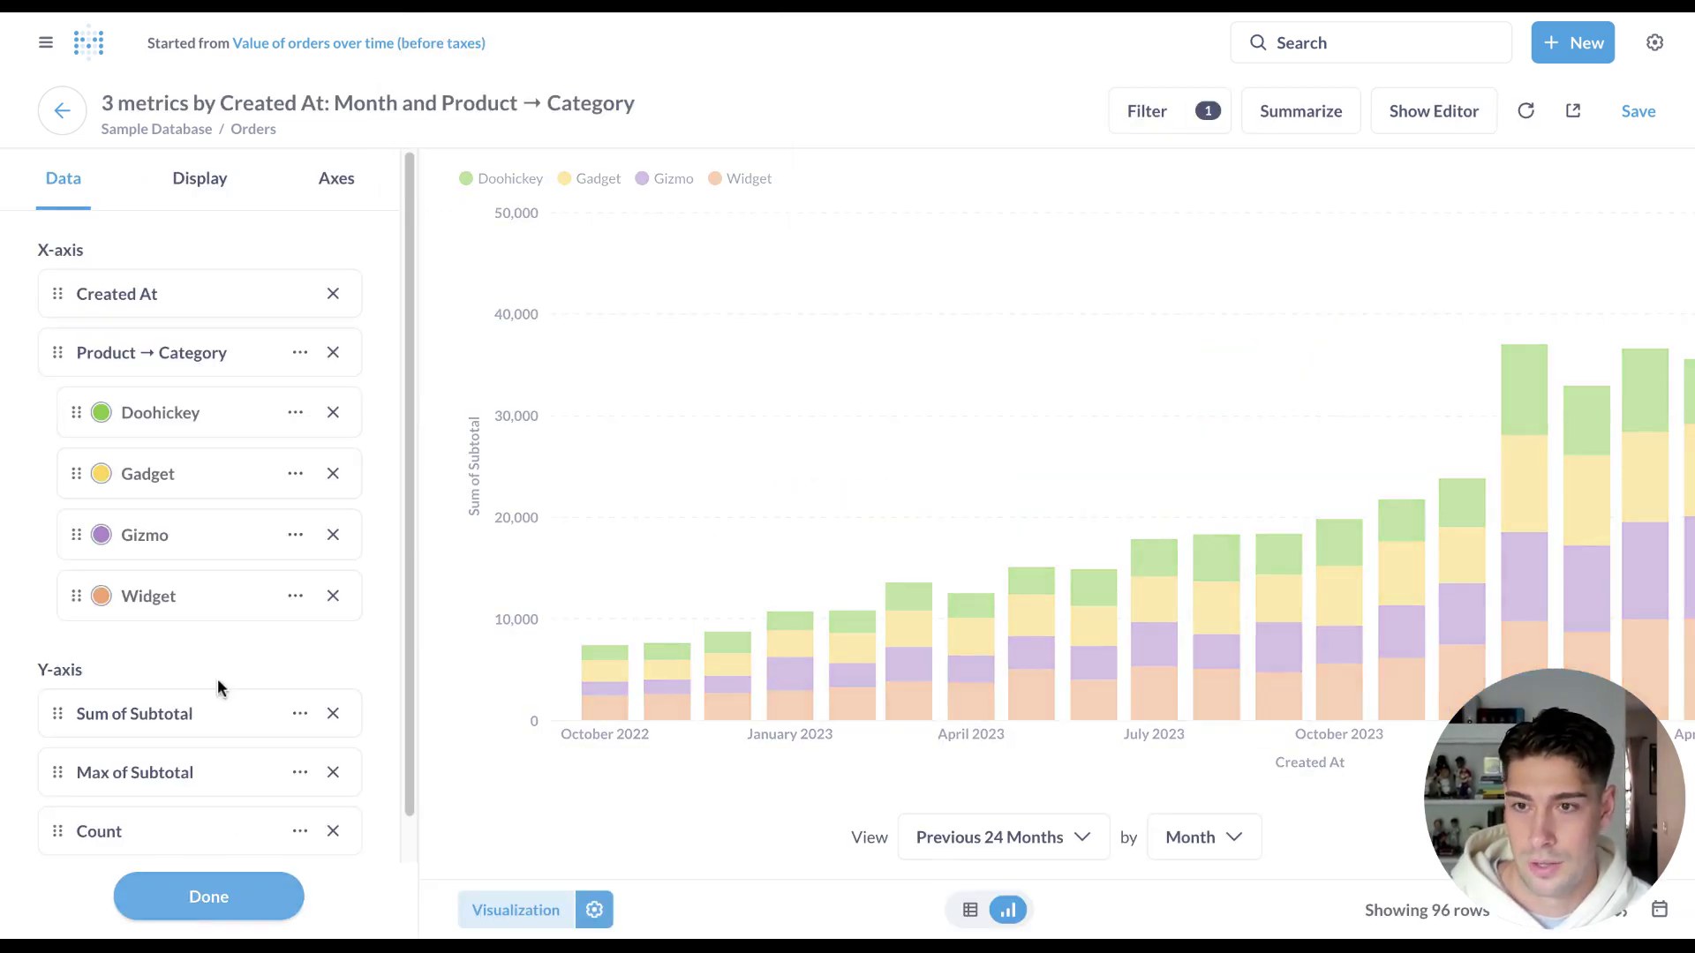
{"action": "left_click", "coordinate": [222, 178]}
{"action": "left_click", "coordinate": [172, 684]}
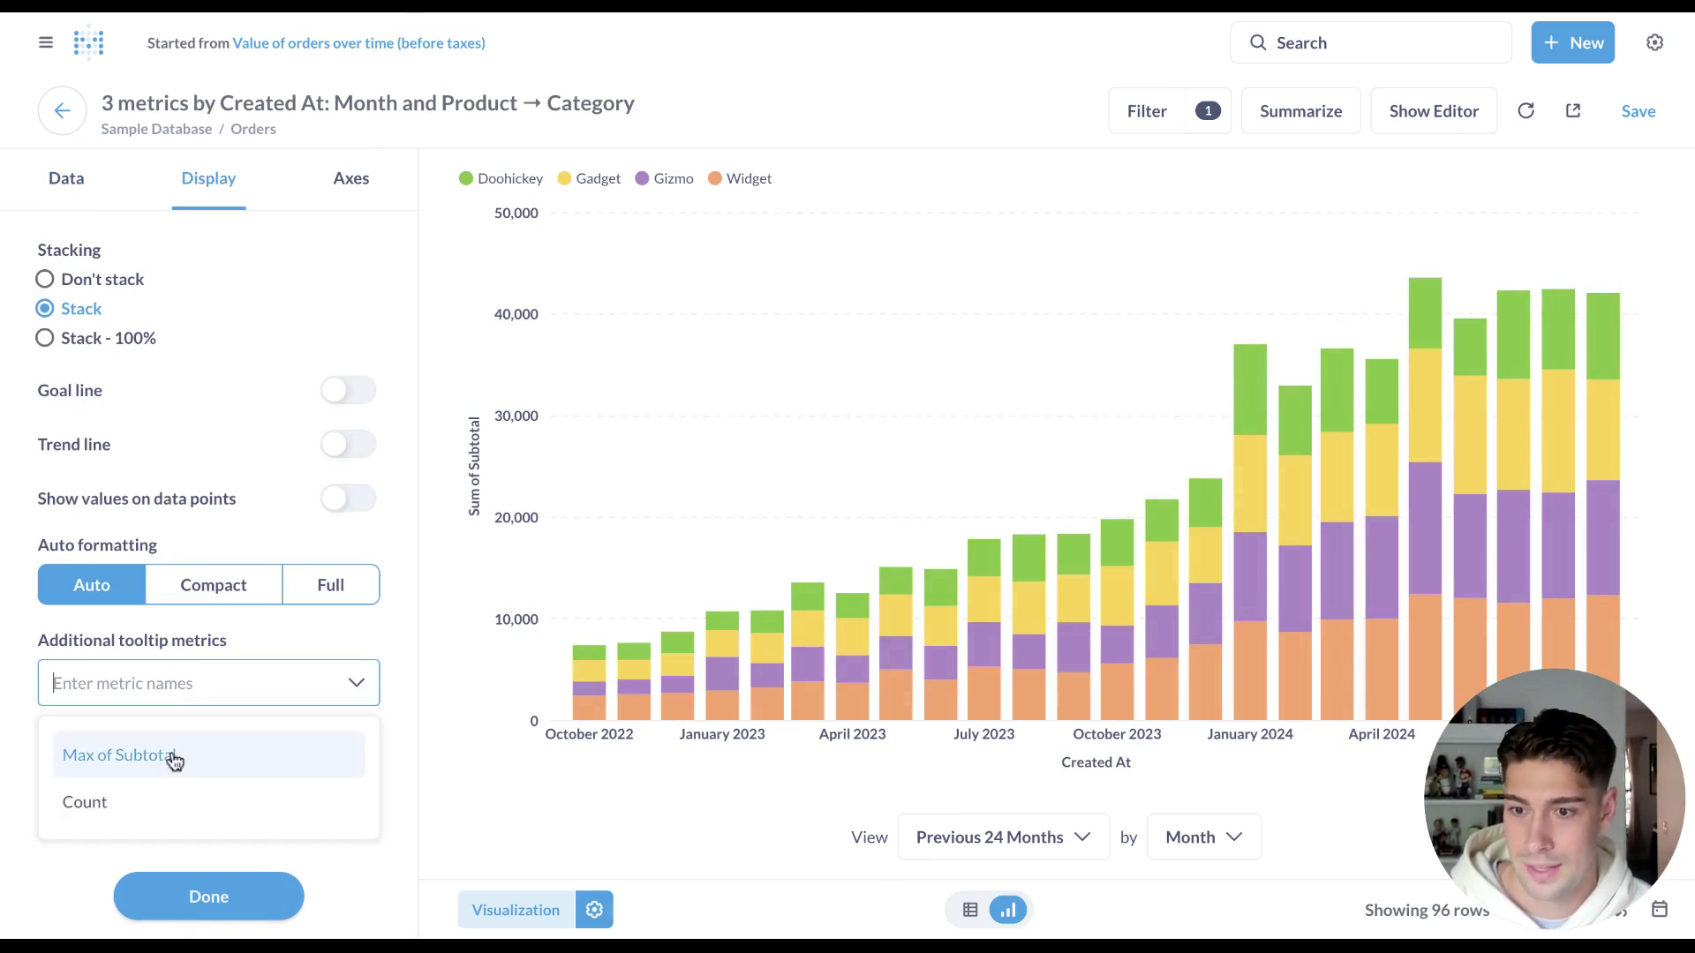
{"action": "left_click", "coordinate": [172, 757]}
{"action": "left_click", "coordinate": [163, 774]}
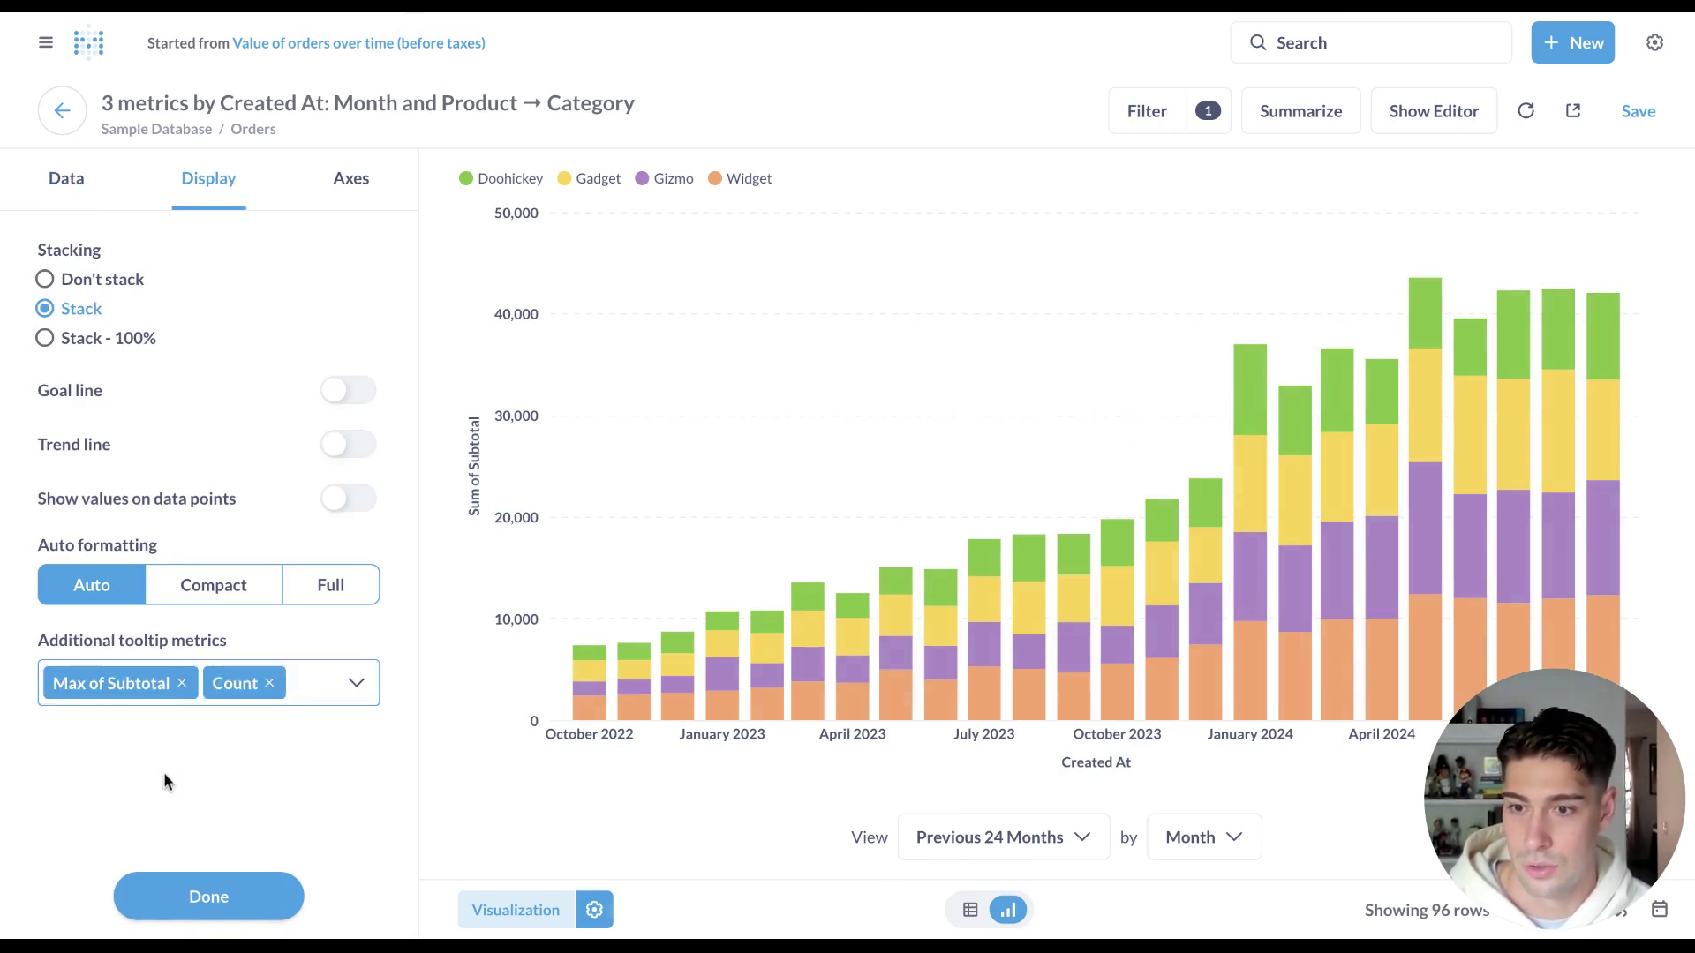
{"action": "left_click", "coordinate": [187, 900]}
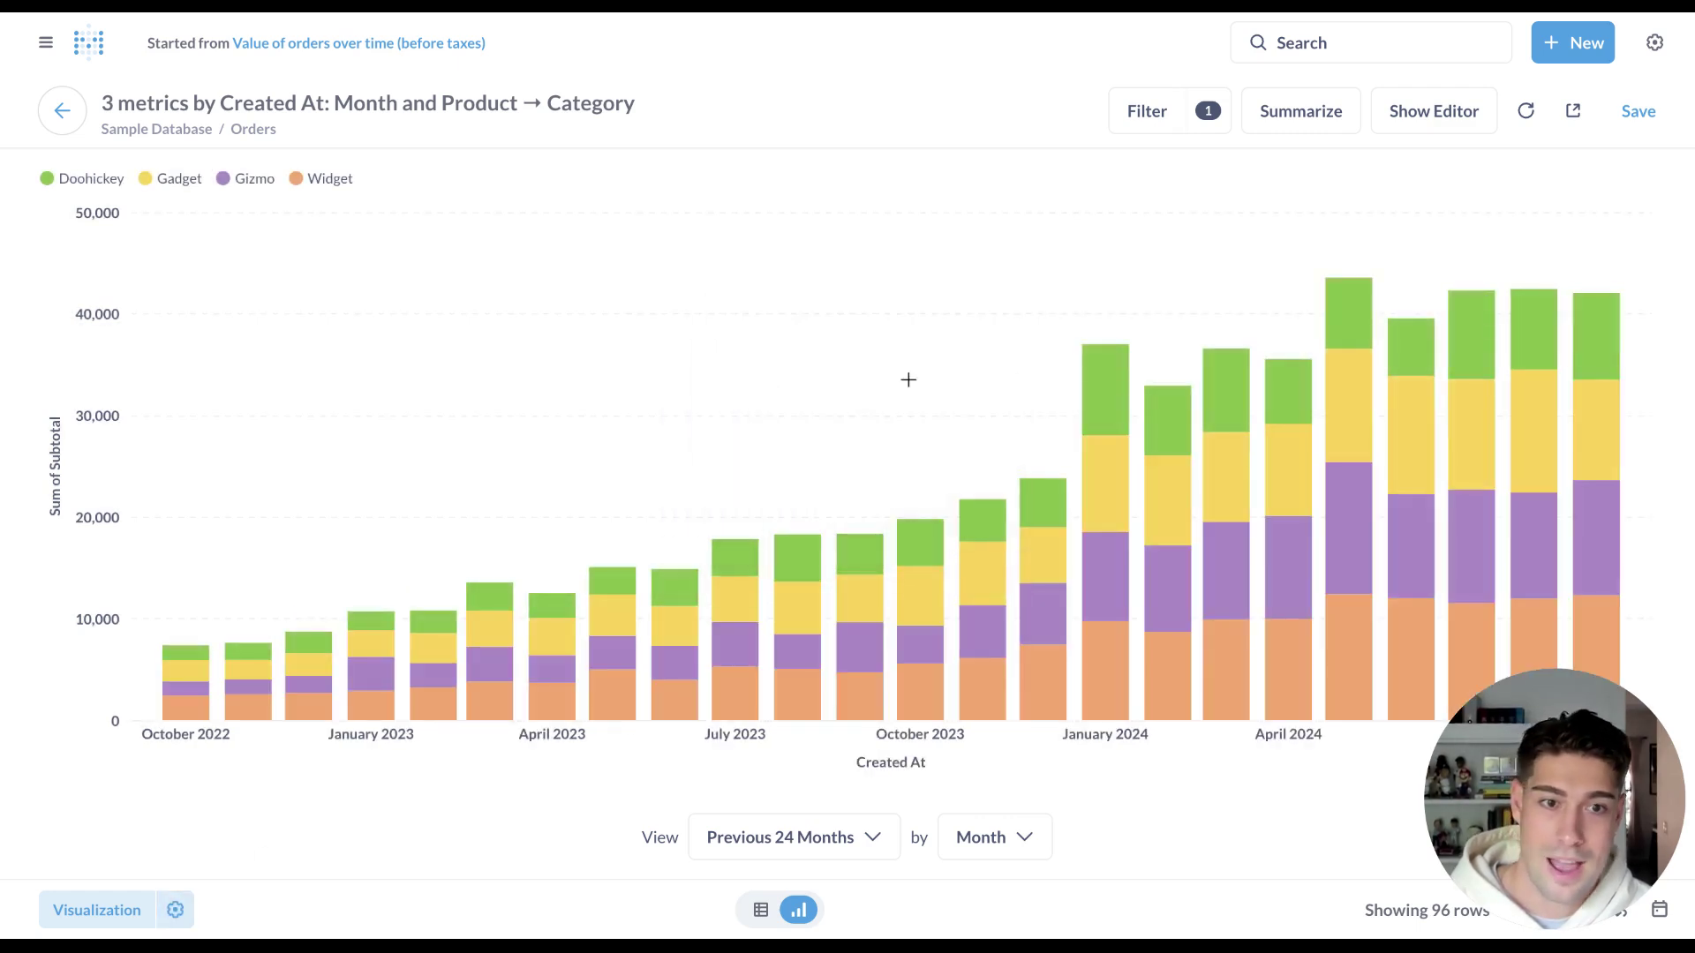
{"action": "mouse_move", "coordinate": [1120, 394]}
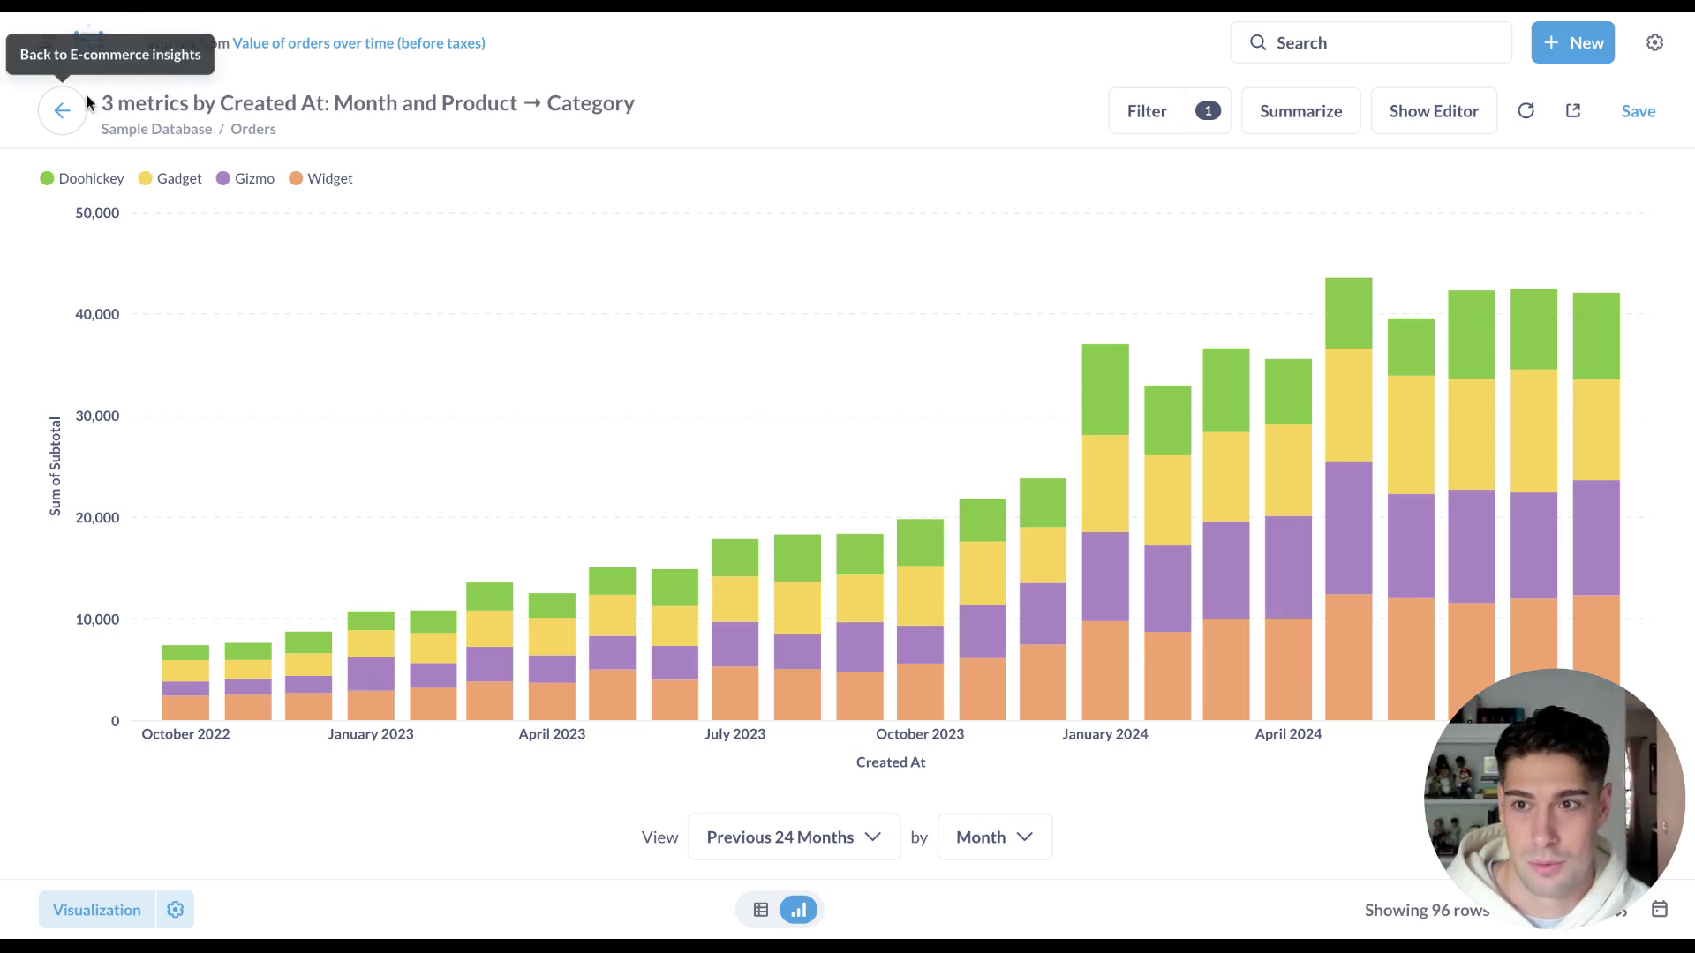
Return to E-commerce insights, discard the question changes, and start editing the dashboard.
{"action": "left_click", "coordinate": [64, 112]}
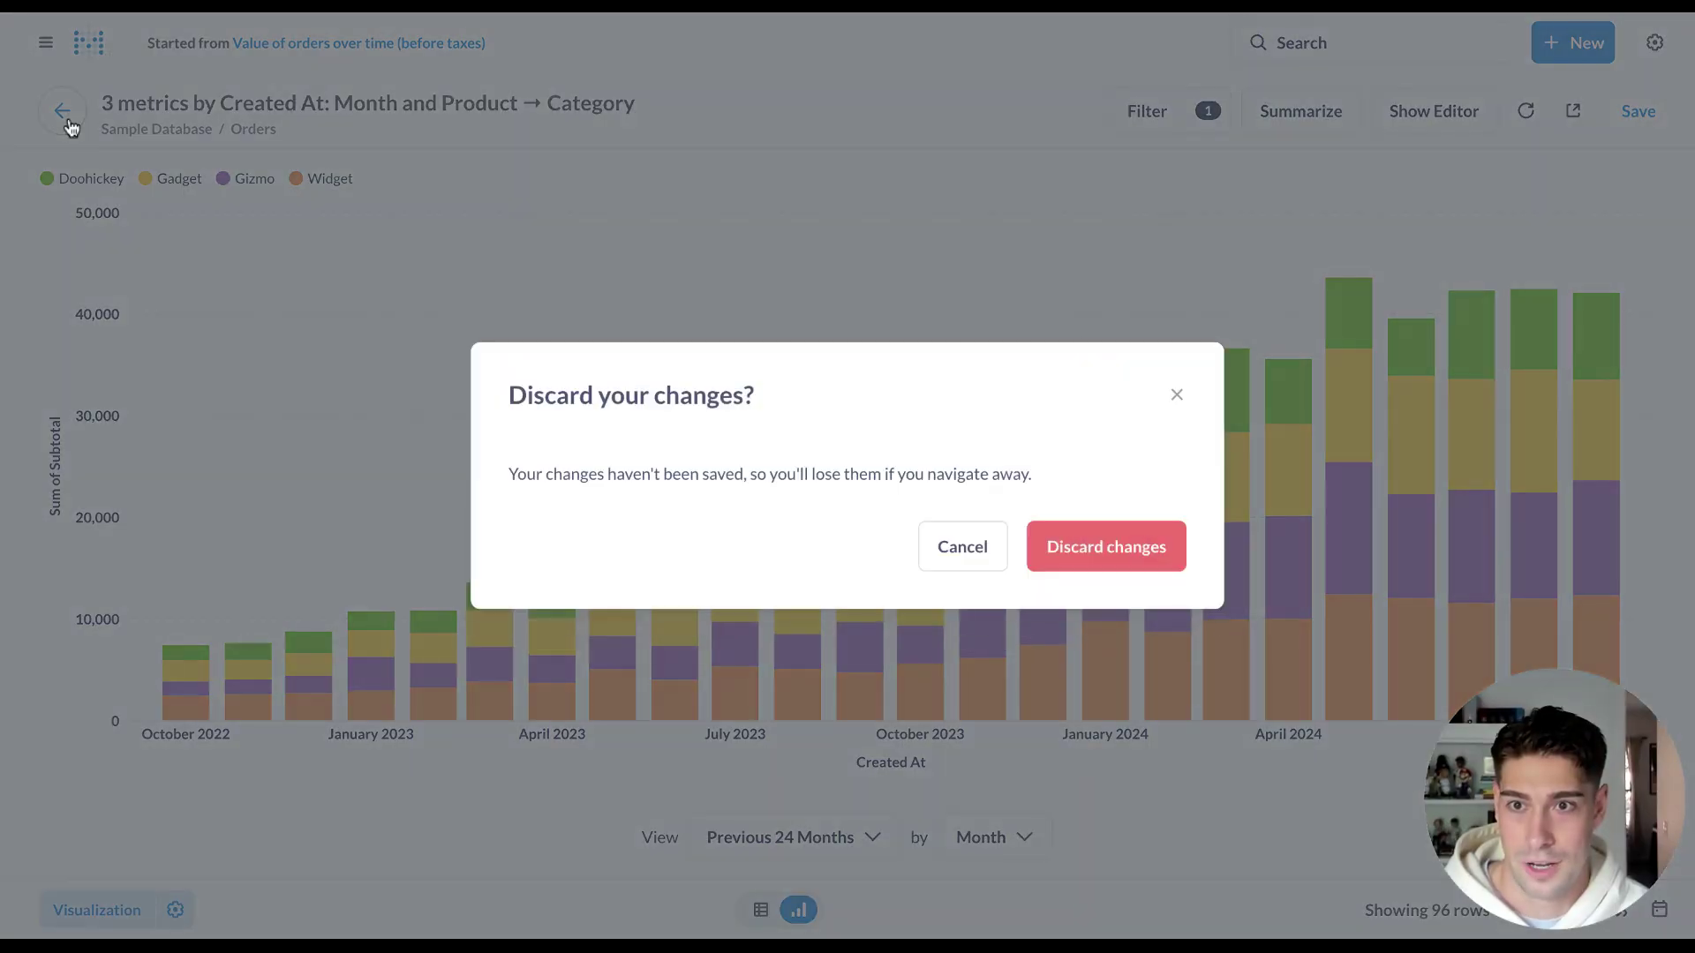
{"action": "left_click", "coordinate": [1155, 540]}
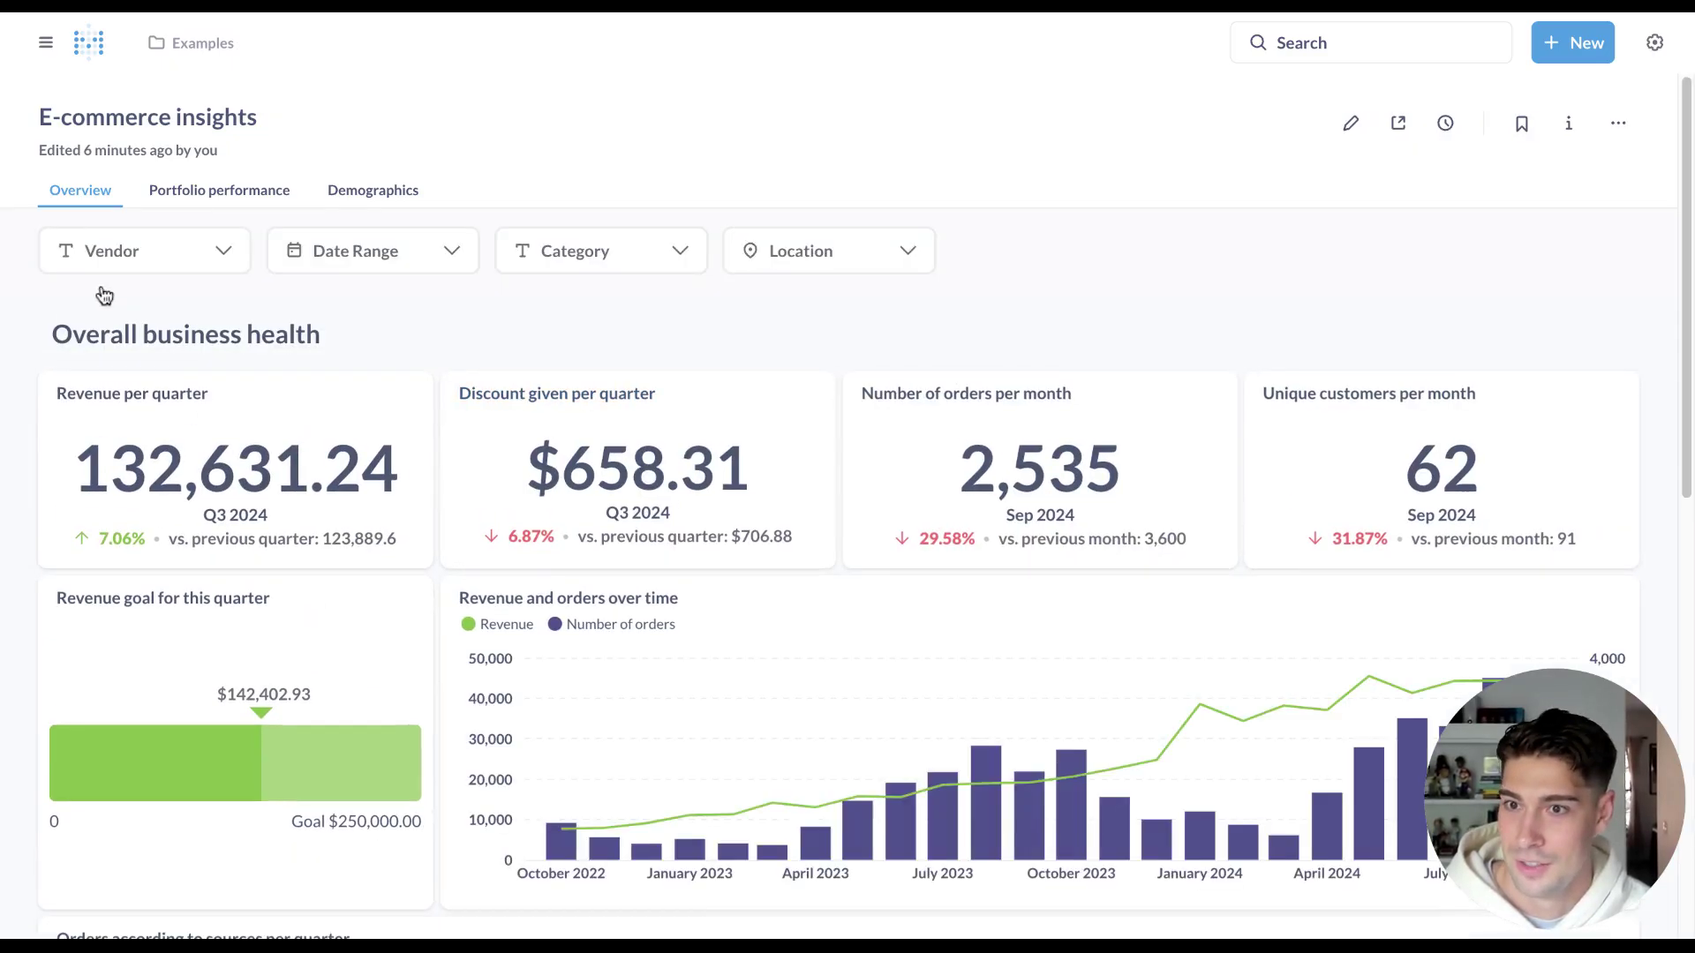
{"action": "scroll", "coordinate": [855, 338], "scroll_direction": "down", "scroll_amount": 10}
{"action": "scroll", "coordinate": [855, 338], "scroll_direction": "up", "scroll_amount": 10}
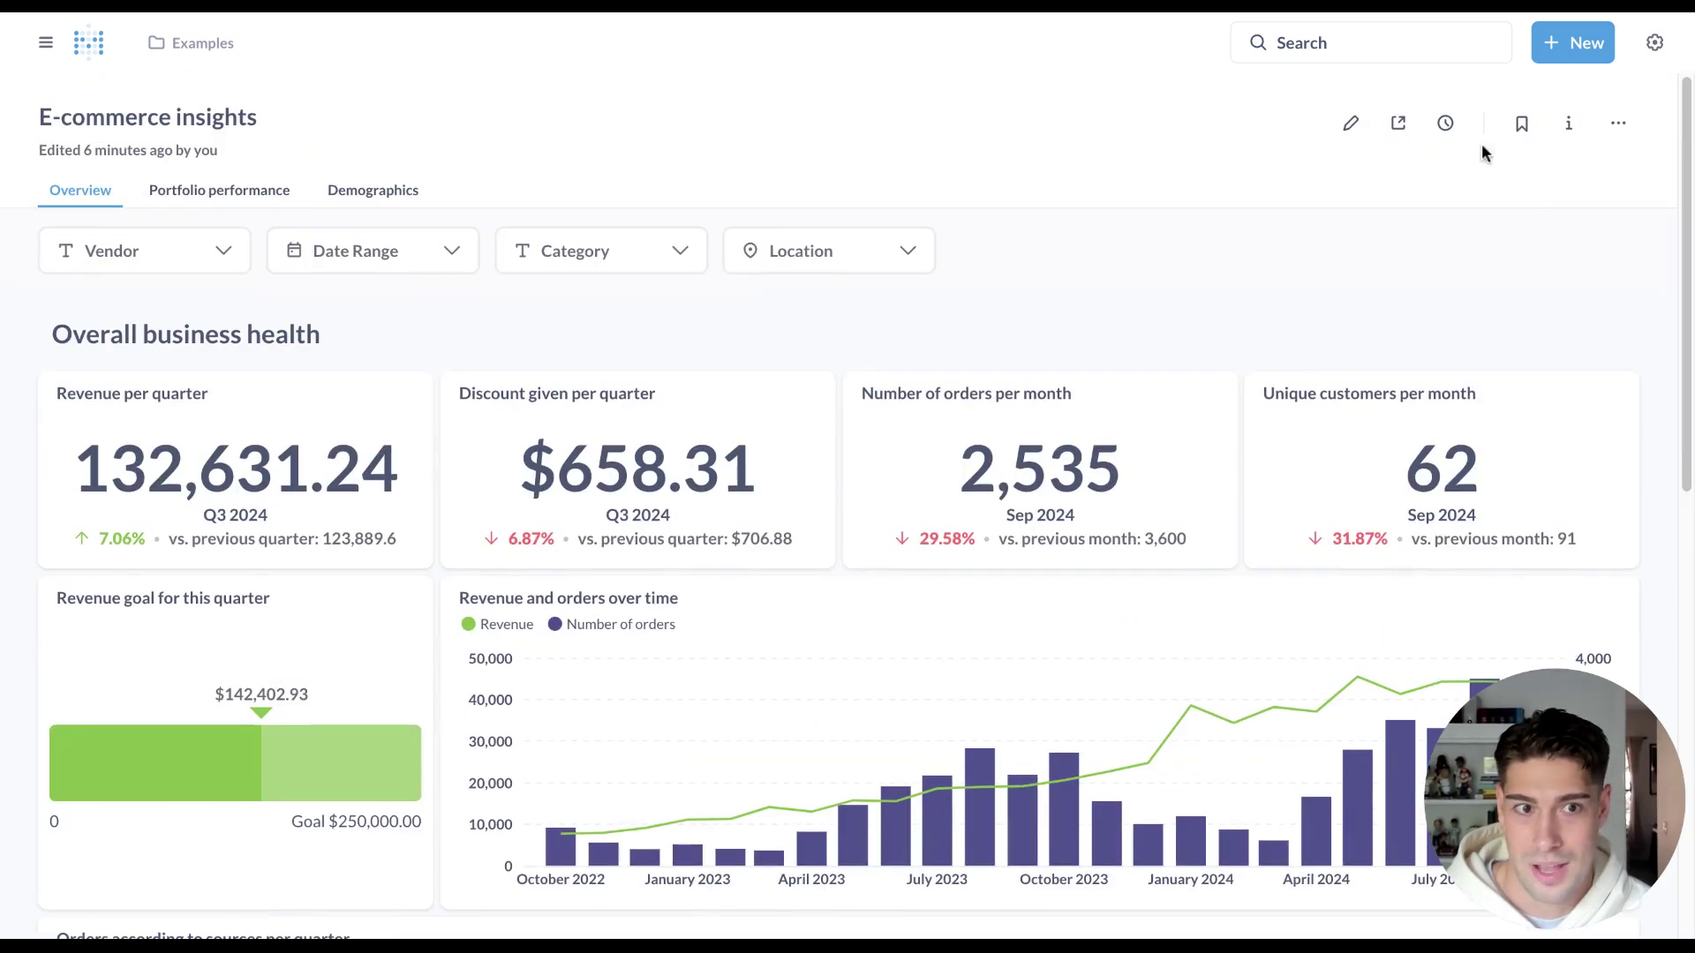
{"action": "left_click", "coordinate": [1351, 121]}
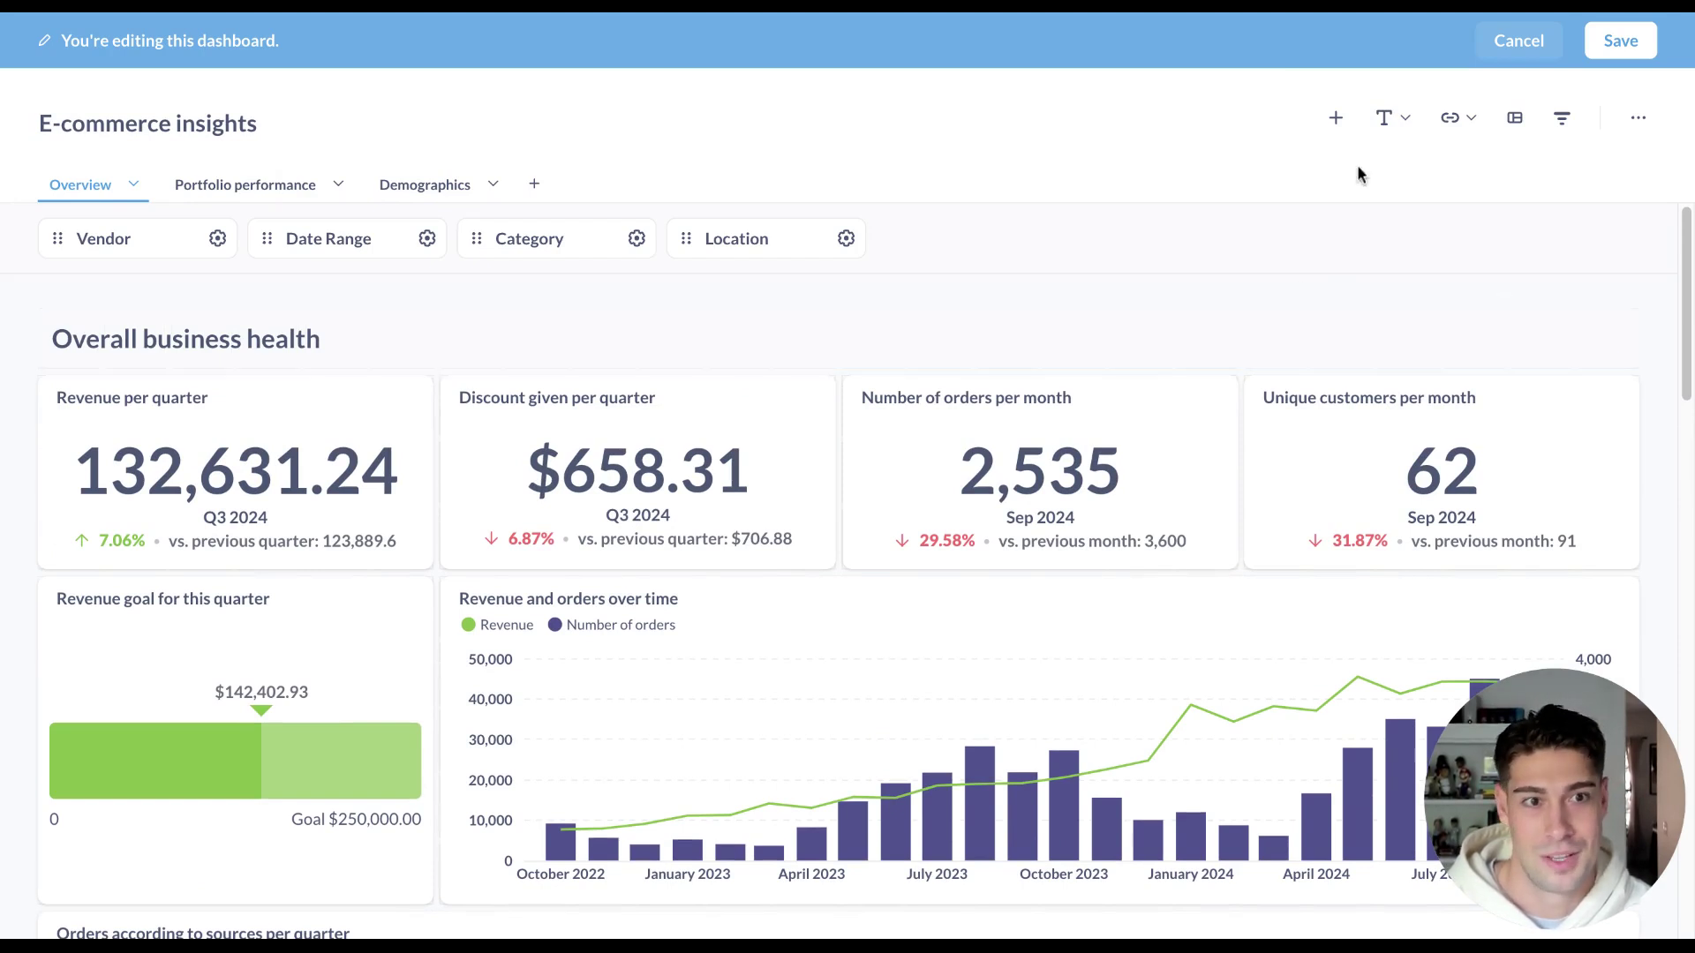
Add an iframe card embedding the pasted Loom video link.
{"action": "left_click", "coordinate": [1453, 121]}
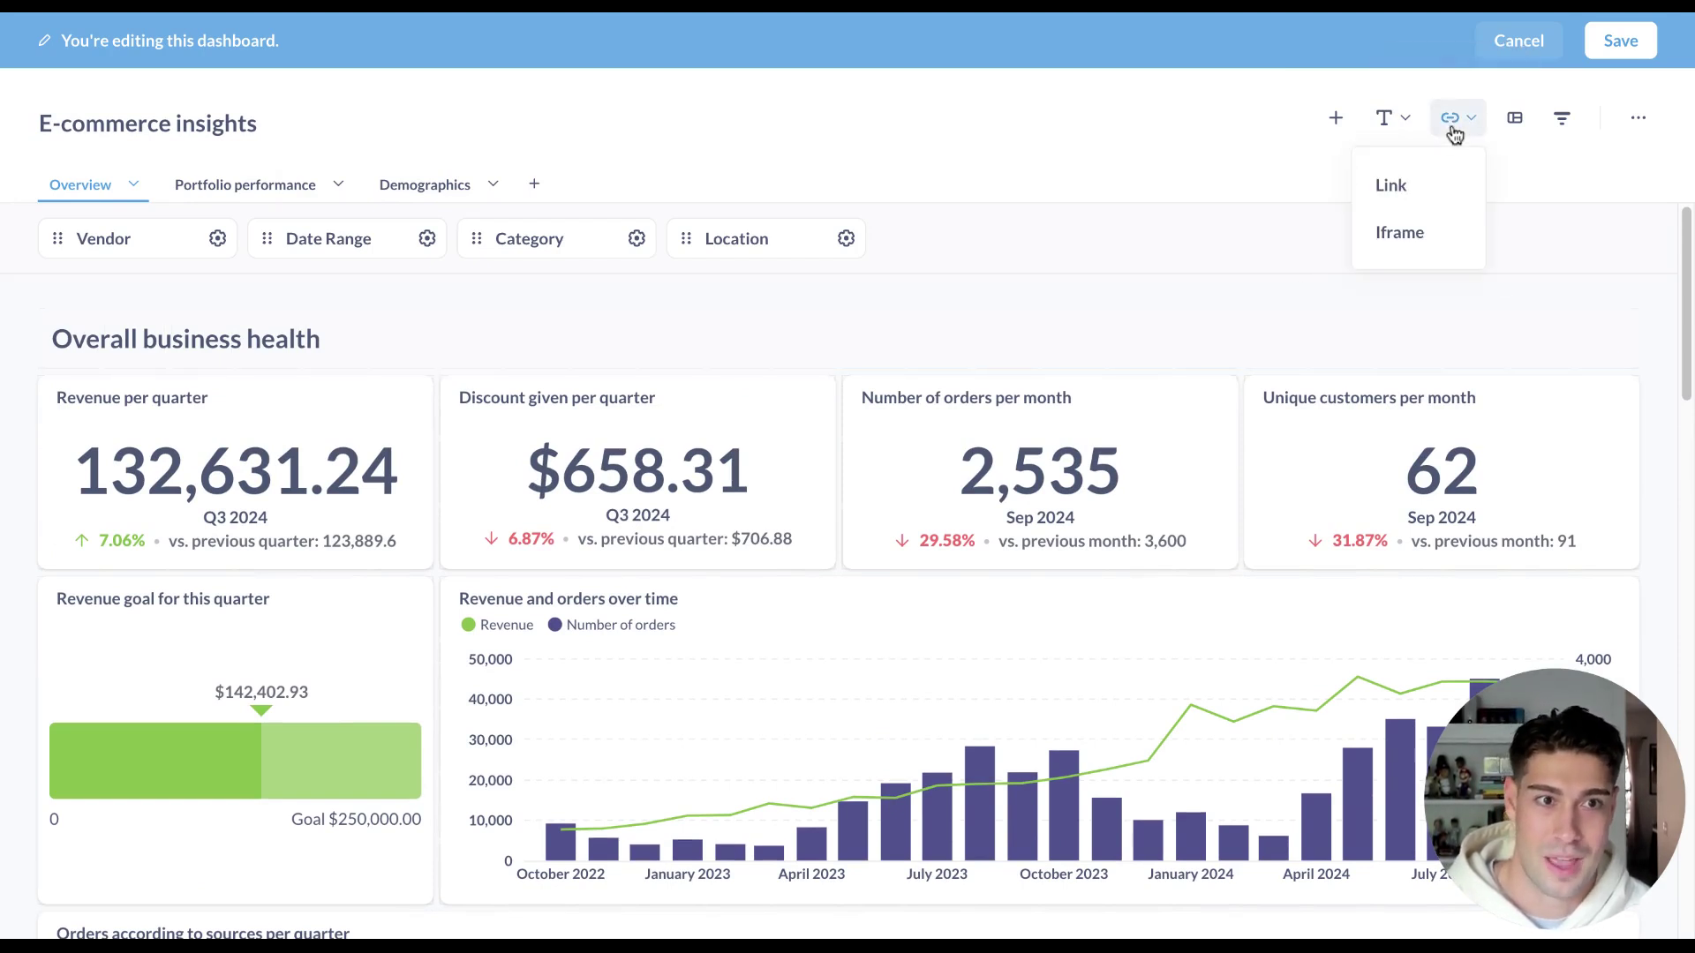
{"action": "left_click", "coordinate": [1436, 244]}
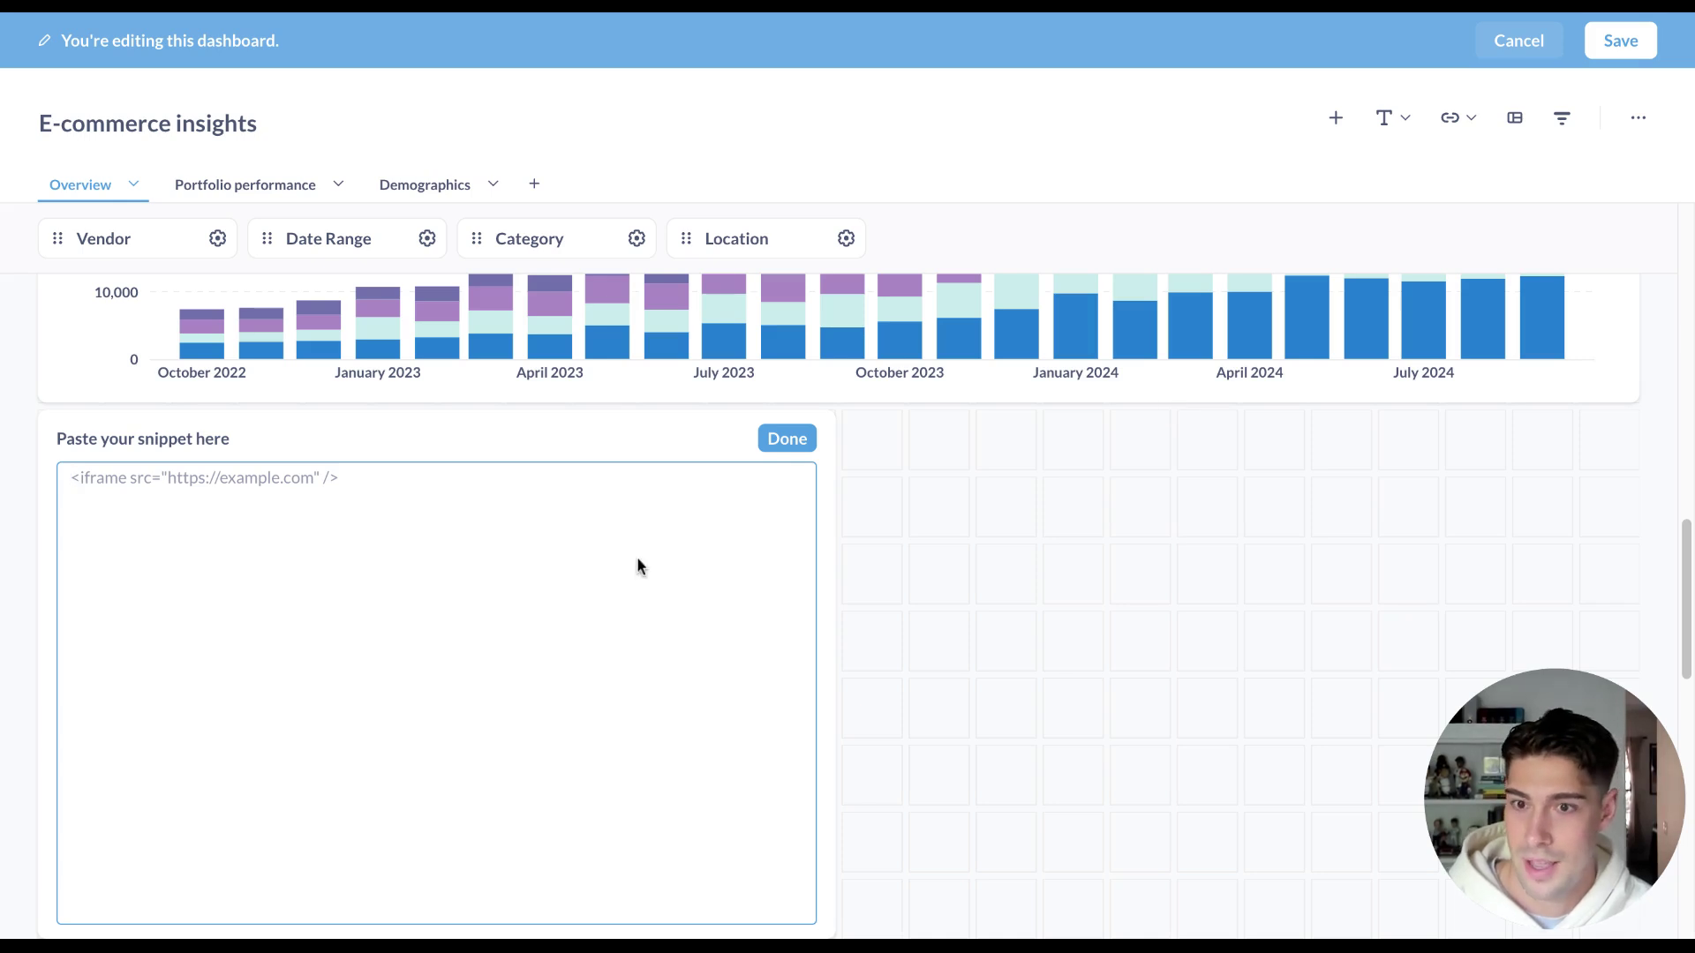
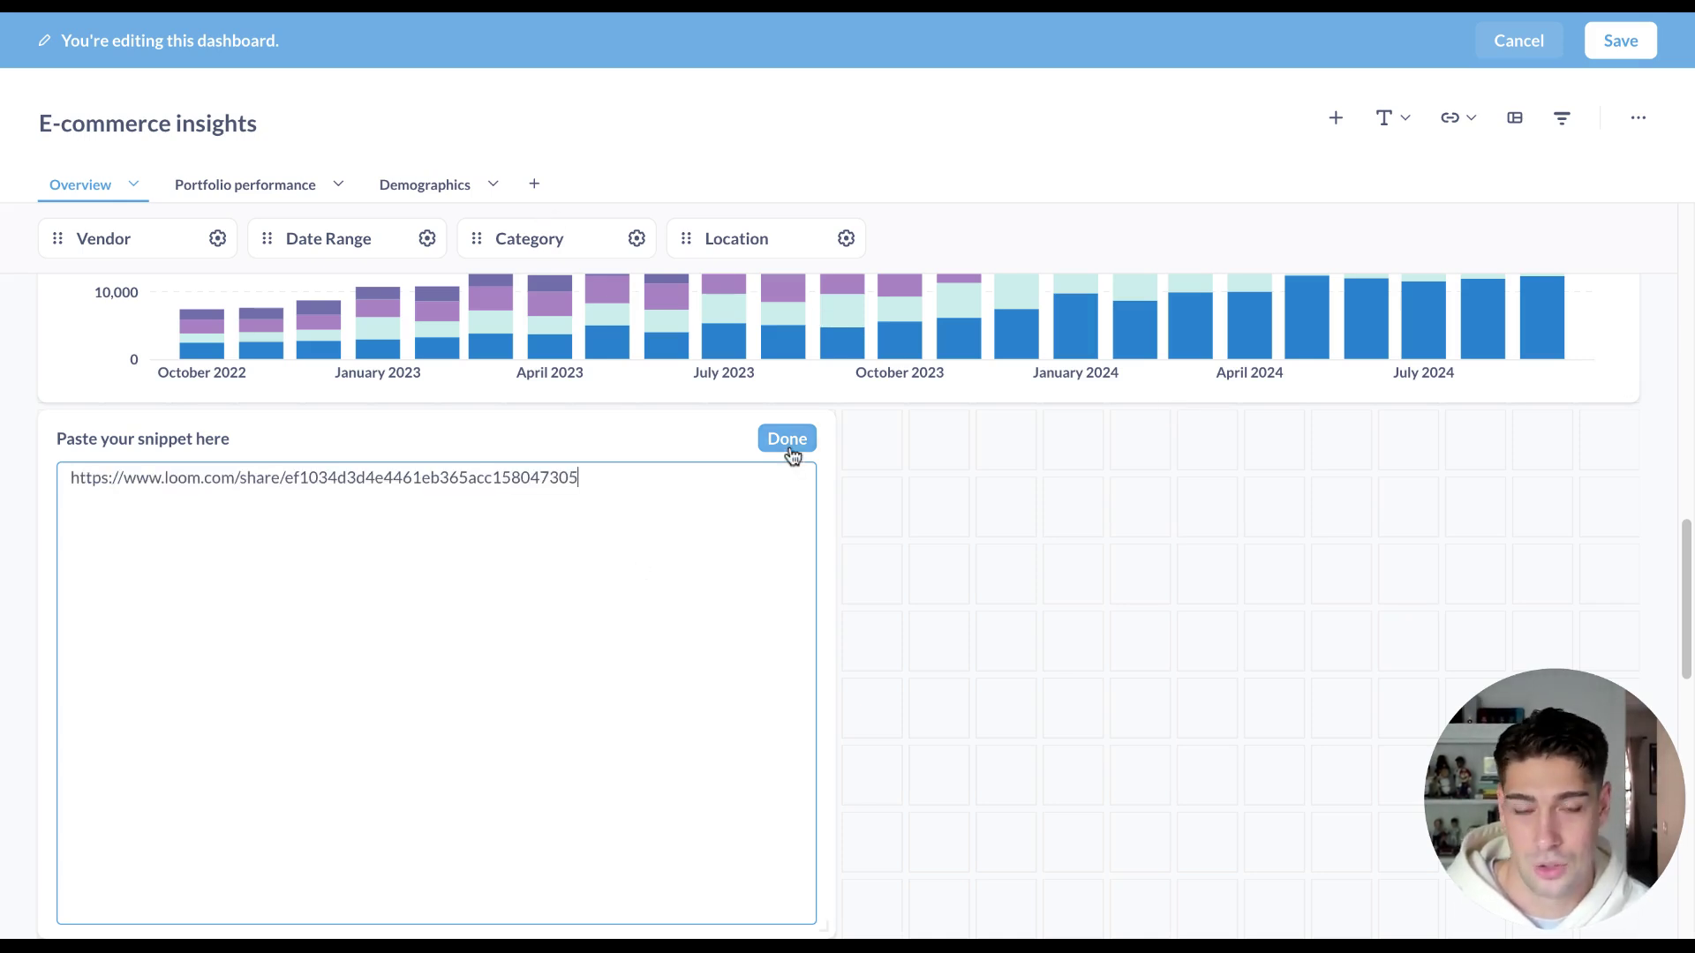
{"action": "left_click", "coordinate": [786, 441]}
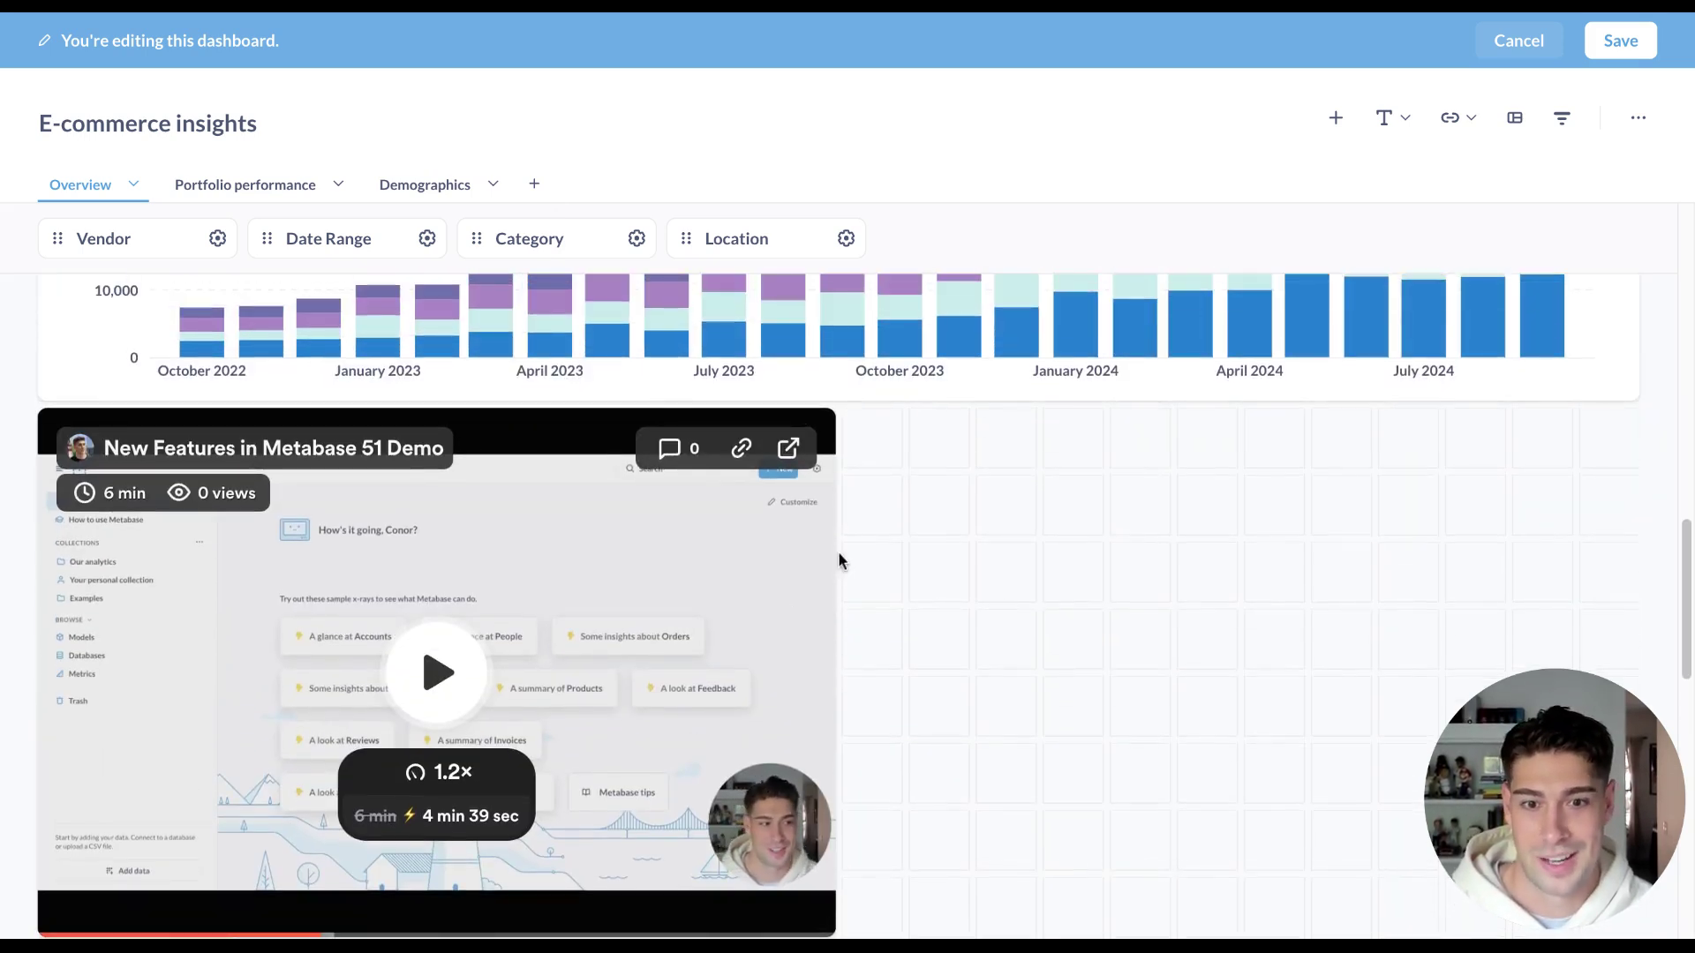
Replace the iframe snippet's Loom link with a Google Sheets URL.
{"action": "left_click", "coordinate": [715, 416]}
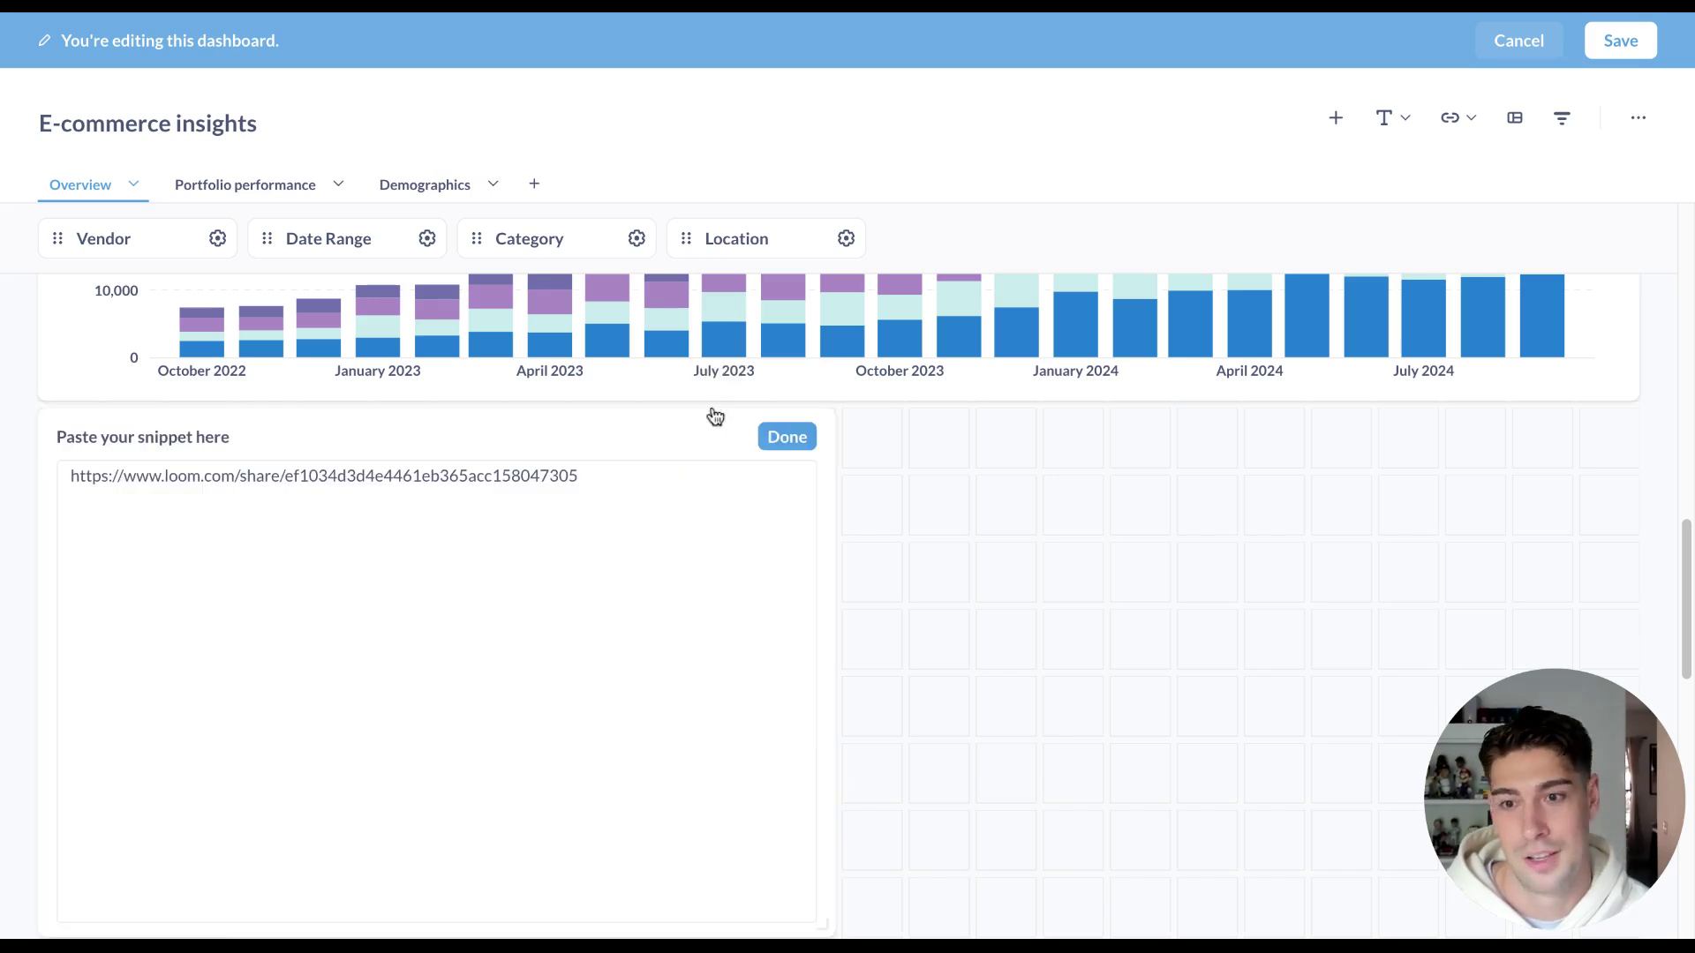
{"action": "key", "text": "ctrl+a"}
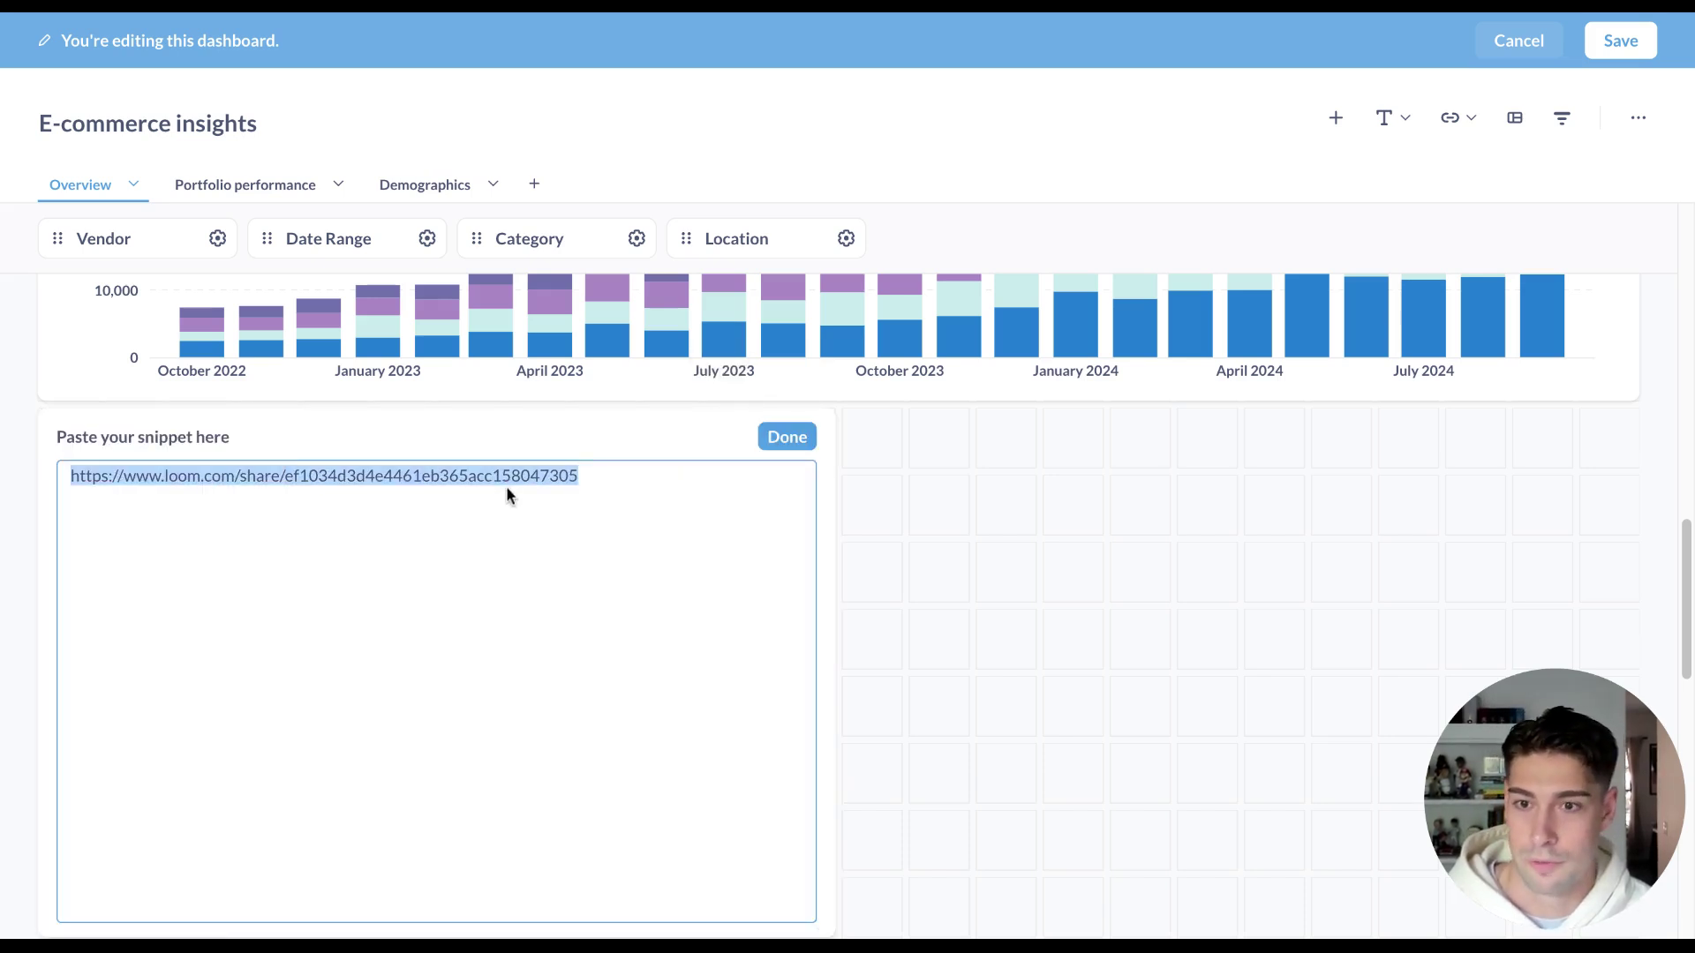
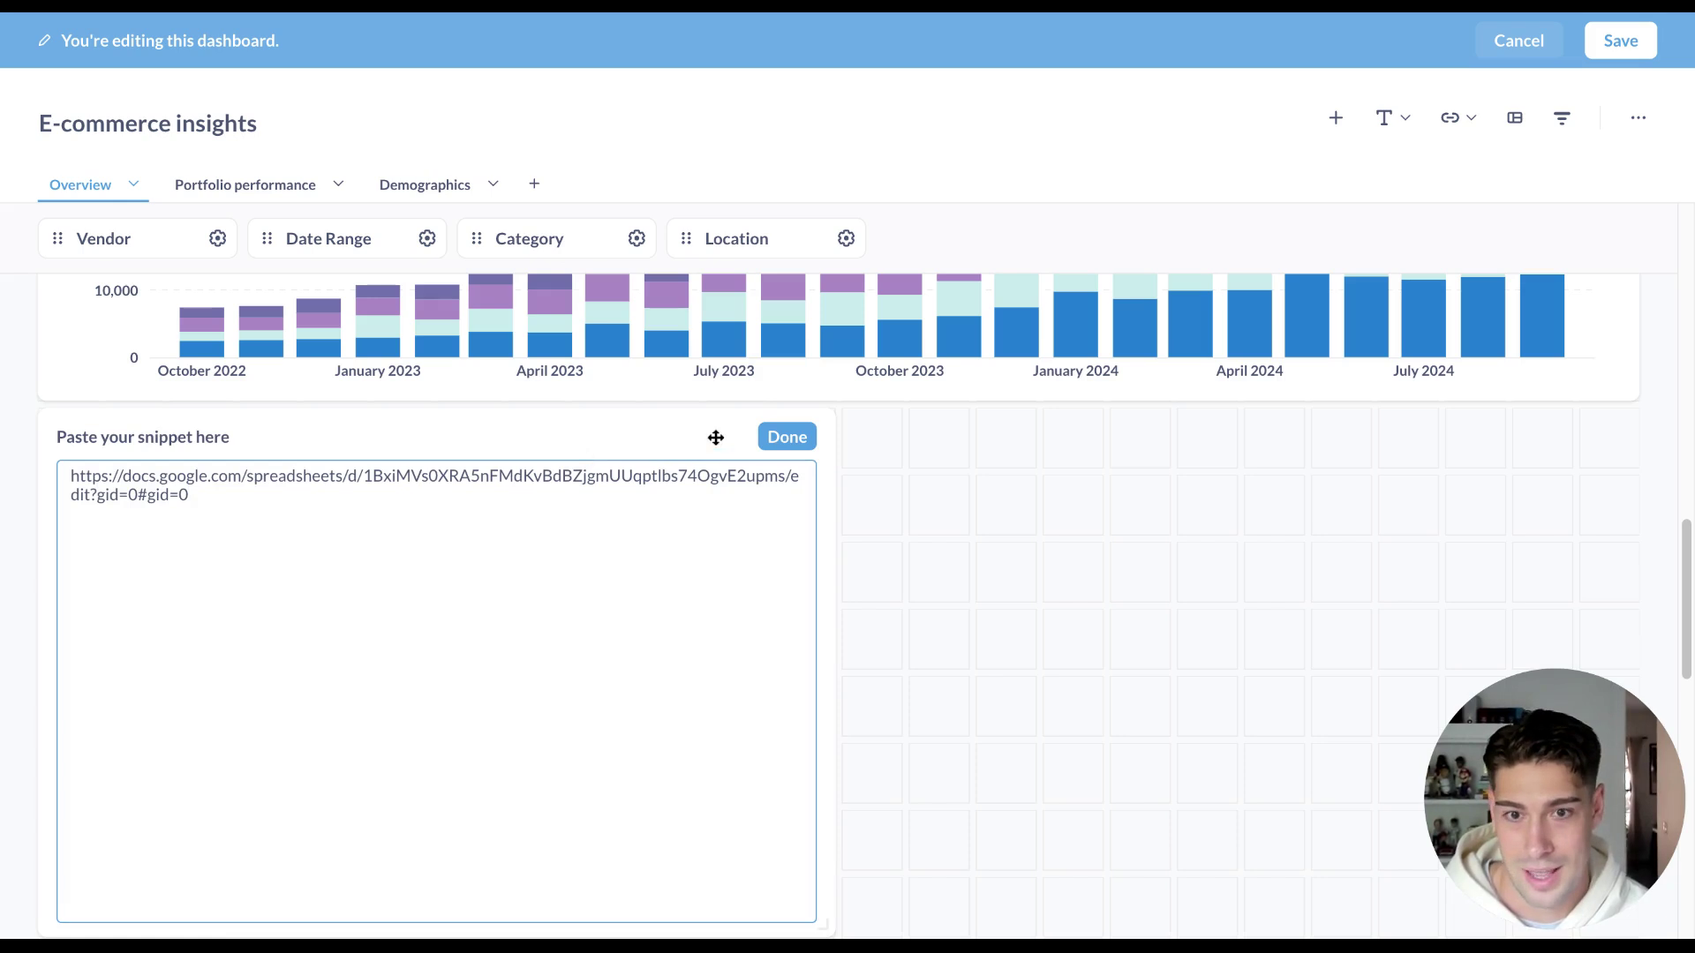
Confirm the snippet and check the embedded student class data spreadsheet on the dashboard.
{"action": "left_click", "coordinate": [775, 439]}
{"action": "scroll", "coordinate": [856, 541], "scroll_direction": "up", "scroll_amount": 5}
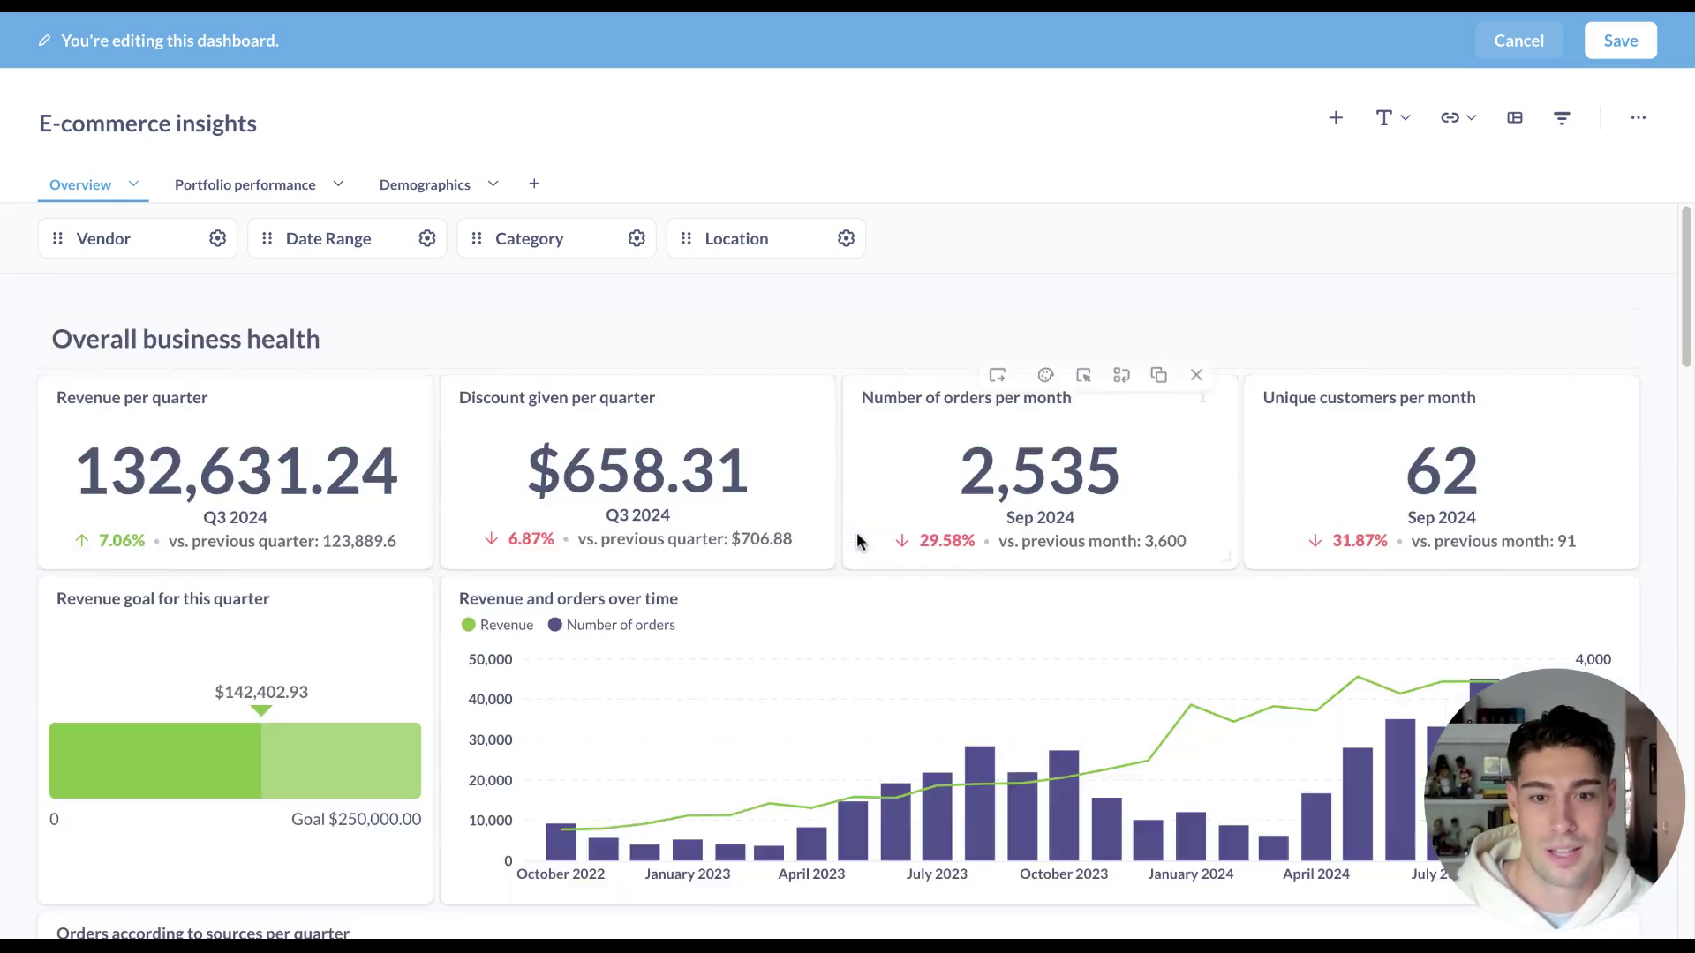
{"action": "scroll", "coordinate": [856, 541], "scroll_direction": "down", "scroll_amount": 2}
{"action": "scroll", "coordinate": [856, 541], "scroll_direction": "down", "scroll_amount": 5}
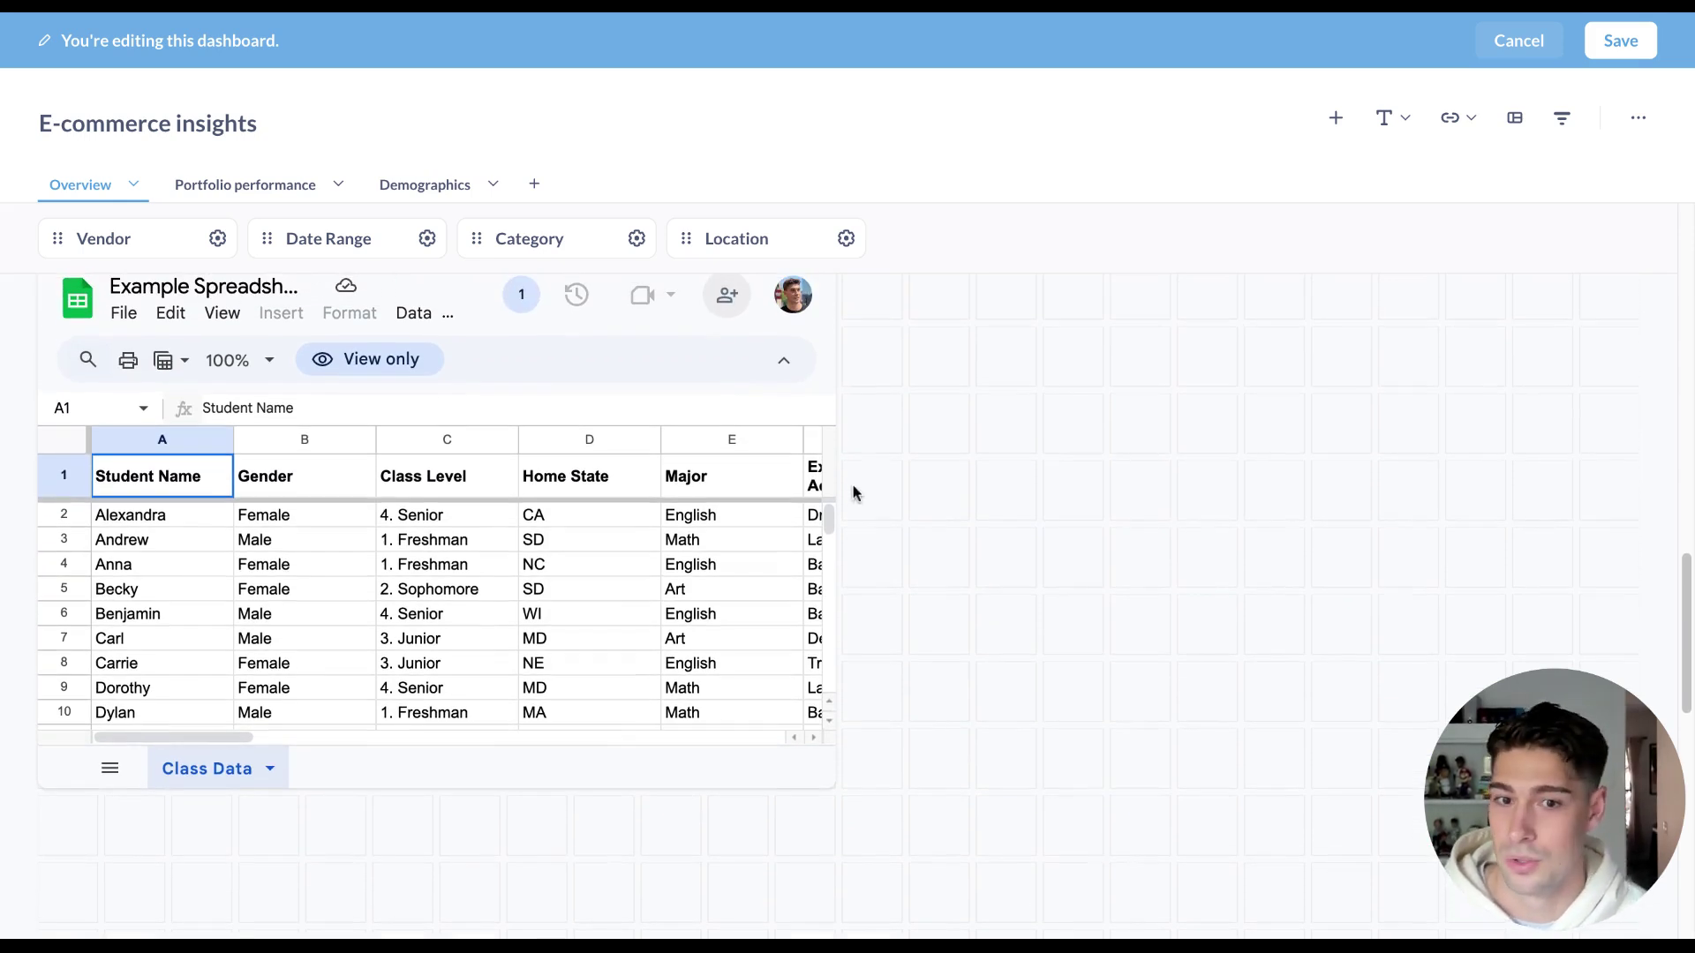
{"action": "scroll", "coordinate": [855, 493], "scroll_direction": "up", "scroll_amount": 1}
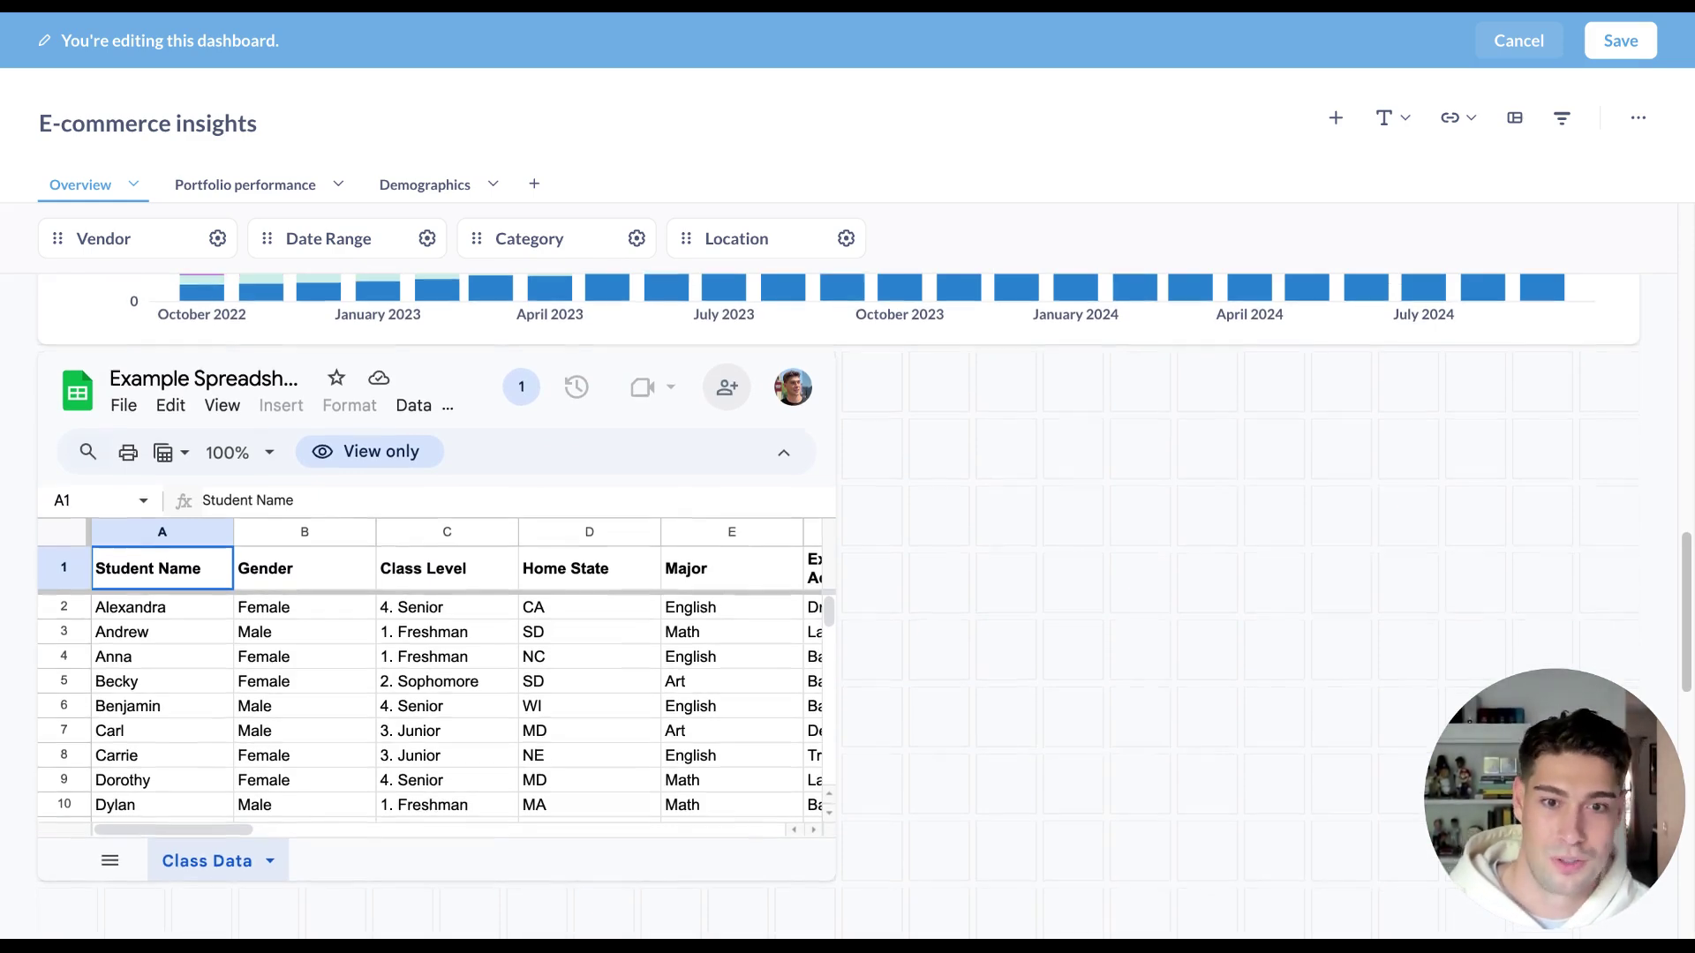
{"action": "scroll", "coordinate": [855, 545], "scroll_direction": "down", "scroll_amount": 1}
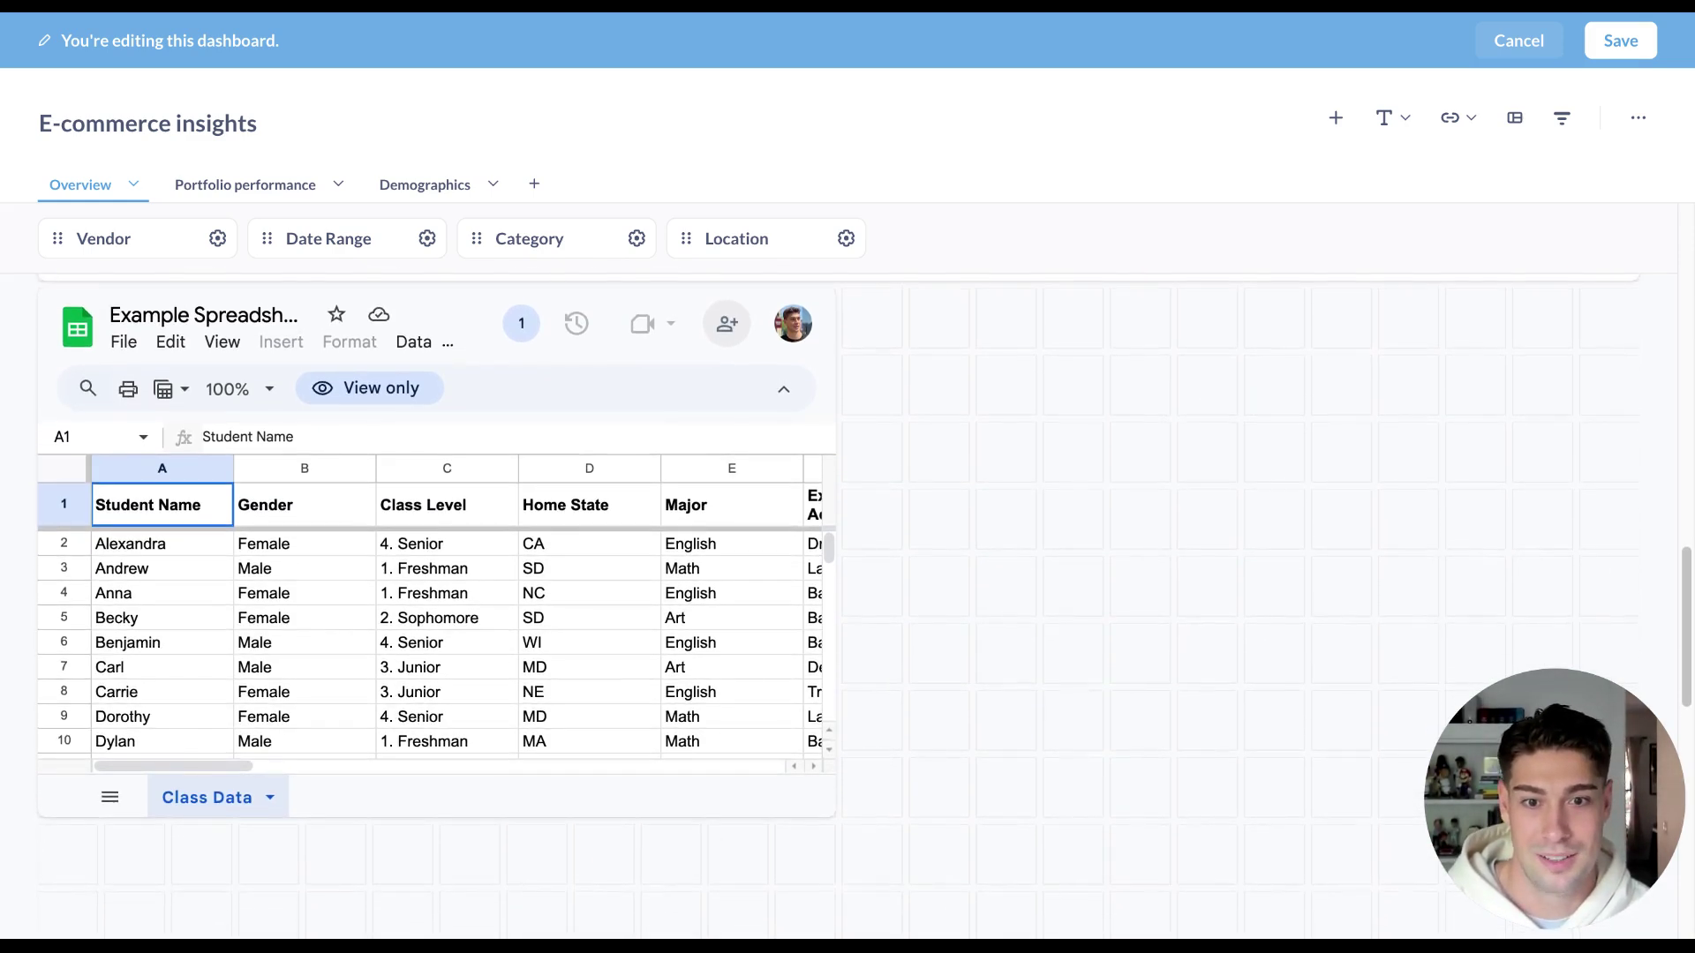
{"action": "scroll", "coordinate": [854, 557], "scroll_direction": "up", "scroll_amount": 1}
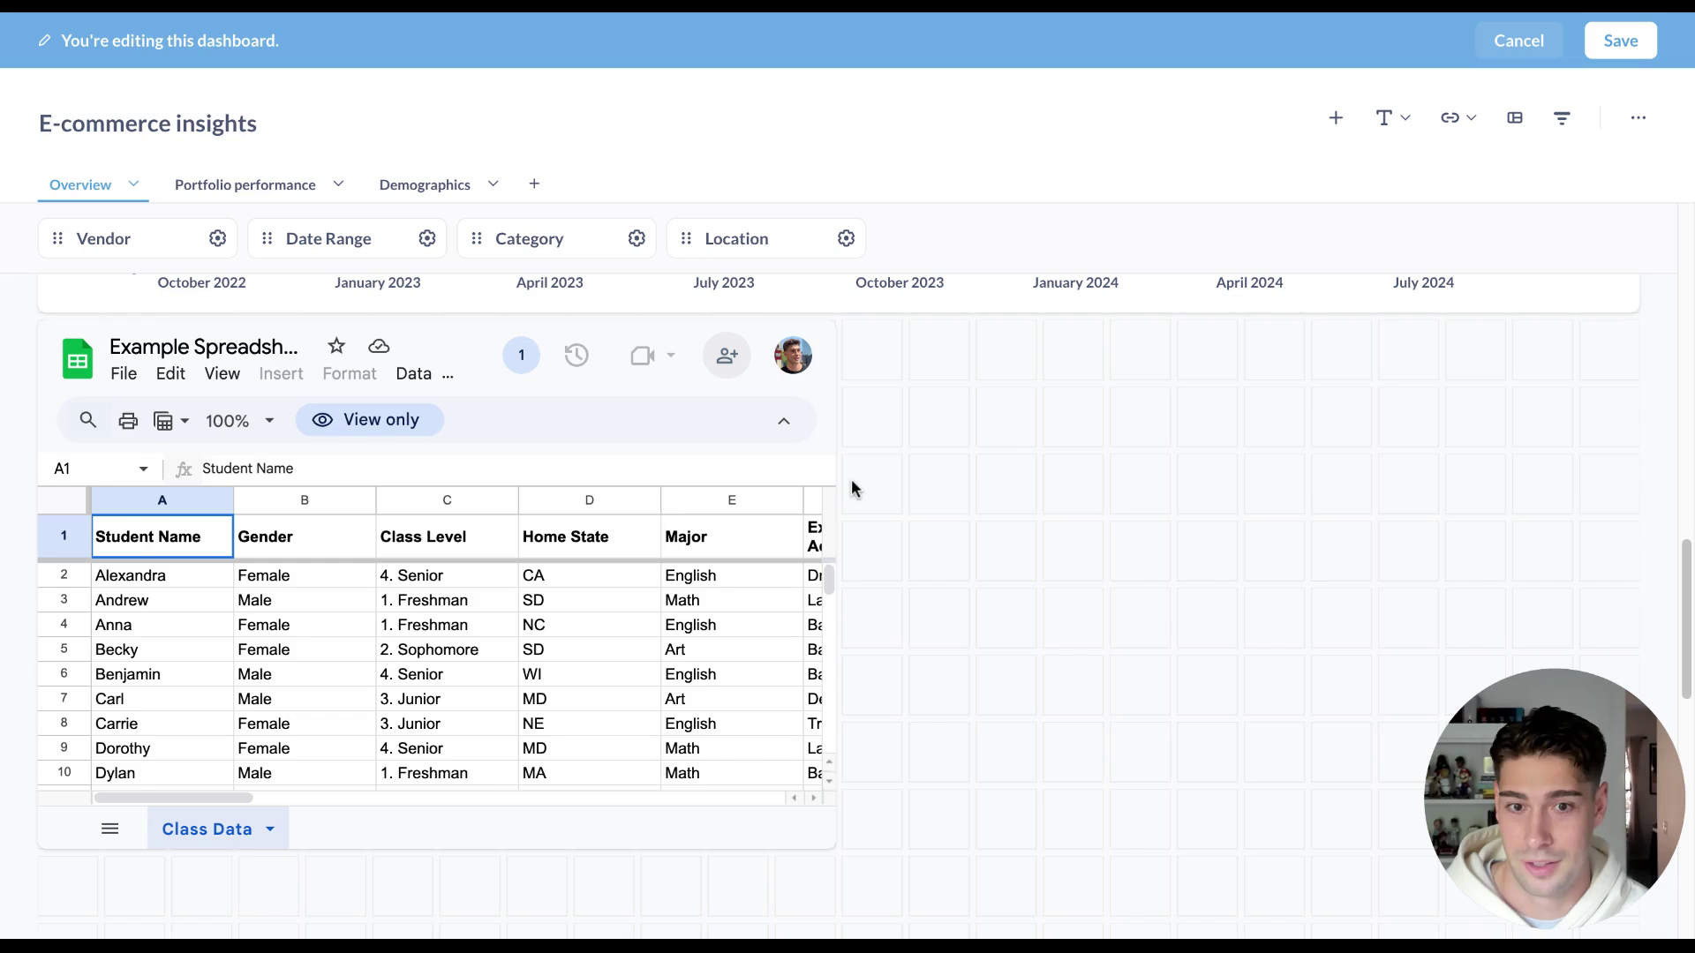
{"action": "scroll", "coordinate": [852, 485], "scroll_direction": "down", "scroll_amount": 1}
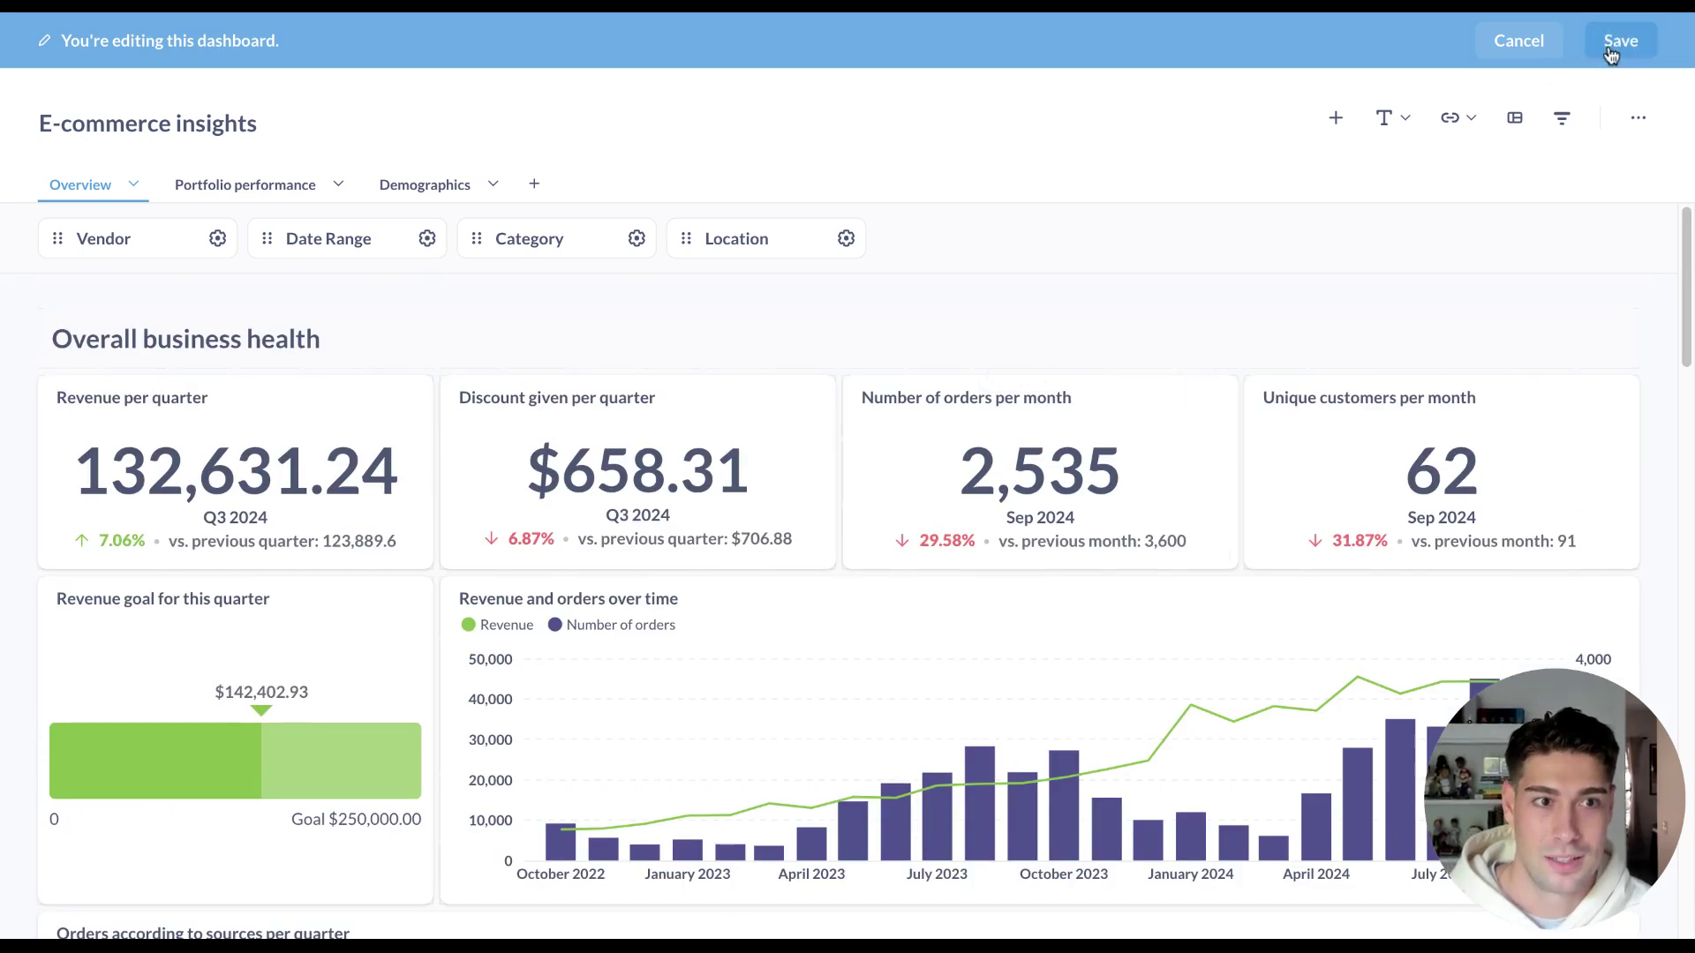
Save the dashboard and open the Orders according to sources per quarter question.
{"action": "left_click", "coordinate": [1619, 43]}
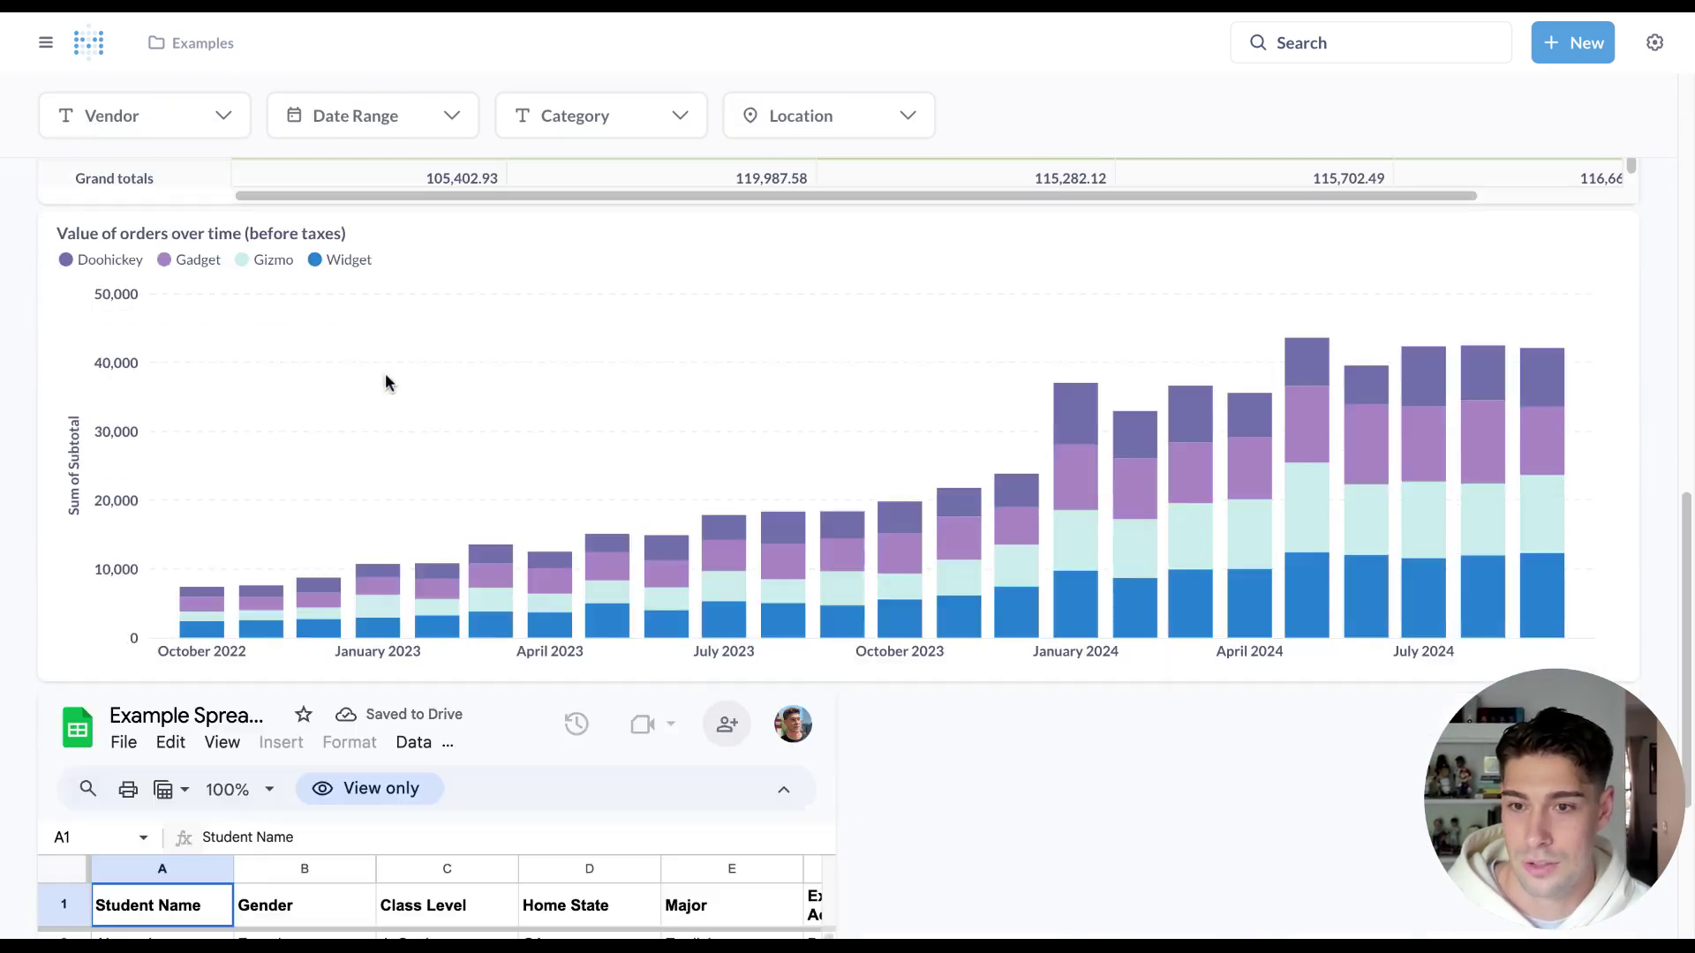
{"action": "scroll", "coordinate": [382, 394], "scroll_direction": "up", "scroll_amount": 5}
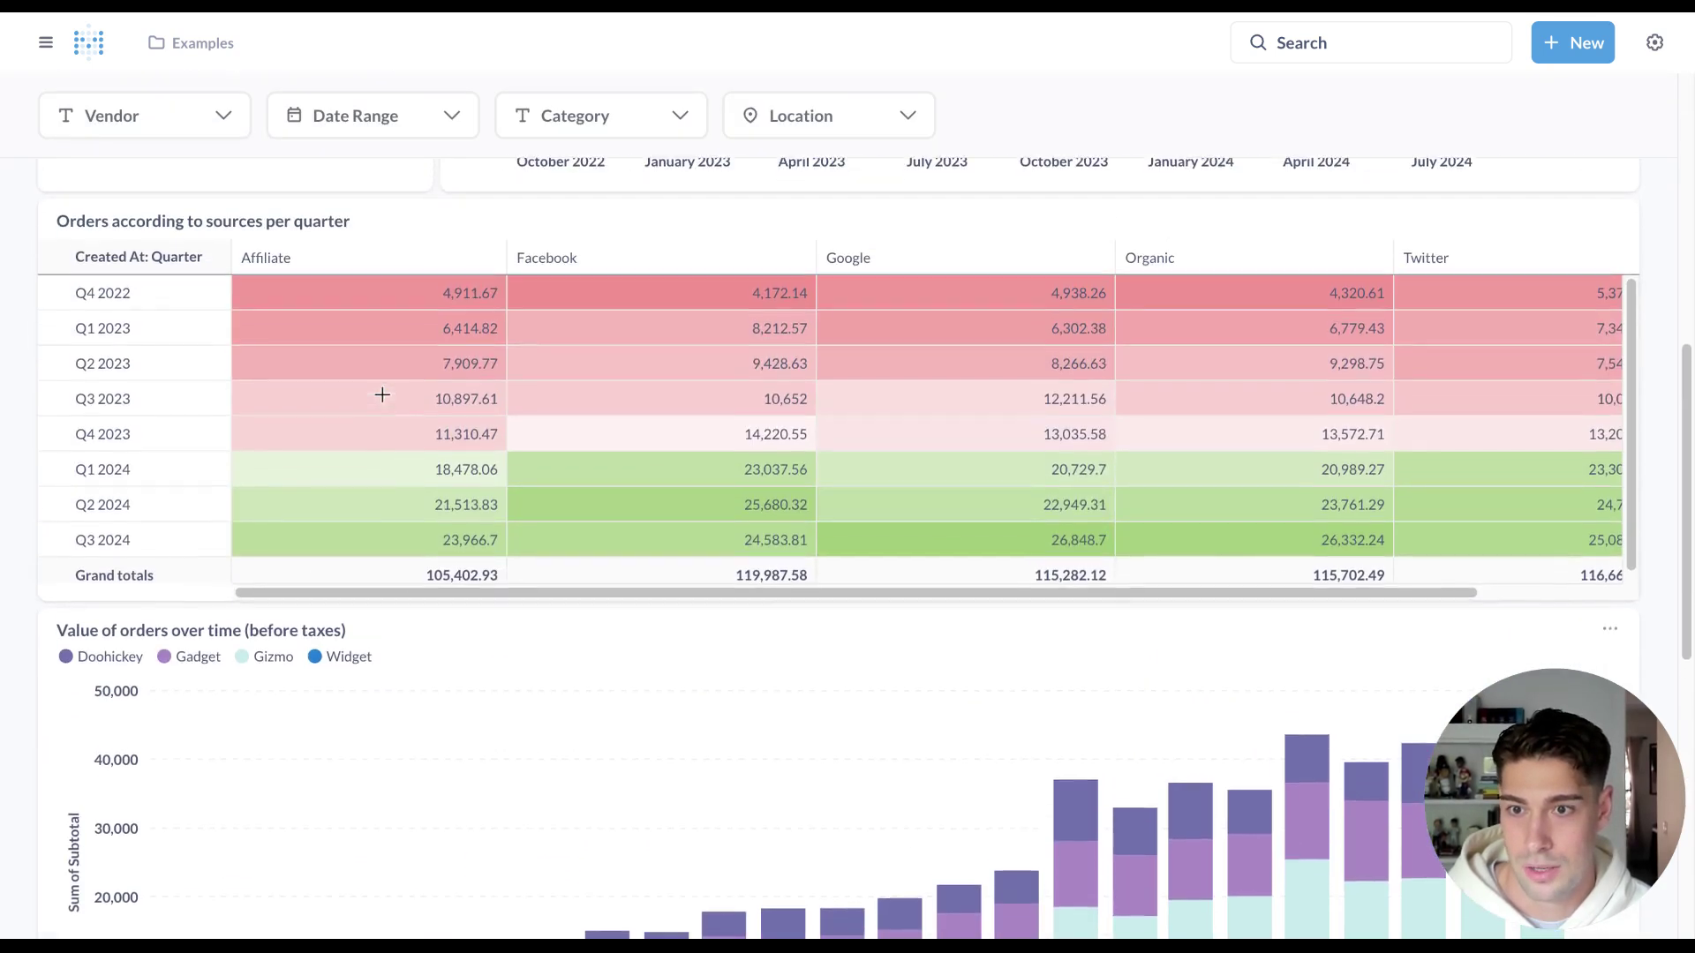
{"action": "left_click", "coordinate": [273, 231]}
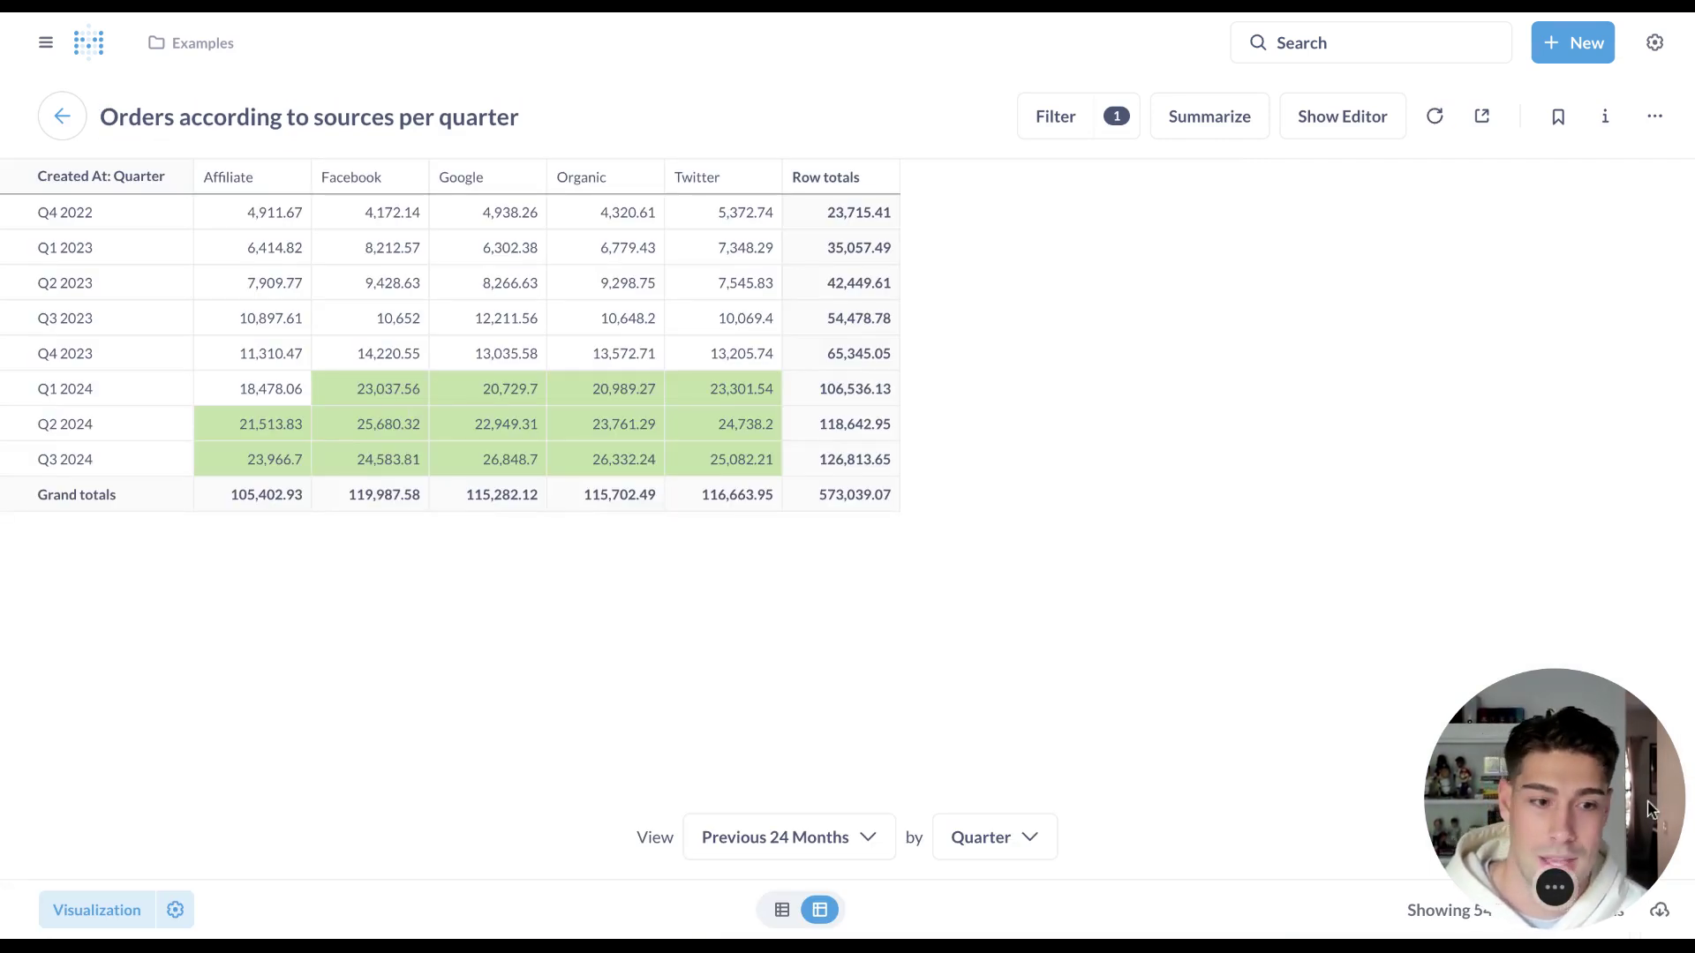
{"action": "left_click_drag", "start_coordinate": [1651, 810], "coordinate": [1671, 358]}
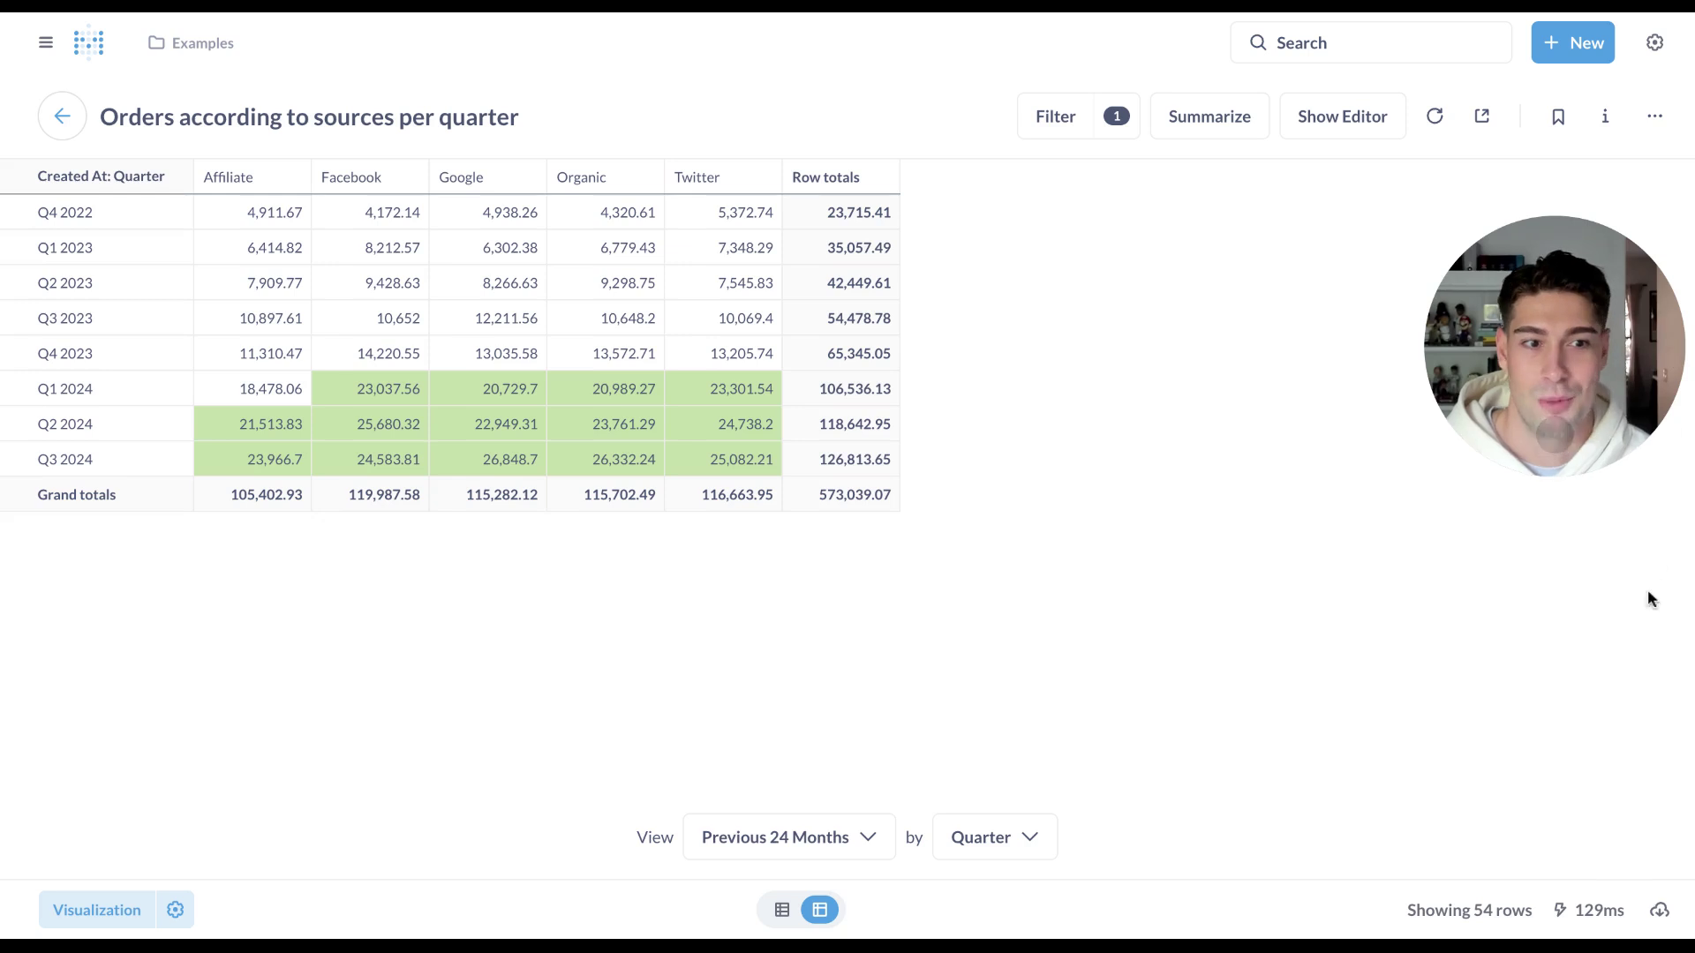
{"action": "left_click", "coordinate": [1659, 913]}
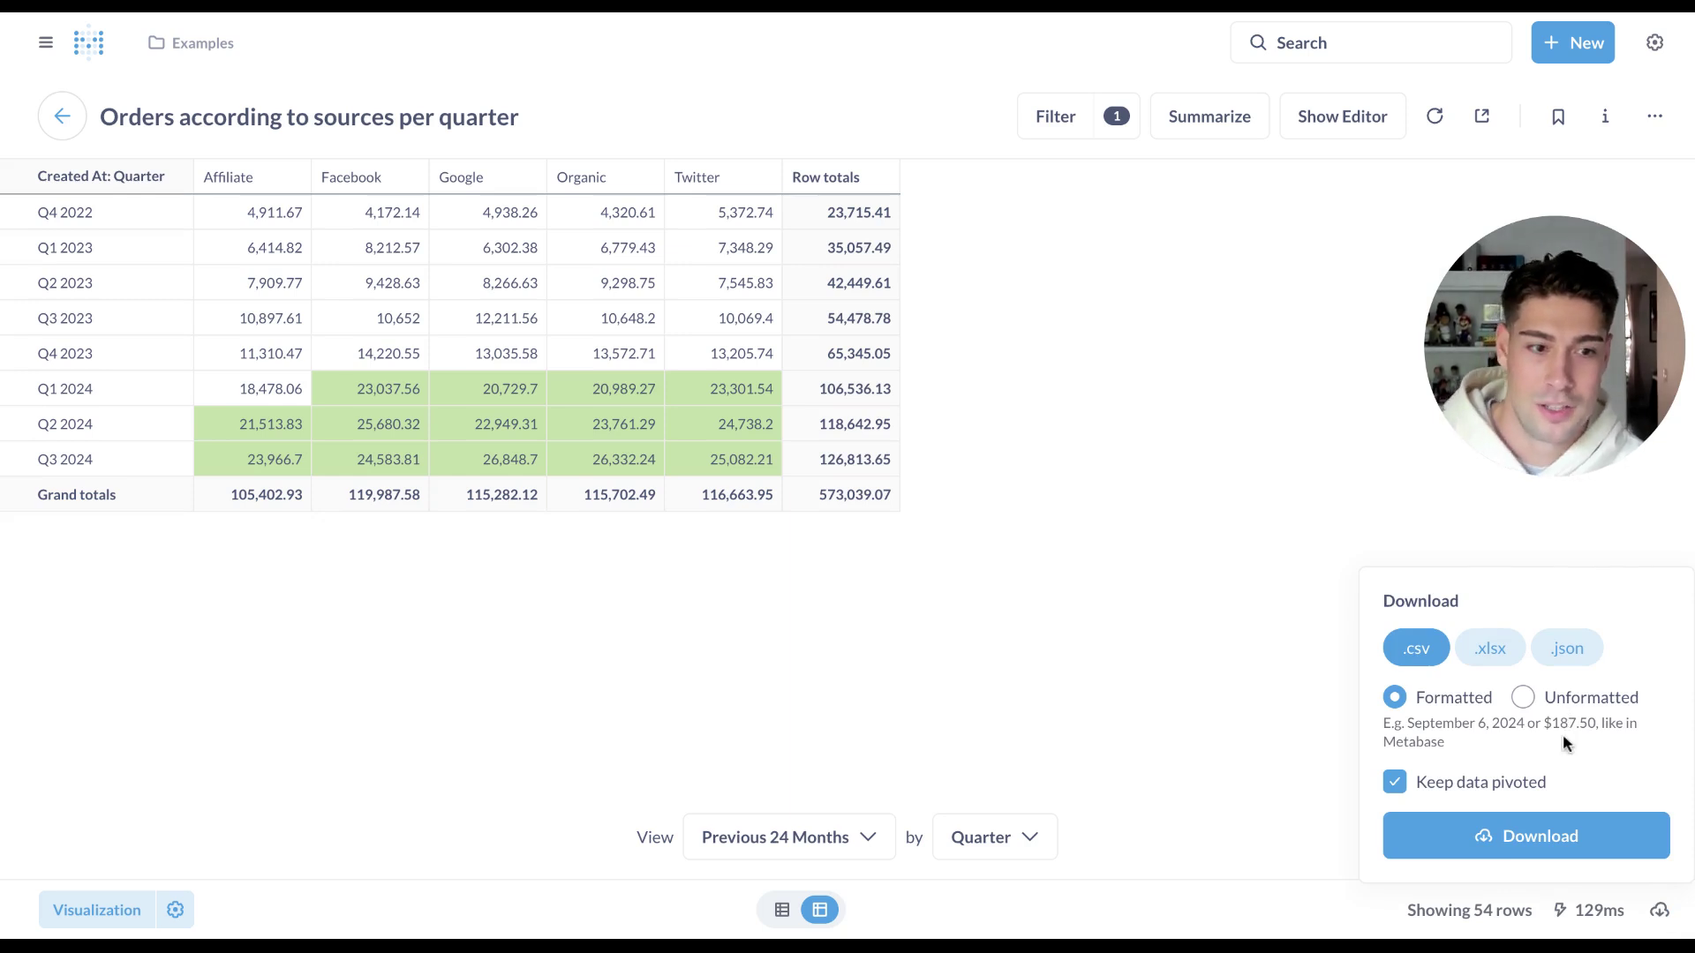
{"action": "double_click", "coordinate": [1526, 792]}
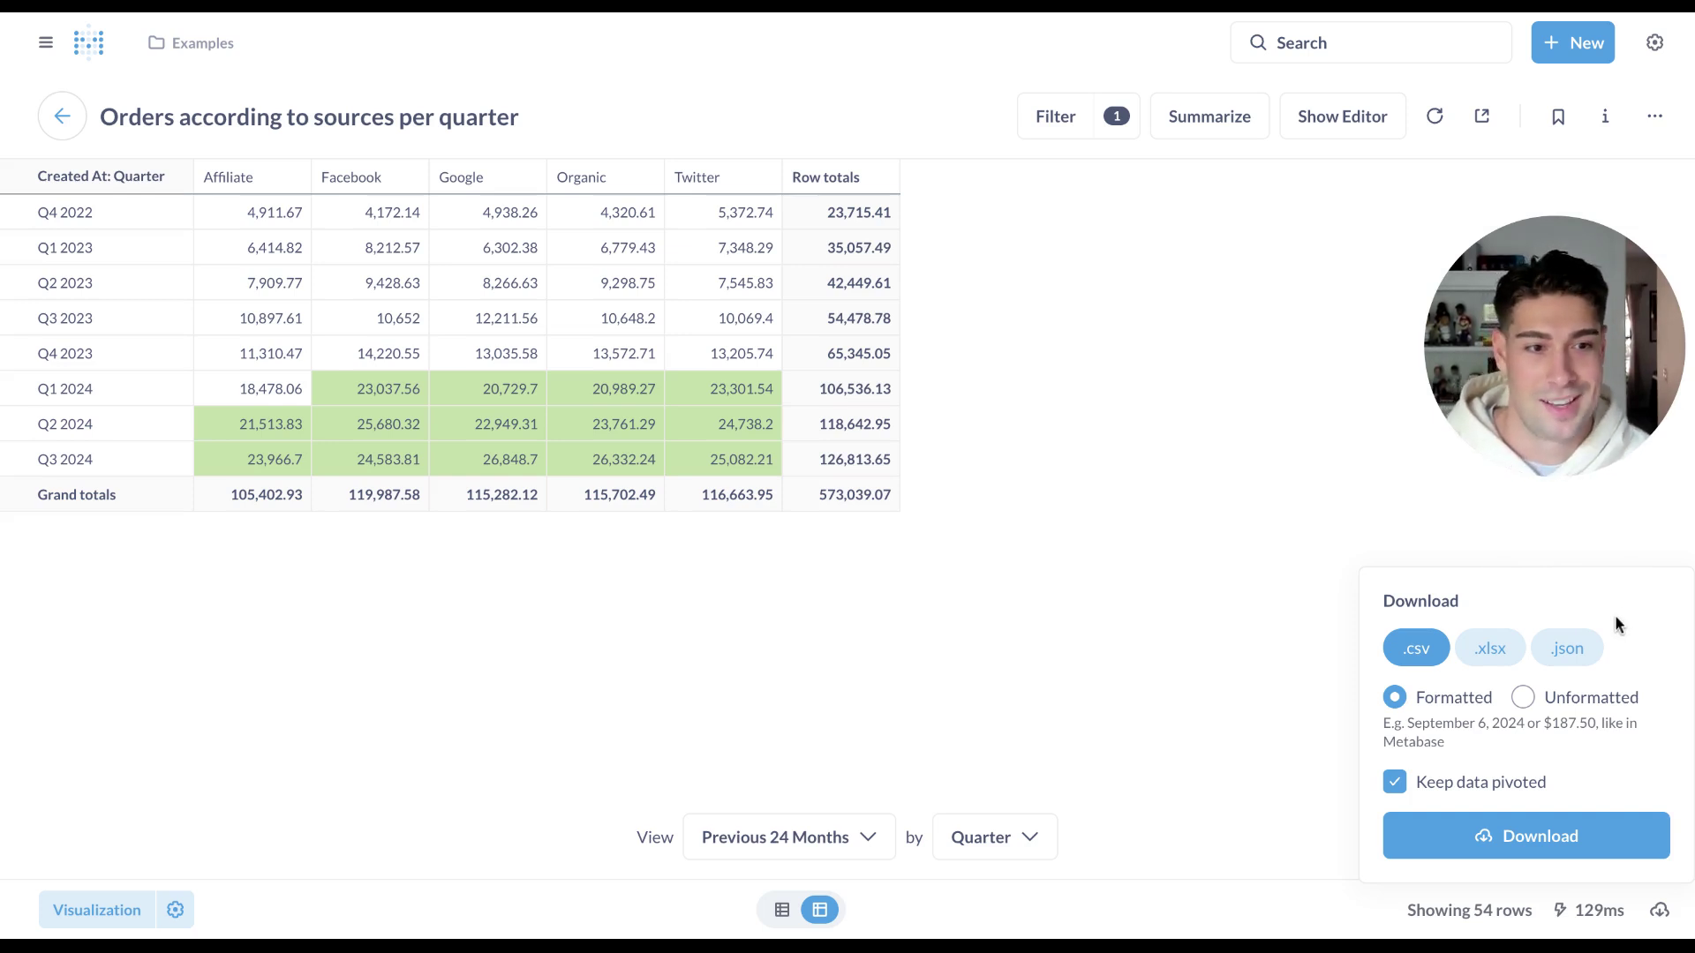
{"action": "left_click", "coordinate": [1613, 540]}
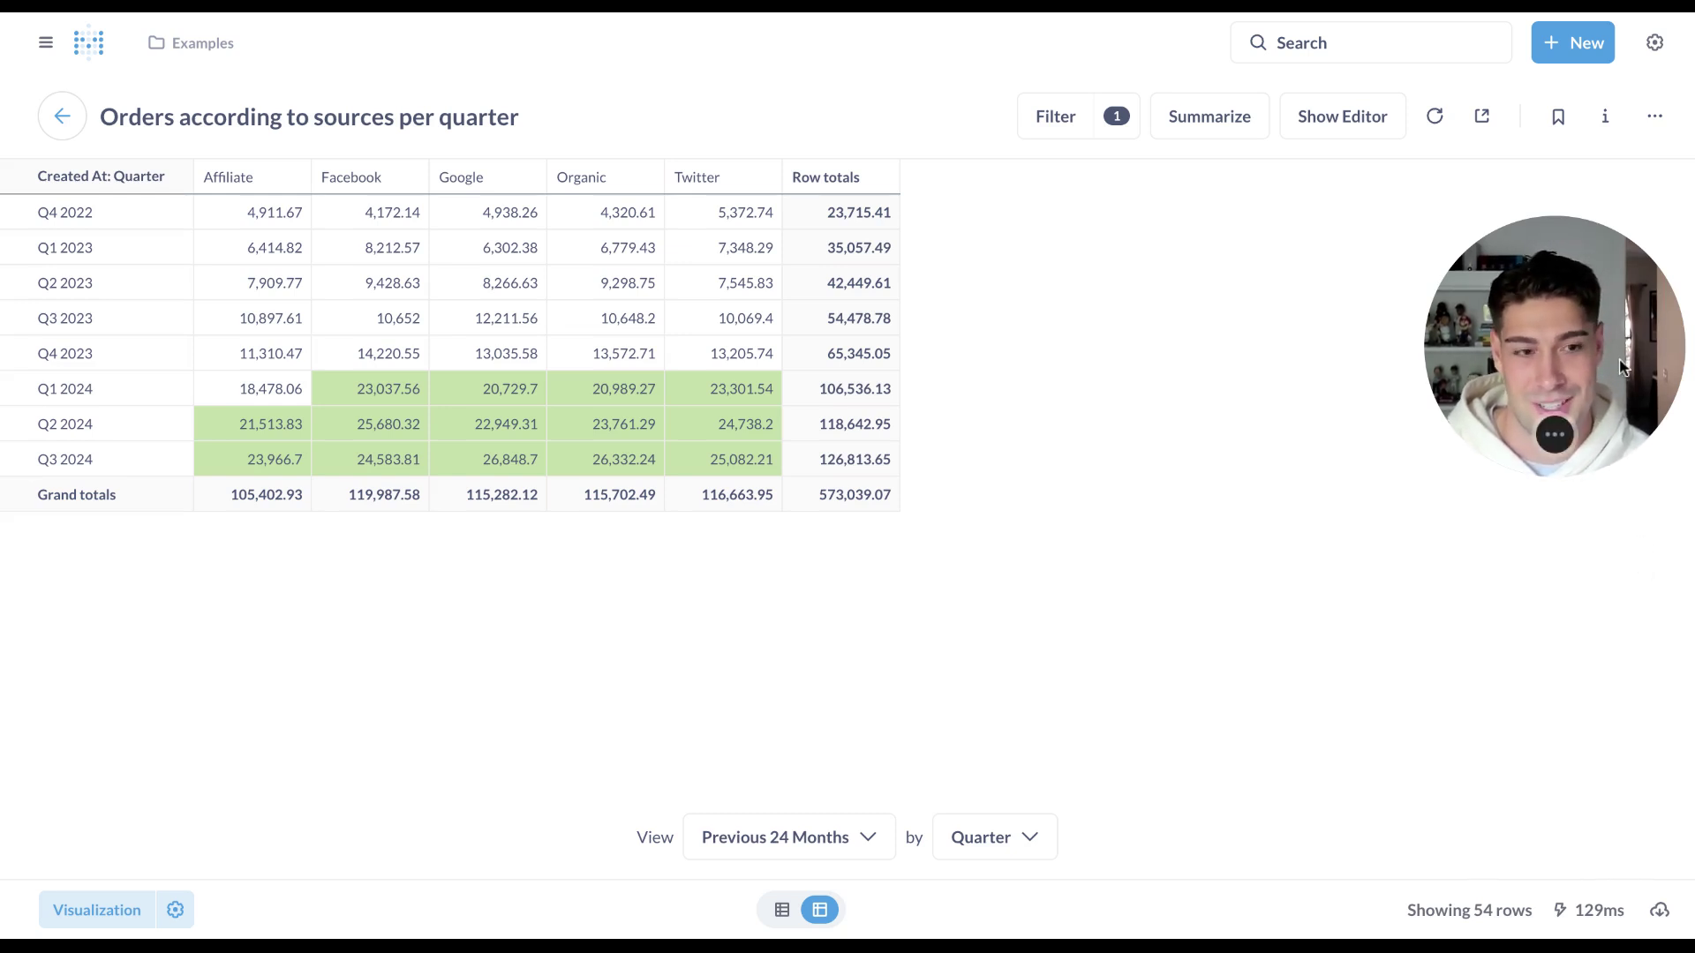
{"action": "left_click_drag", "start_coordinate": [1623, 366], "coordinate": [1624, 820]}
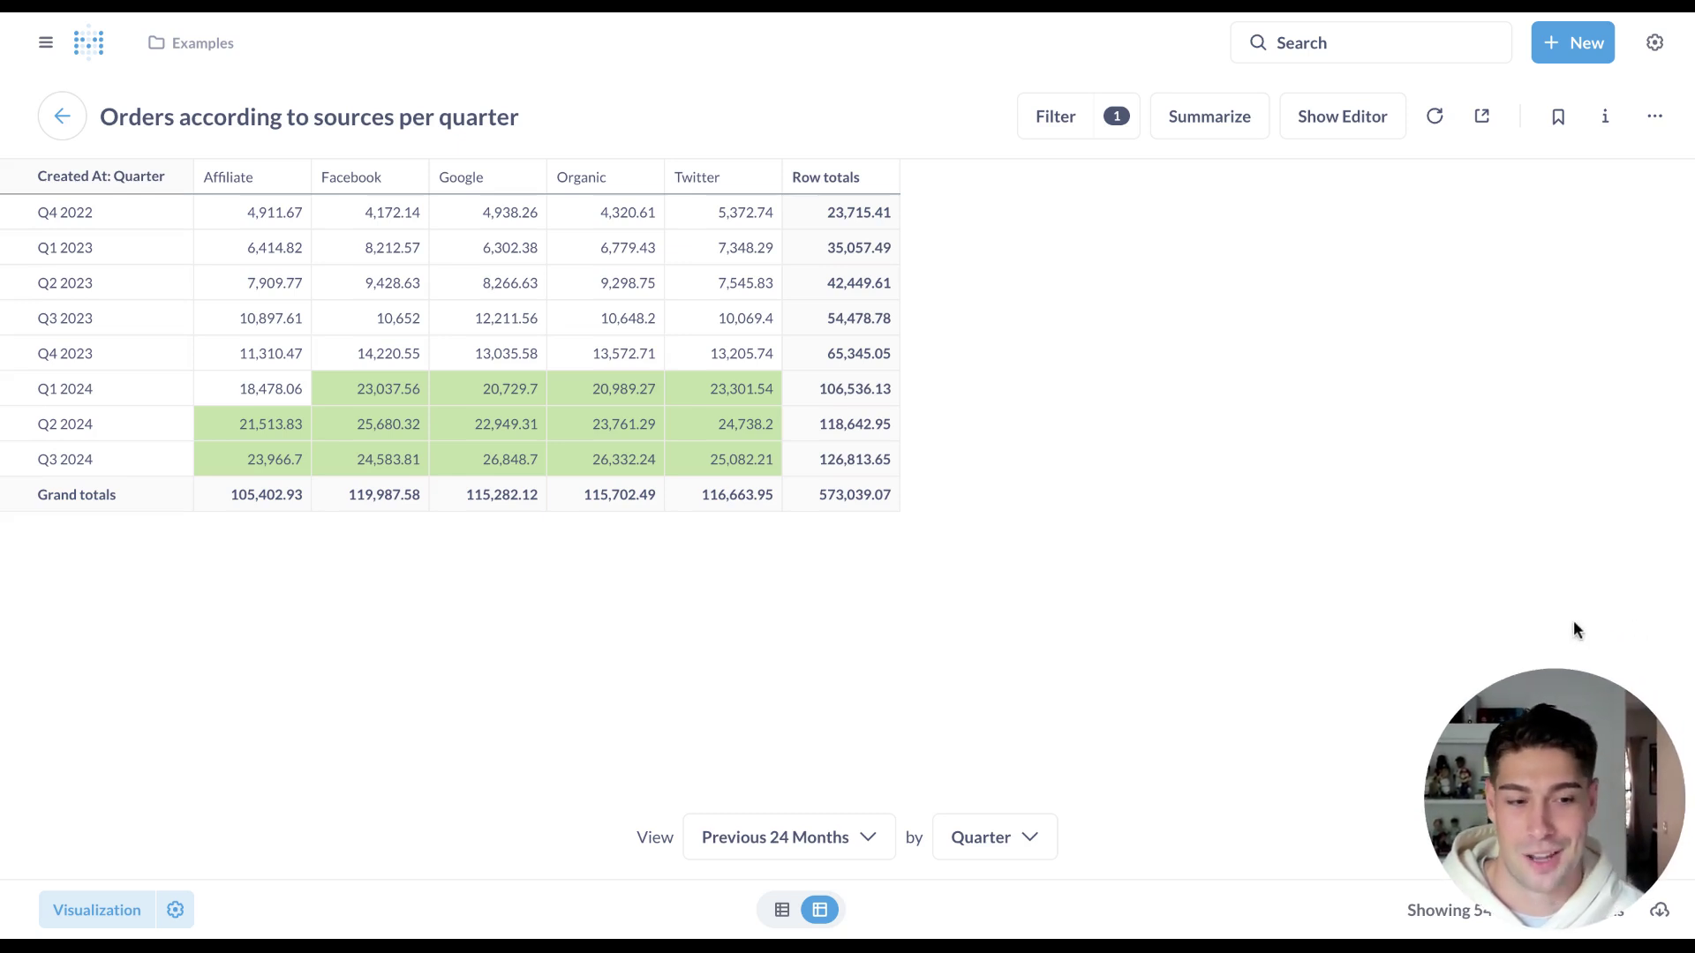